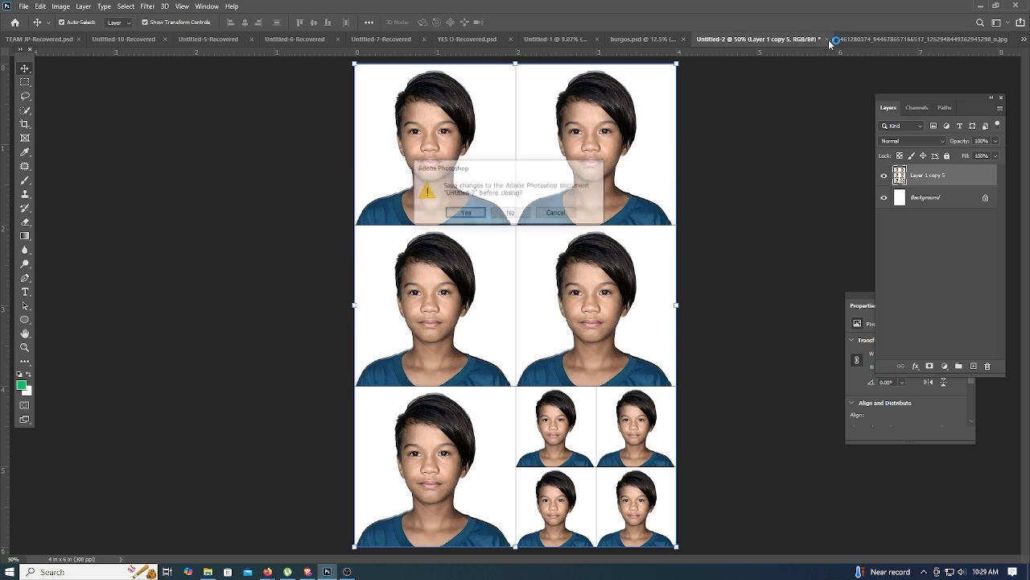
Step: Close the Untitled-2 photo sheet and the 2 x 2 inch ID photo document without saving changes
left_click(523, 211)
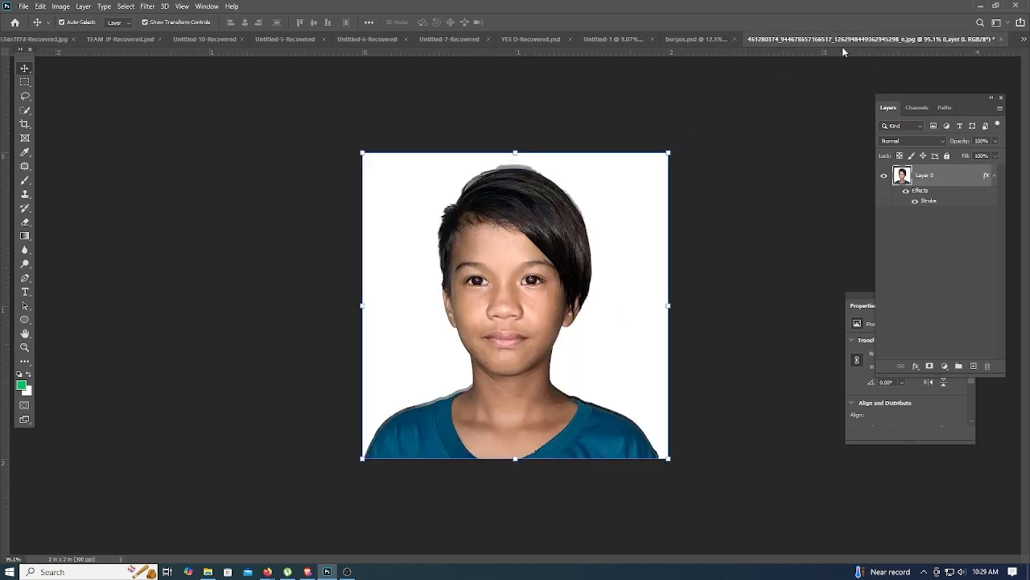
left_click(1003, 40)
left_click(522, 219)
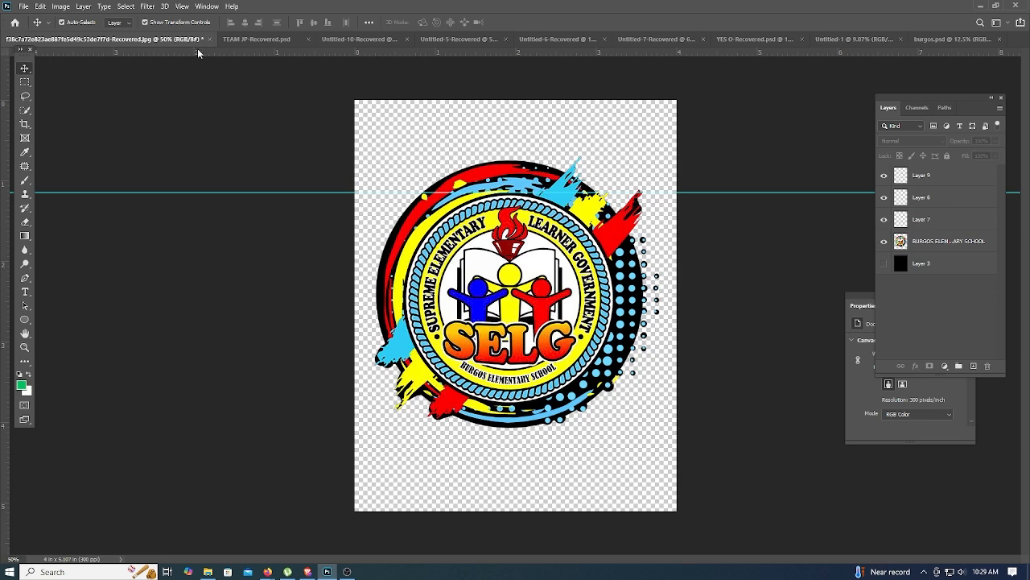
Step: Look through the open designs and close Untitled-6-Recovered and Untitled-7-Recovered without saving changes
left_click(271, 40)
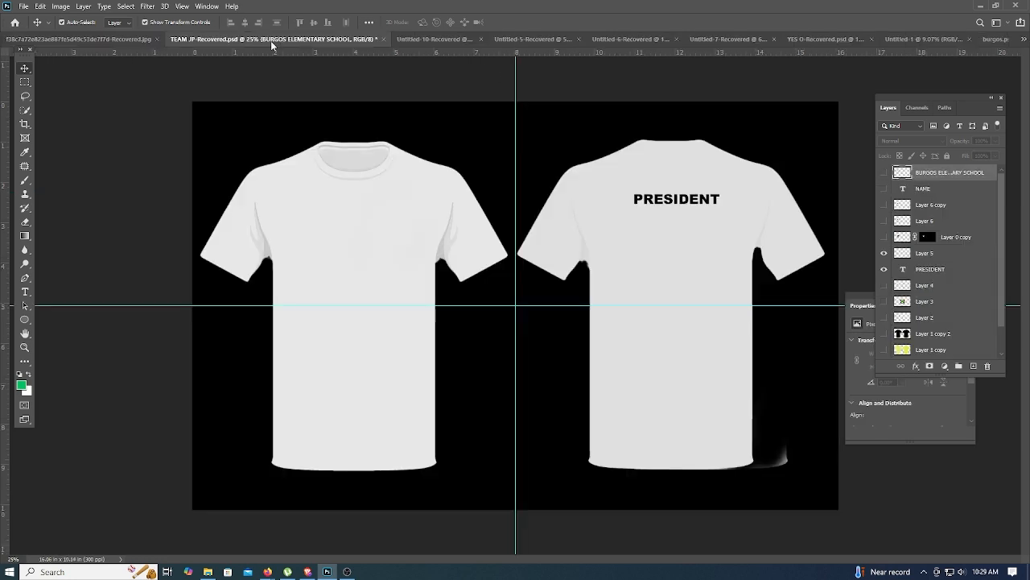
left_click(427, 39)
left_click(506, 40)
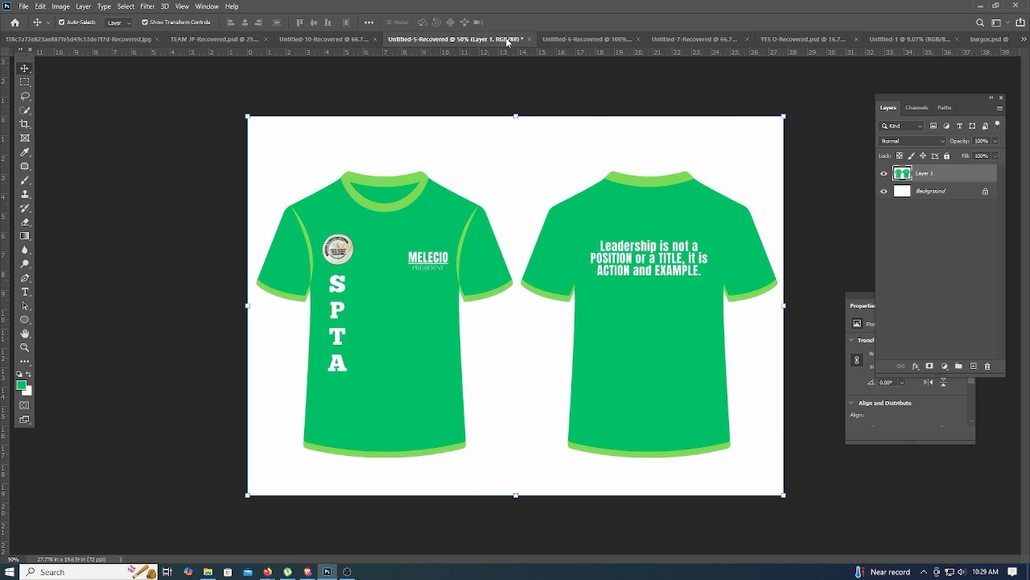
left_click(585, 39)
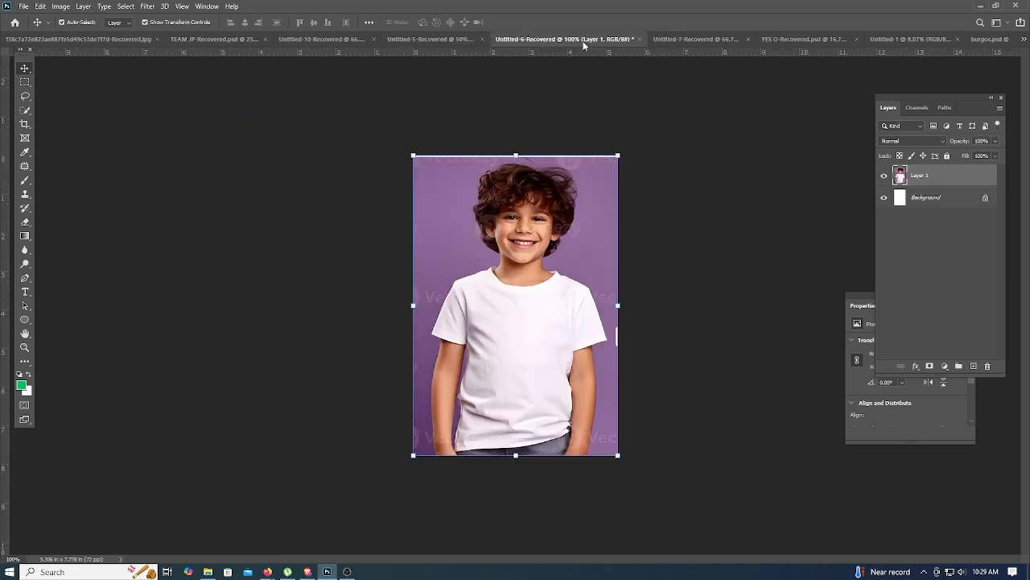
left_click(640, 41)
key("n")
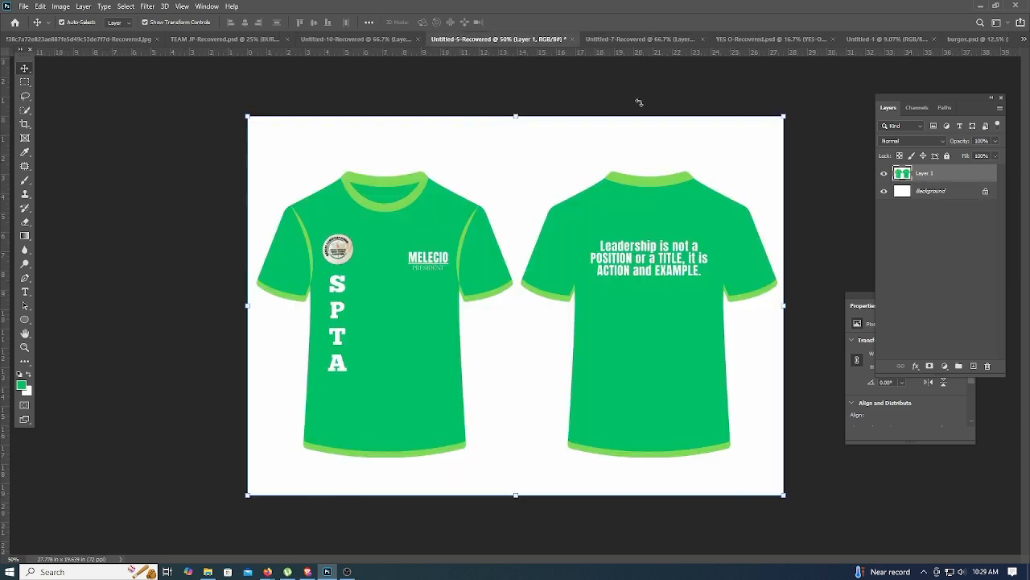
left_click(654, 39)
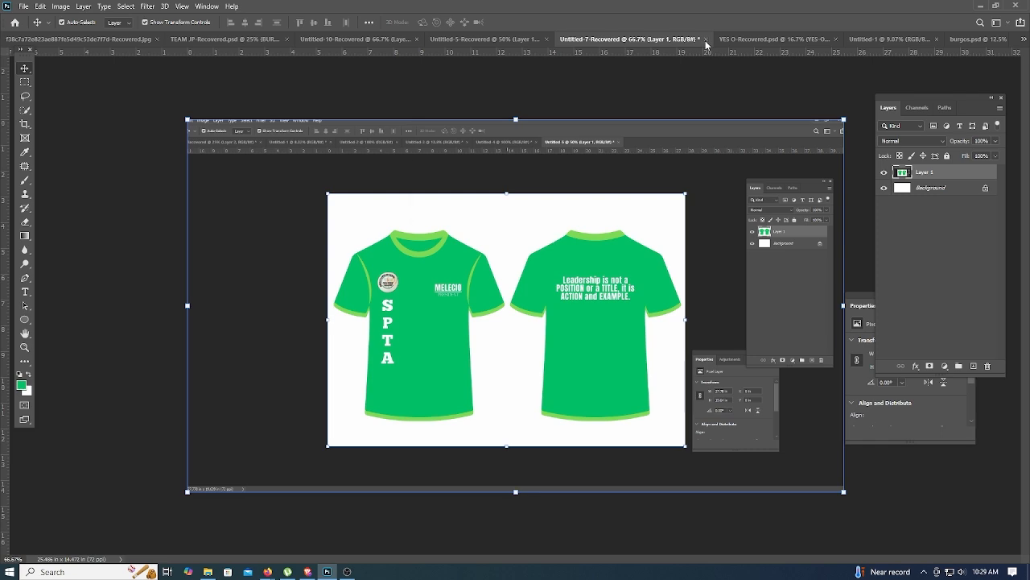
left_click(705, 39)
key("n")
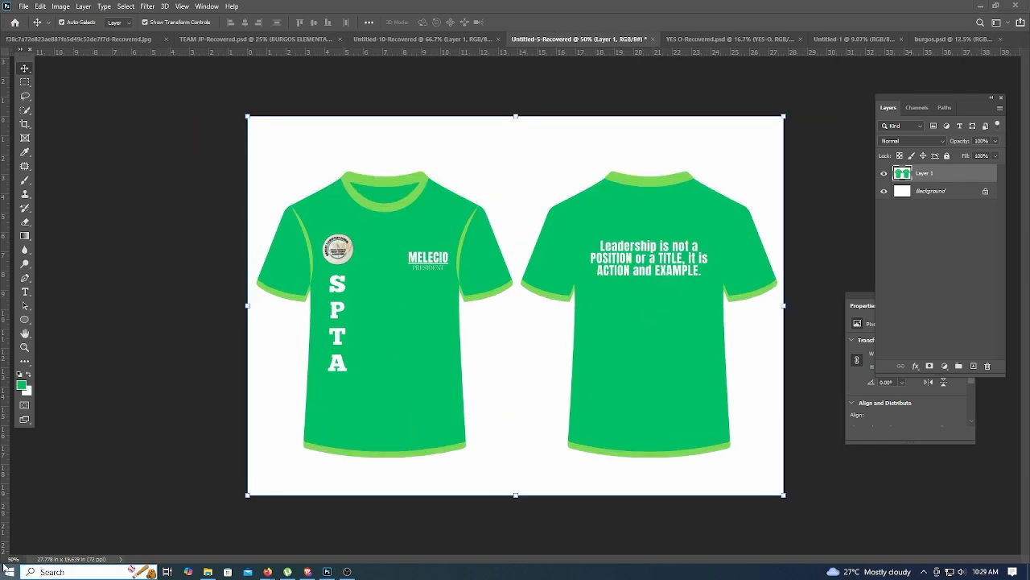
Step: Open the Brave browser and move its profile chooser and browsing window off the visible screen
left_click(8, 570)
left_click(310, 398)
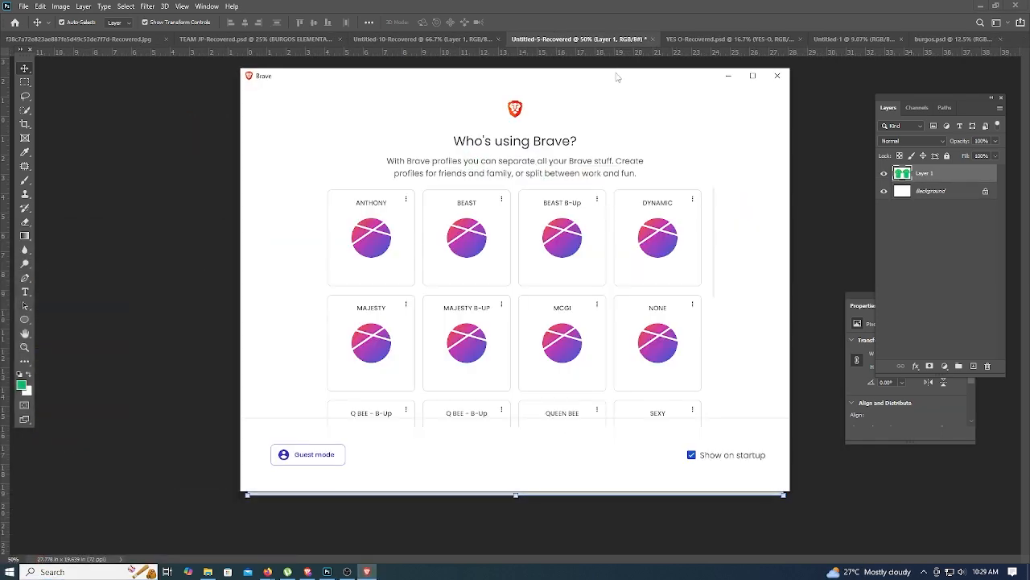
left_click_drag(618, 77, 1029, 33)
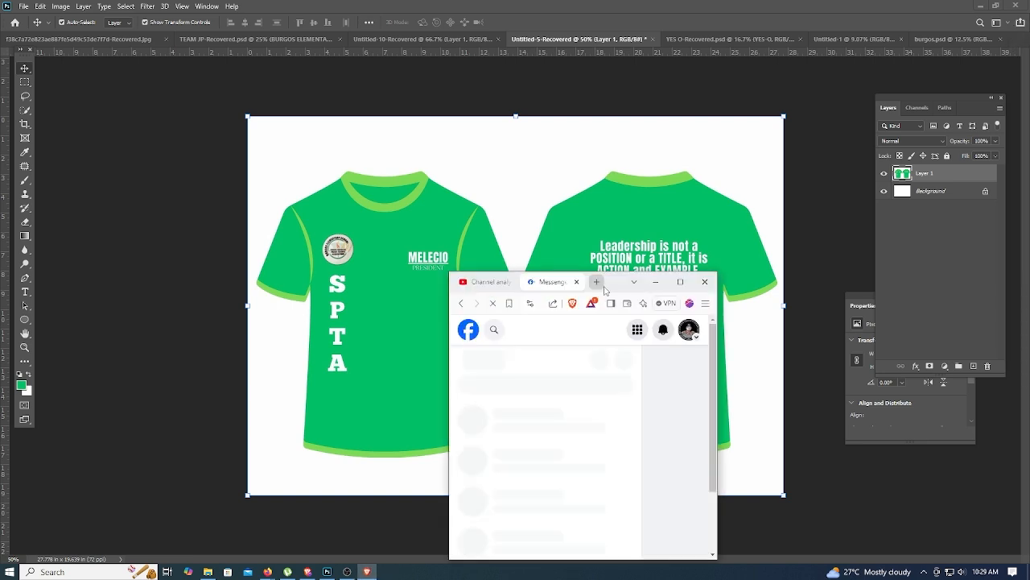
left_click_drag(617, 285, 1029, 182)
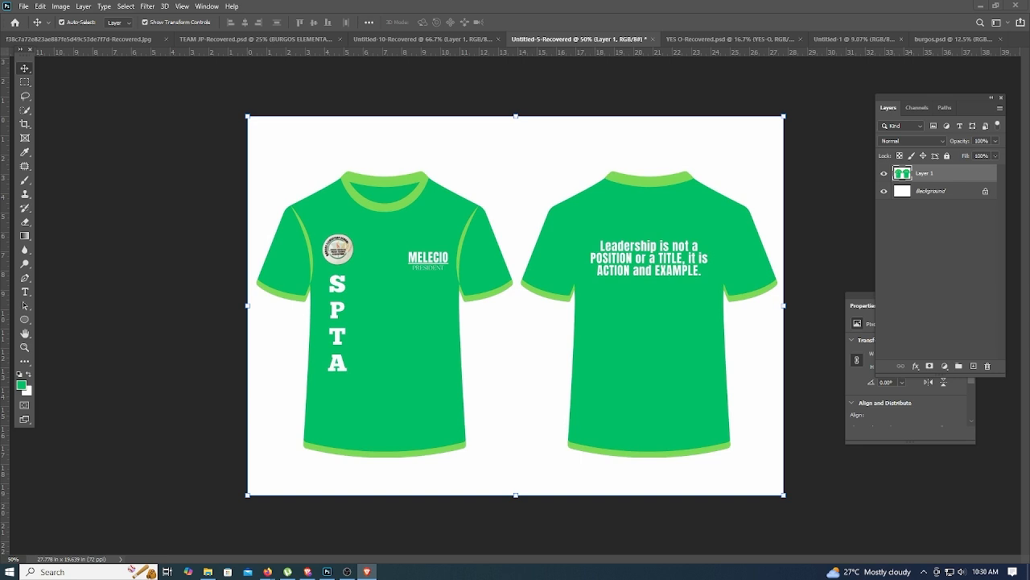
Step: Check the image size of the burgos.psd school logo without changing it
left_click(949, 39)
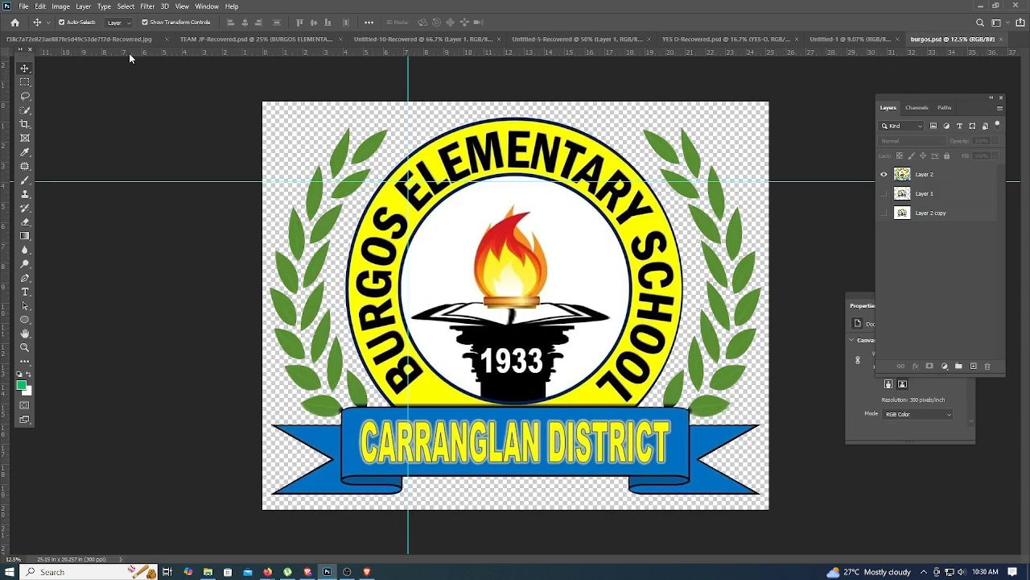
left_click(60, 6)
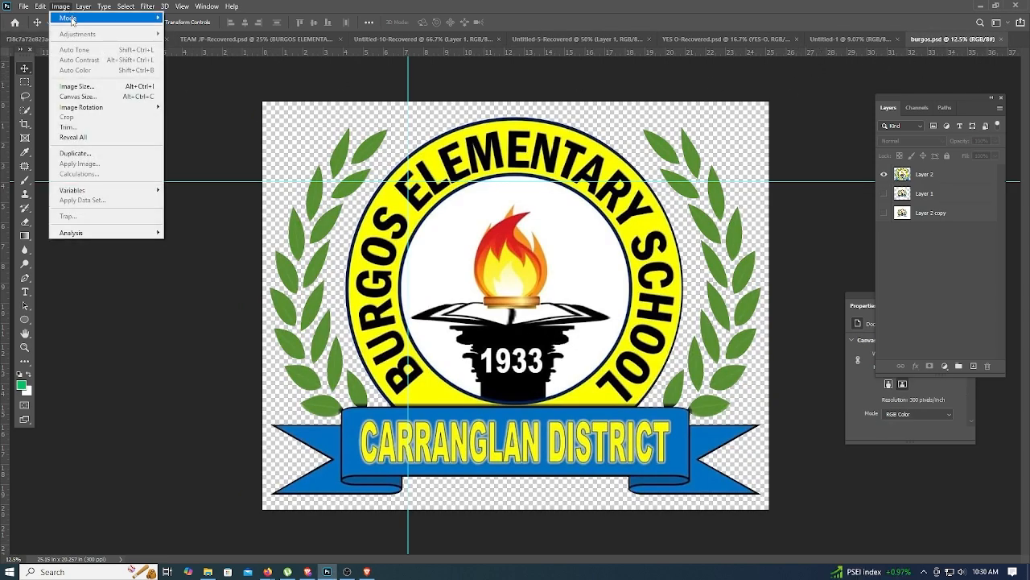
left_click(77, 86)
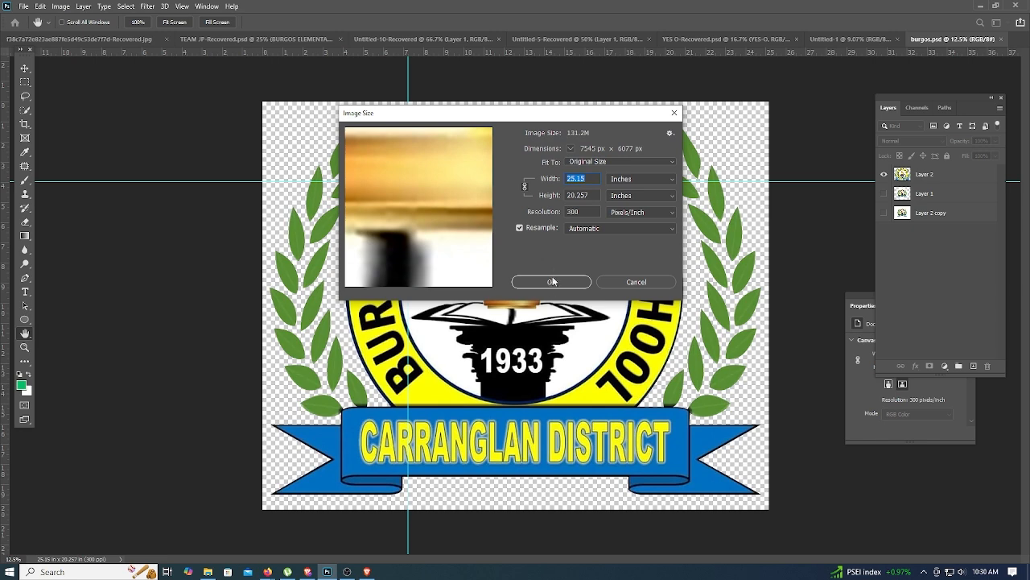
left_click(675, 113)
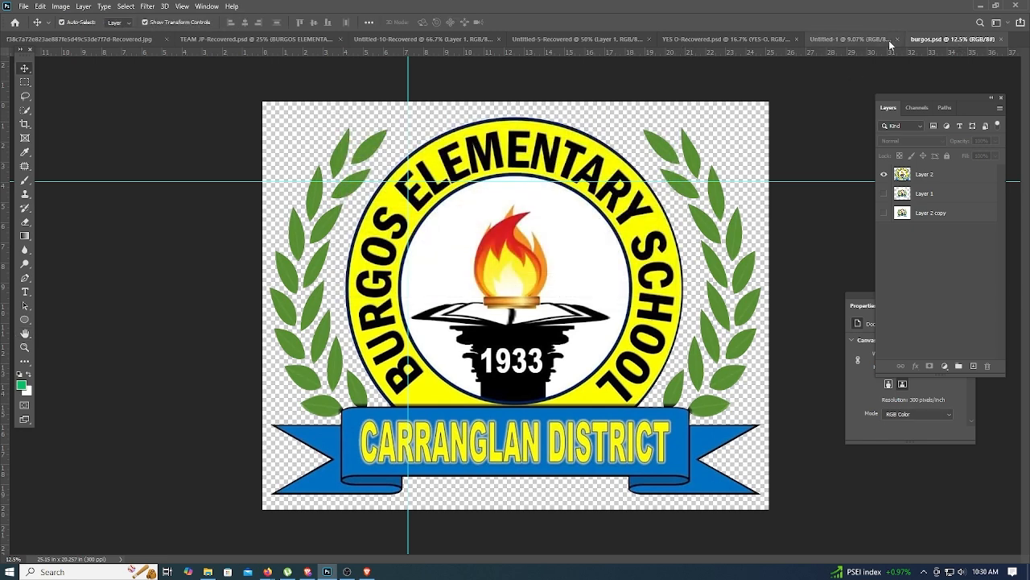
left_click(860, 37)
left_click(950, 39)
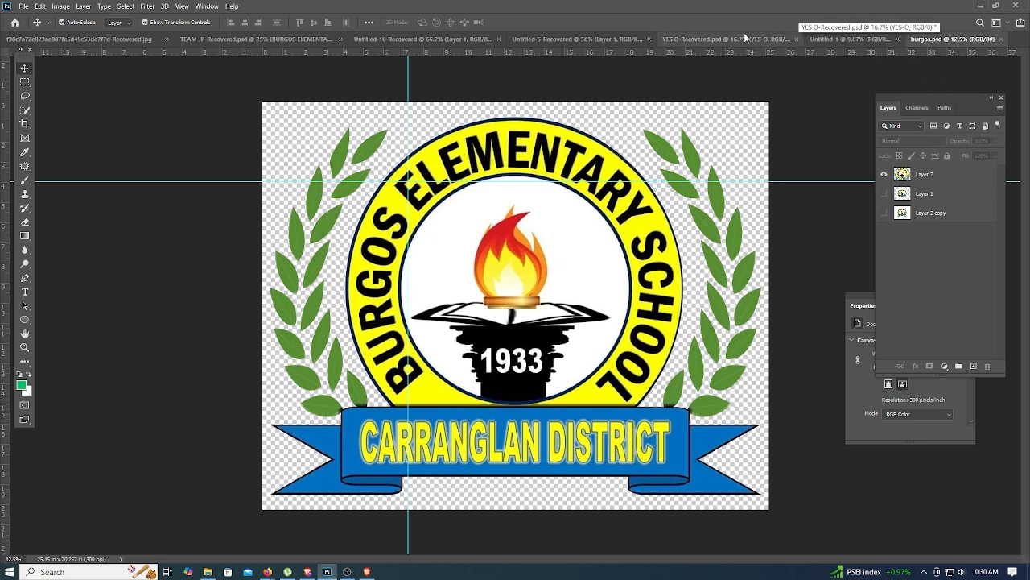
left_click(591, 41)
left_click(933, 39)
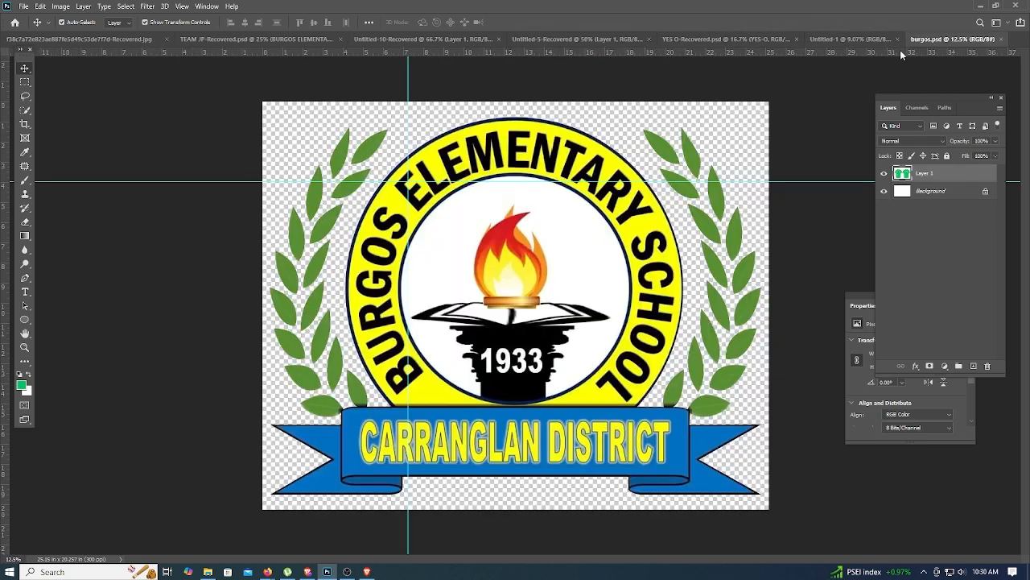
left_click(65, 7)
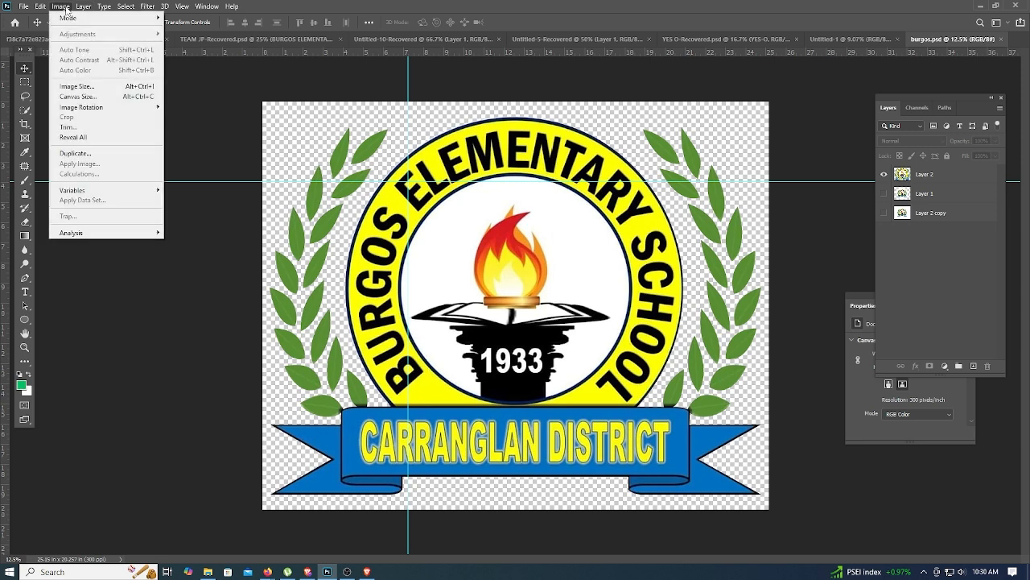
left_click(598, 10)
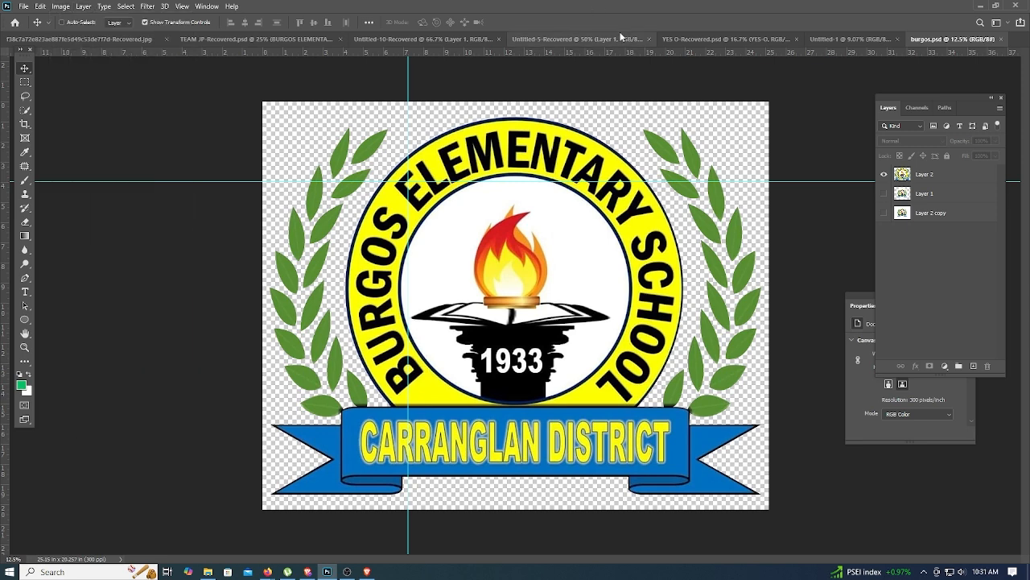
Step: Start a new document and set its measurement unit to inches
key("ctrl+n")
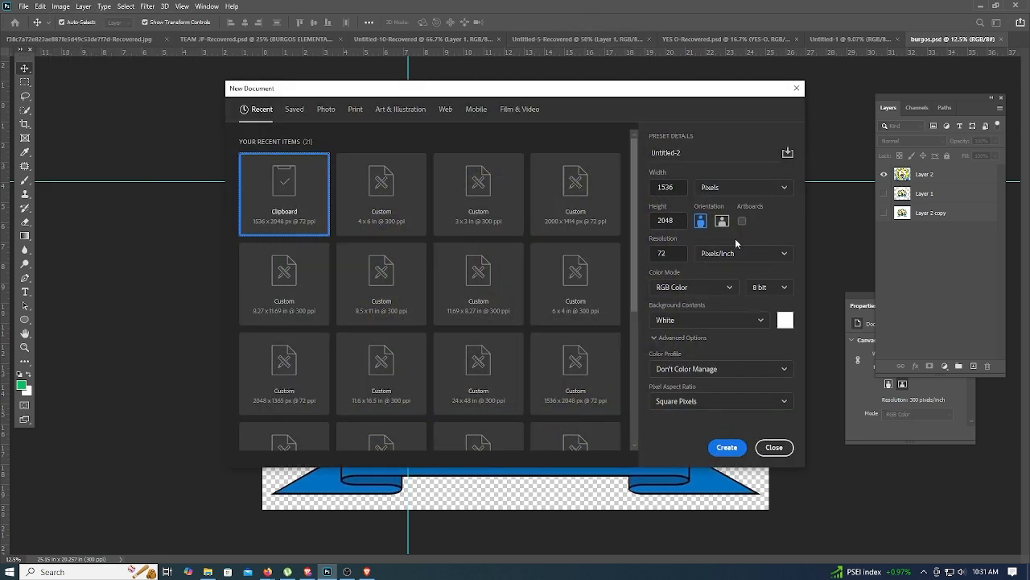
left_click(745, 190)
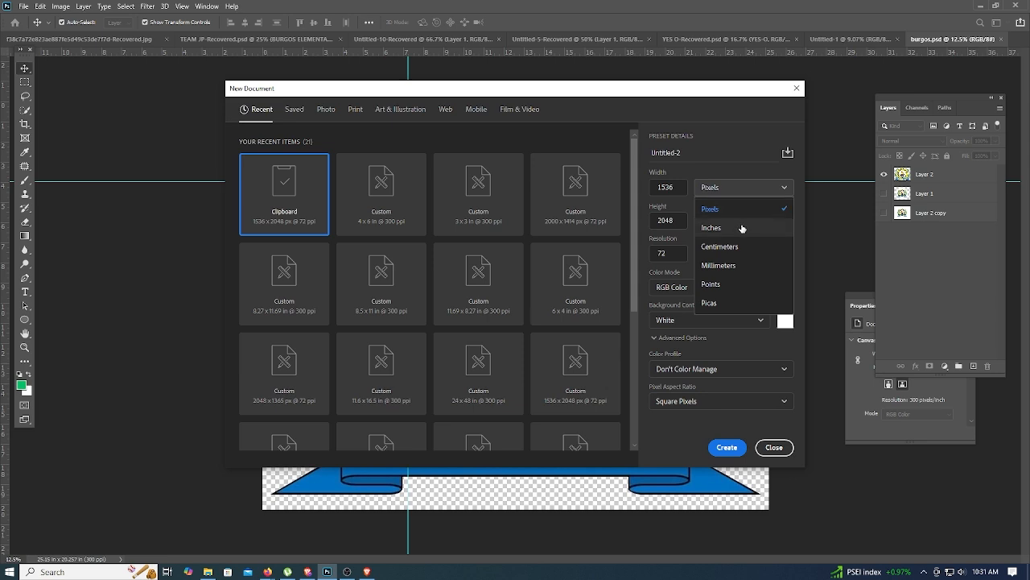
left_click(736, 228)
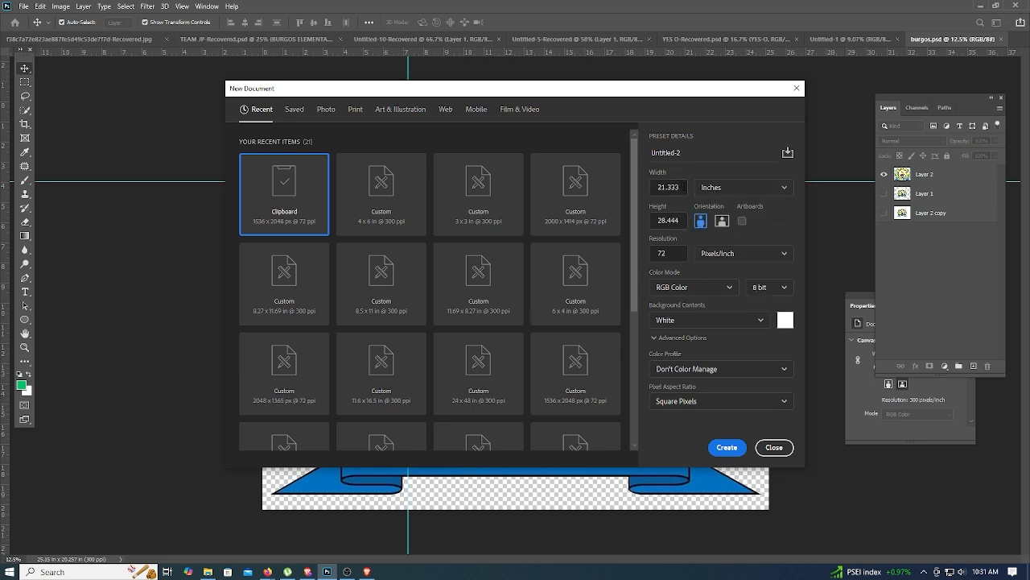
Step: Set the new document's width and height to 4 inches each
double_click(659, 187)
type("4")
key("Tab")
type("4")
key("Tab")
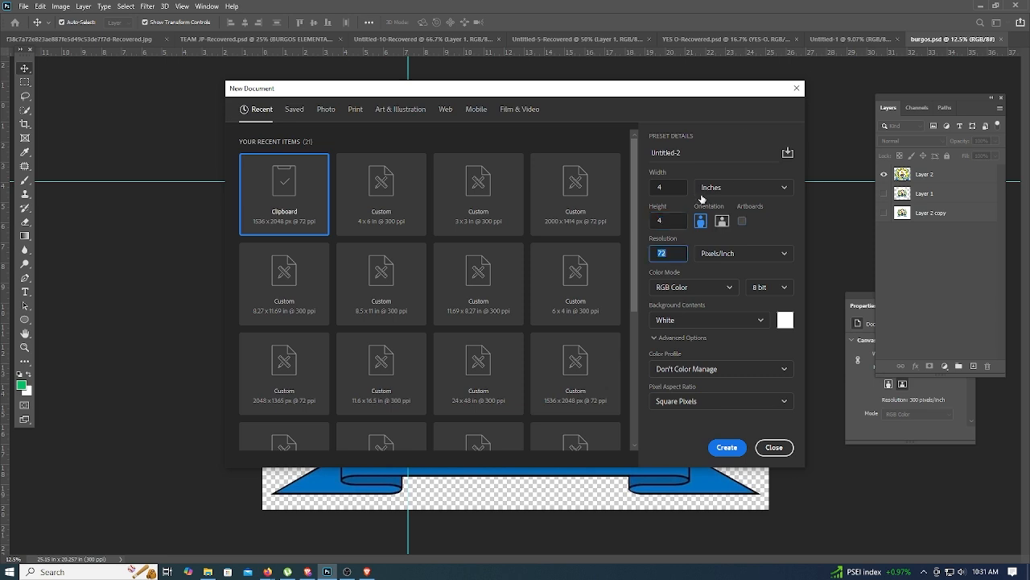
Step: Create the new document at 3 x 3 inches with a resolution of 300 pixels/inch
double_click(669, 189)
key("Tab")
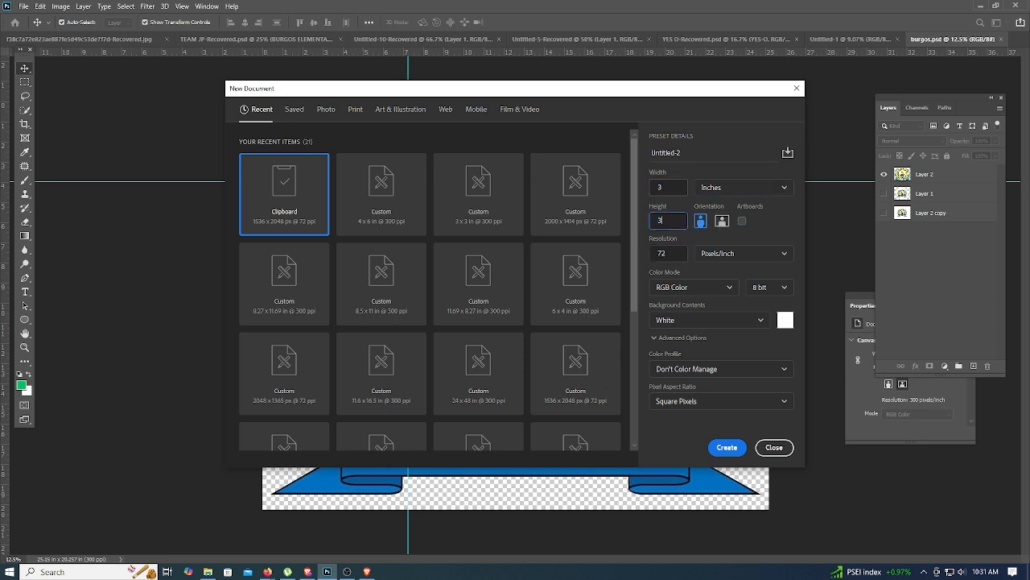
type("3")
key("Tab")
type("300")
key("Return")
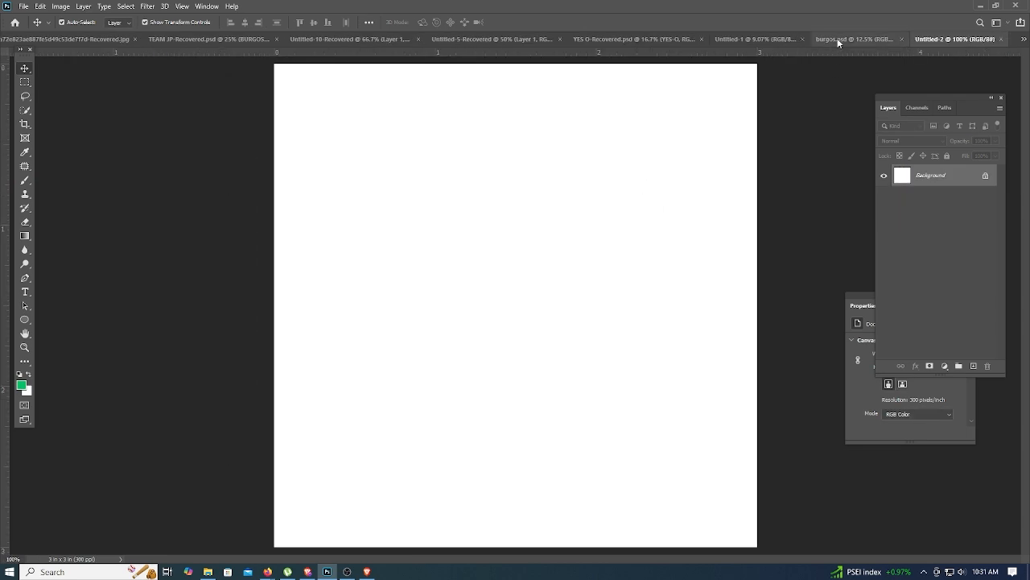
Step: Copy the school logo layer from burgos.psd into the blank 3 x 3 inch Untitled-2 document
left_click(838, 39)
left_click(296, 457)
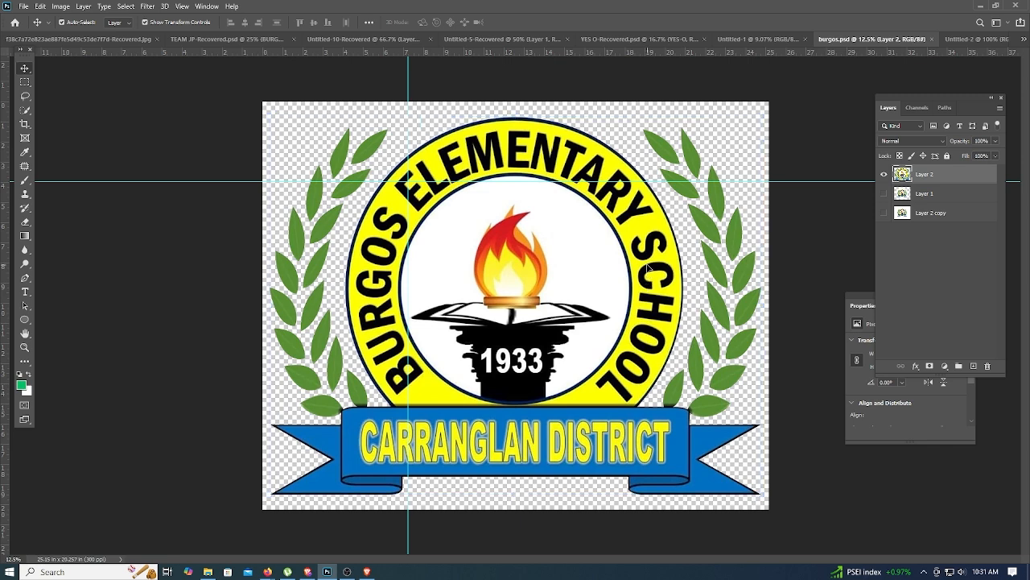
left_click_drag(649, 285, 540, 271)
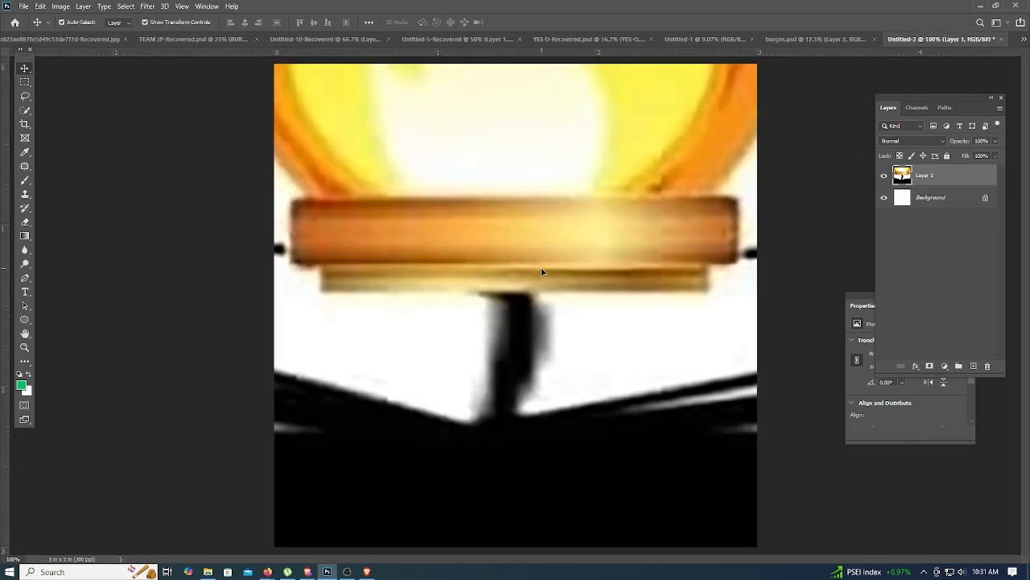
Step: Scale the logo down proportionally to about 12.27% so it spans the canvas width, and centre it on the canvas
scroll(464, 299, "down", 3)
key("ctrl+t")
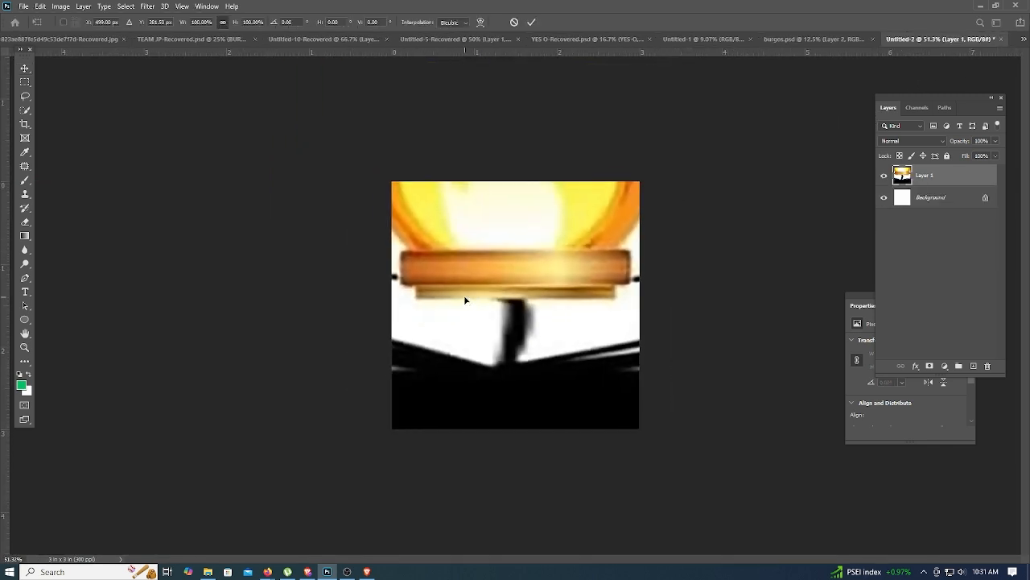
key("ctrl+0")
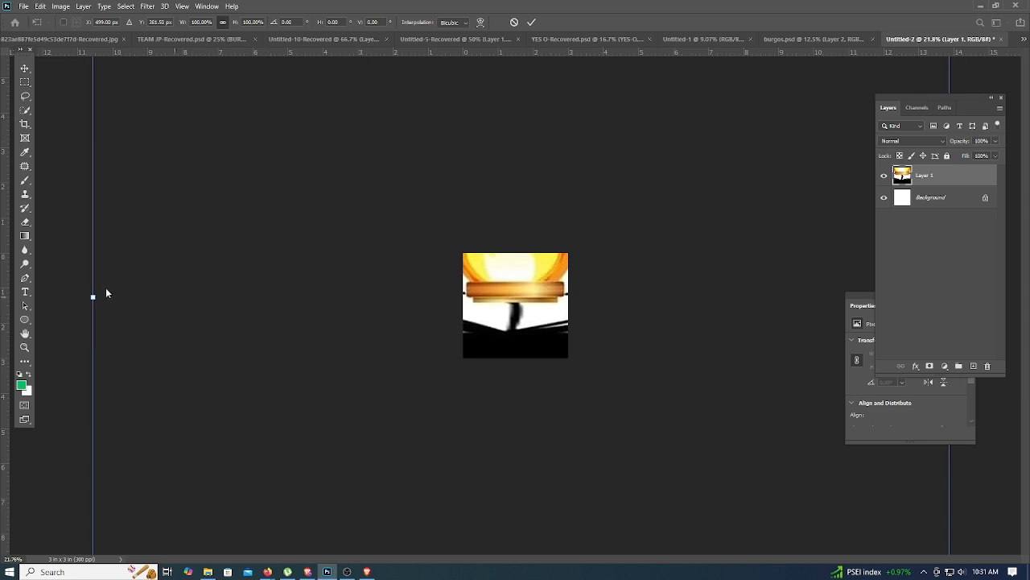
left_click_drag(95, 297, 720, 324)
left_click_drag(816, 322, 432, 320)
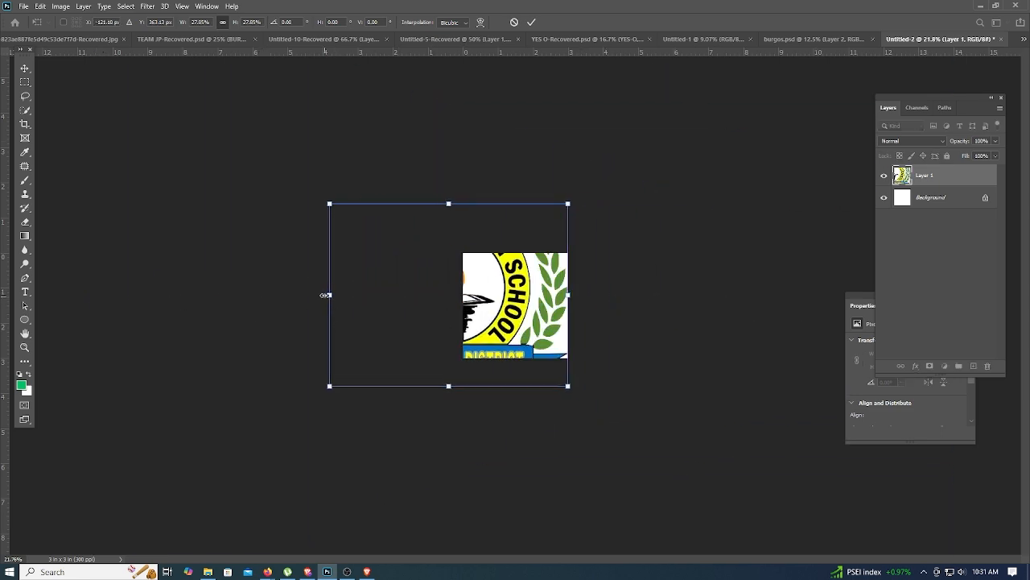
left_click_drag(326, 296, 519, 319)
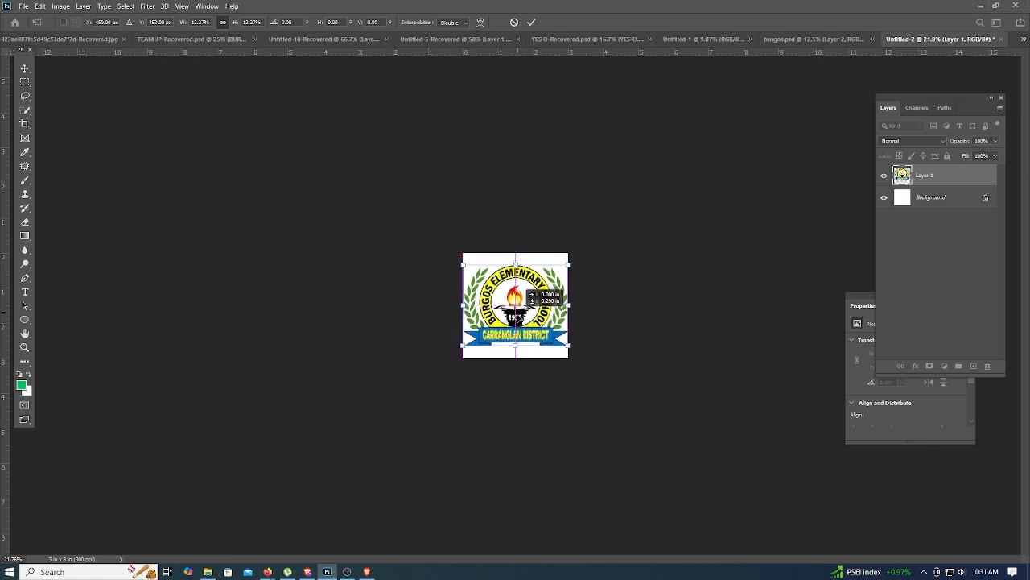
left_click(532, 22)
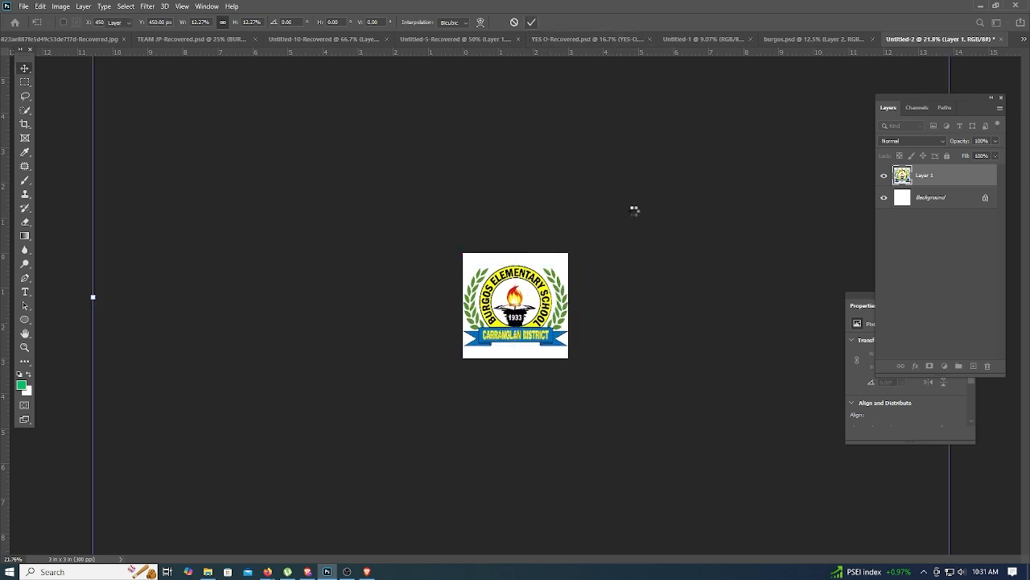
Step: Hide the white Background layer behind the logo
left_click(884, 197)
scroll(502, 256, "up", 2)
scroll(503, 256, "up", 2)
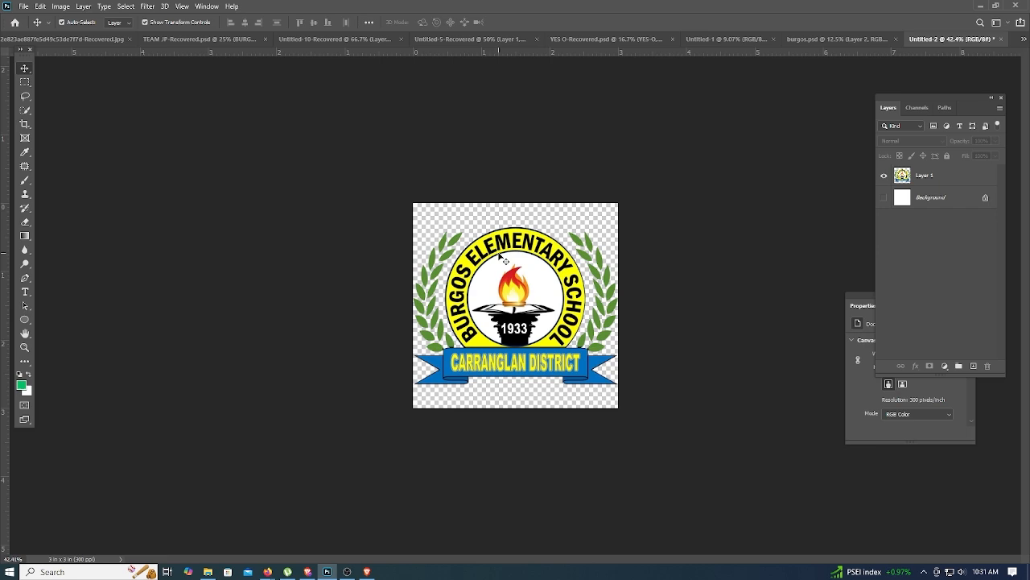
Step: Close the burgos.psd document
left_click(825, 40)
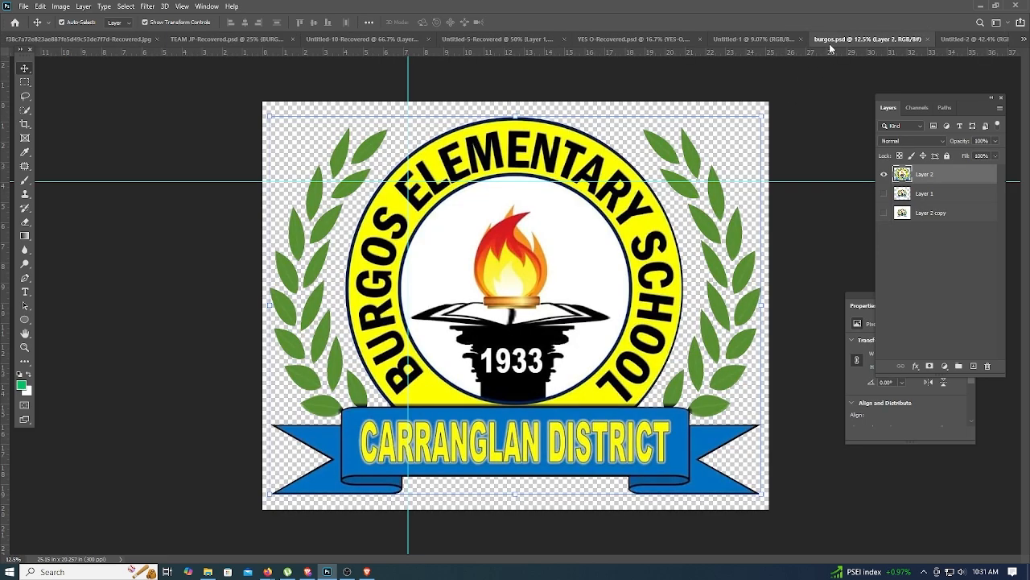
left_click(931, 40)
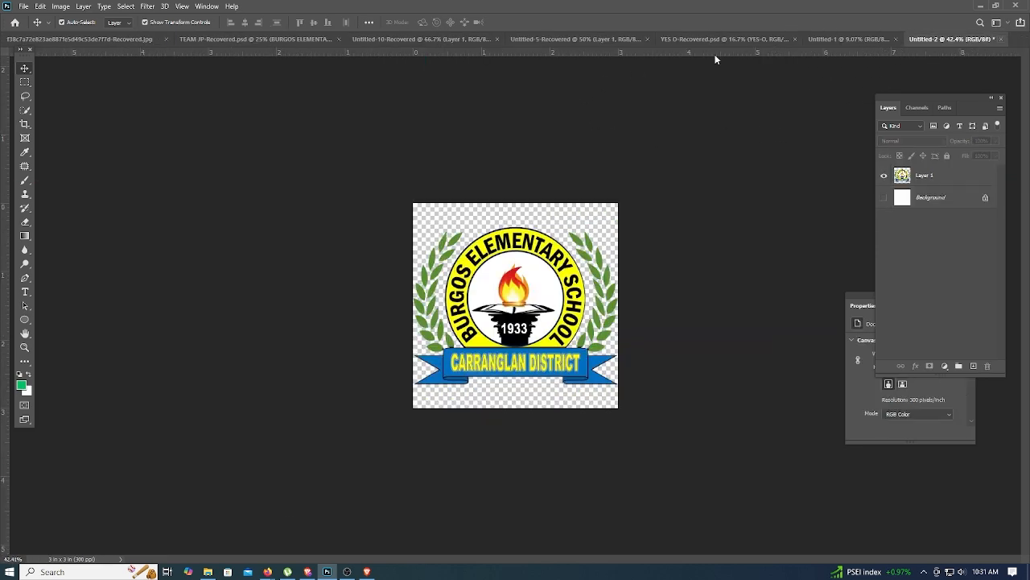
Step: Review the open shirt and logo documents, ending on the green SPTA shirt design in Untitled-1
left_click(756, 38)
left_click(595, 38)
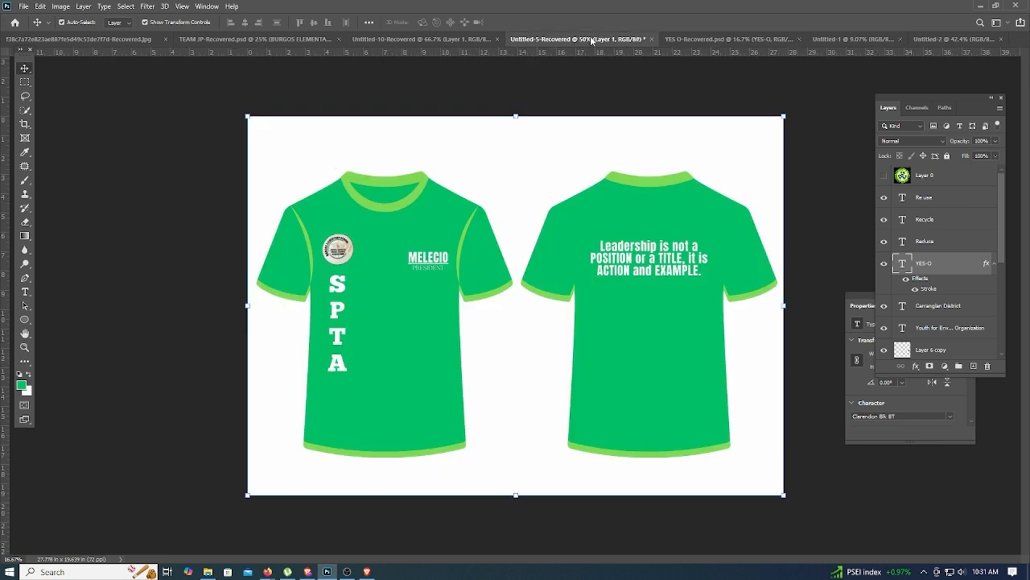
left_click(437, 38)
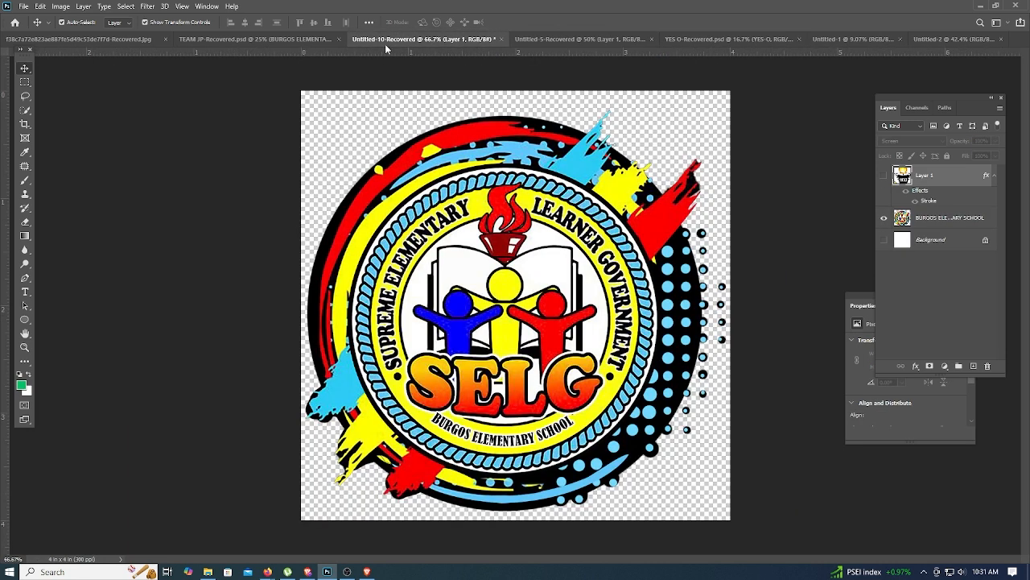
left_click(291, 38)
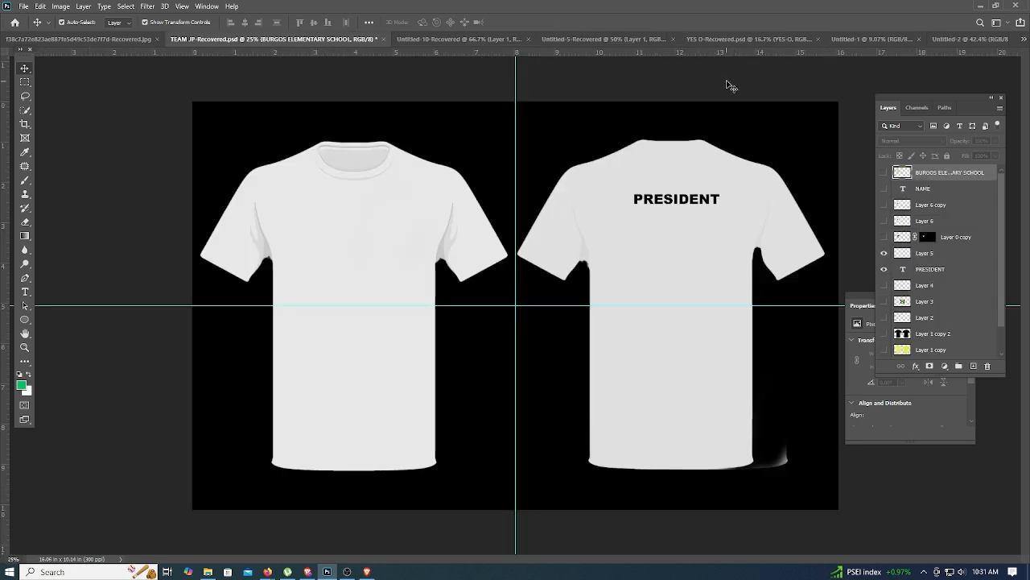
left_click(878, 39)
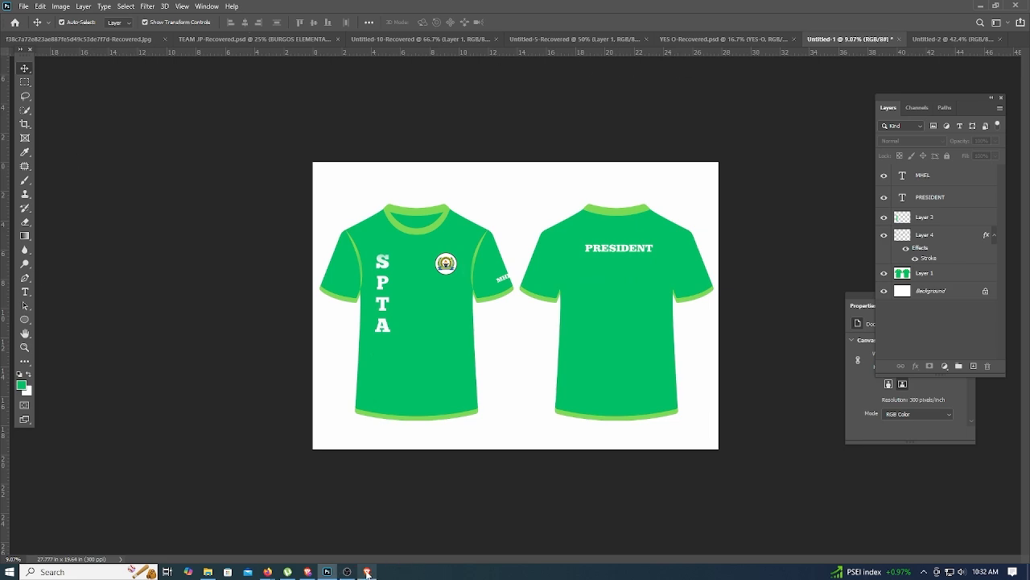
Step: Switch to Firefox and look through the Freepik T-shirt mockups and the Google image results for a green T-shirt template
mouse_move(267, 571)
left_click(201, 523)
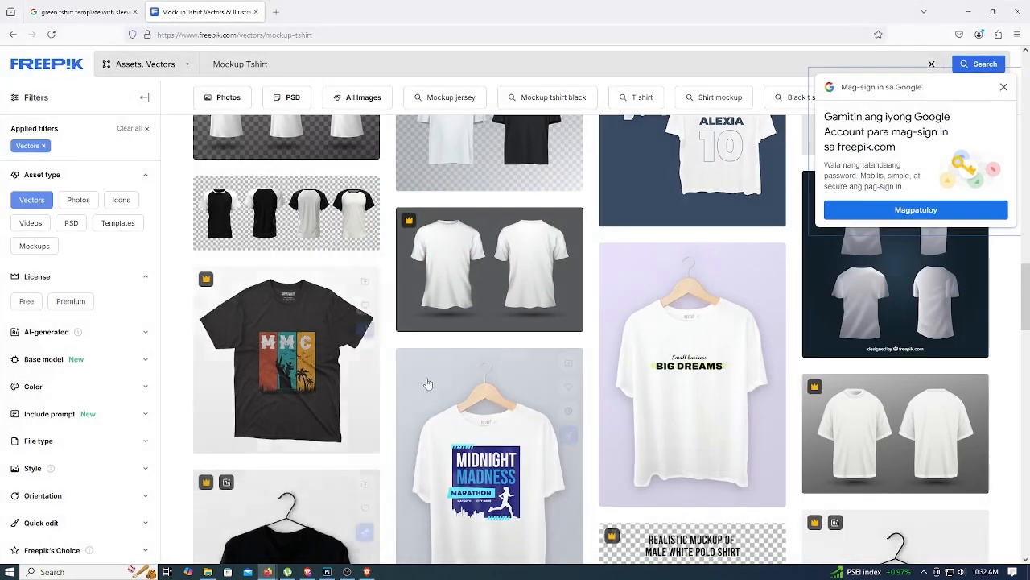
scroll(693, 370, "up", 2)
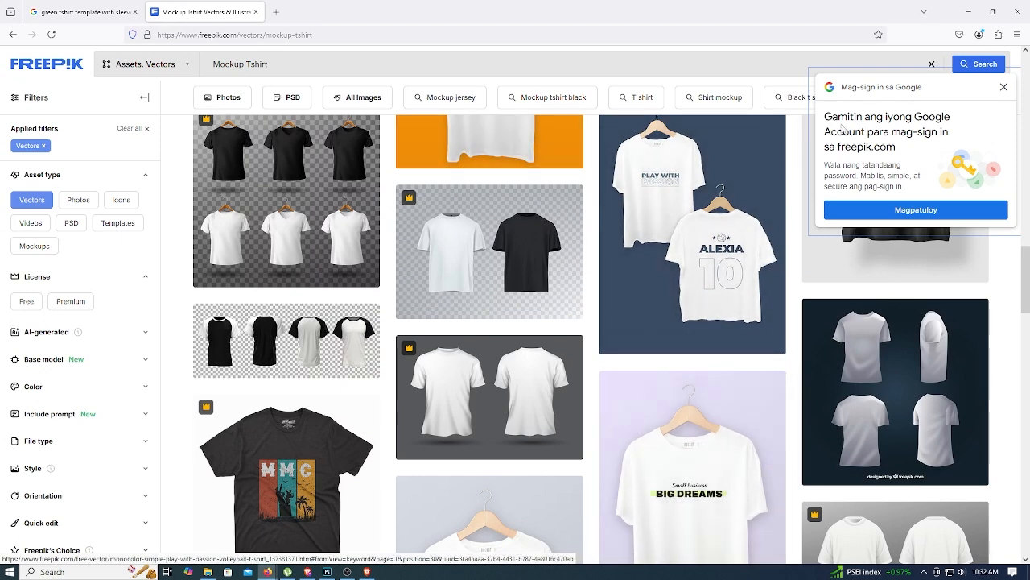
left_click(113, 12)
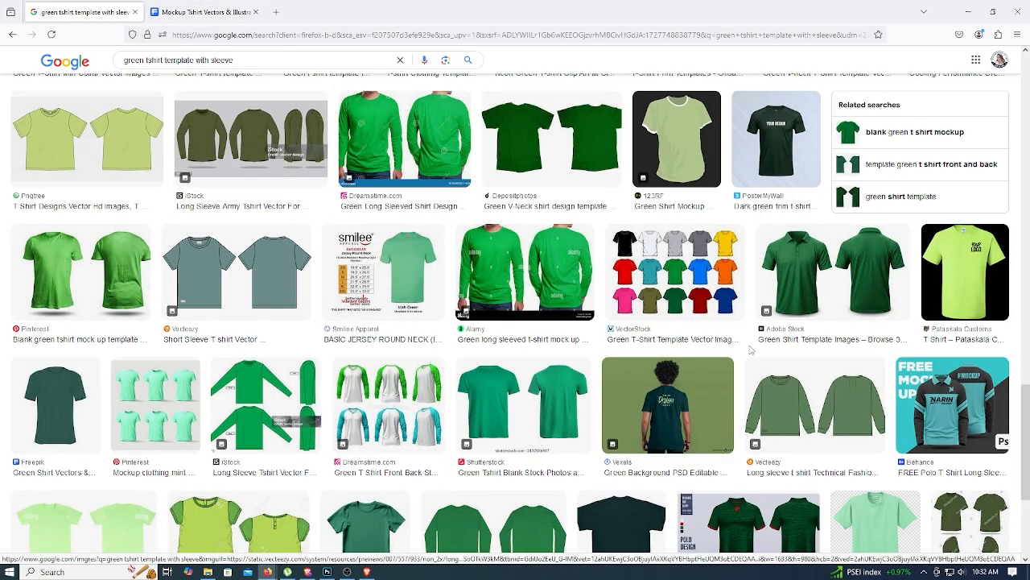
scroll(532, 215, "down", 2)
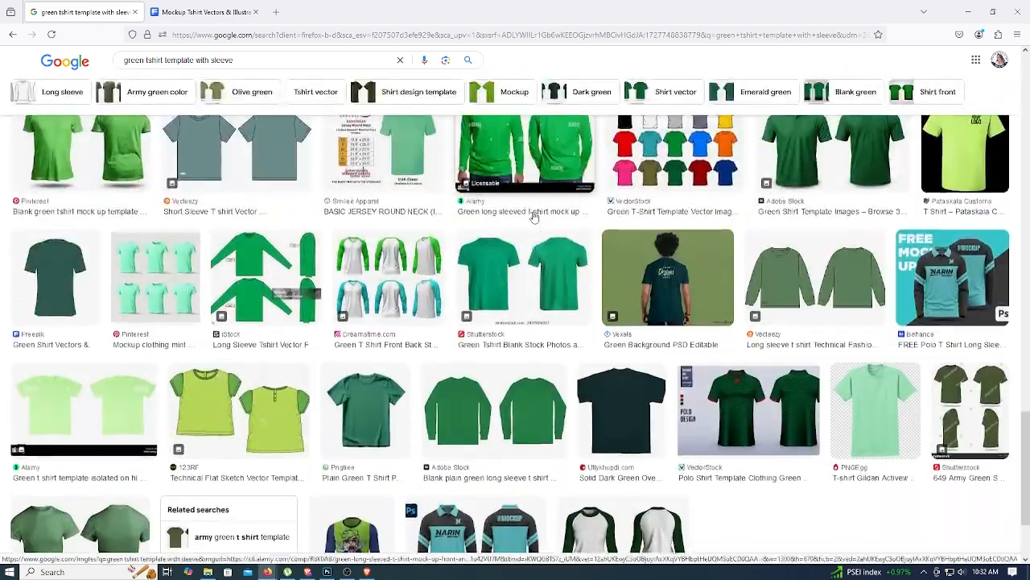
scroll(532, 216, "down", 8)
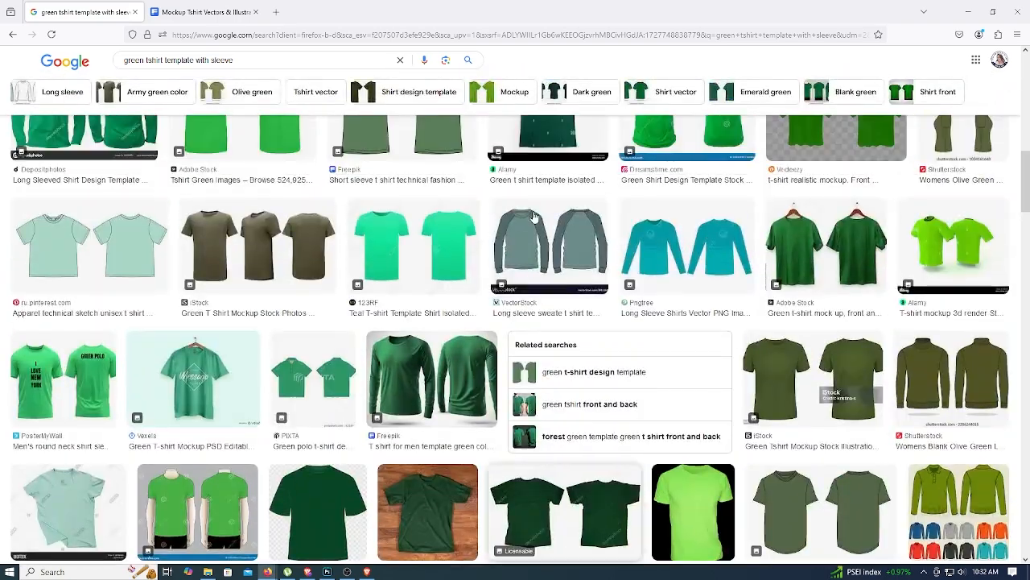
scroll(532, 216, "down", 10)
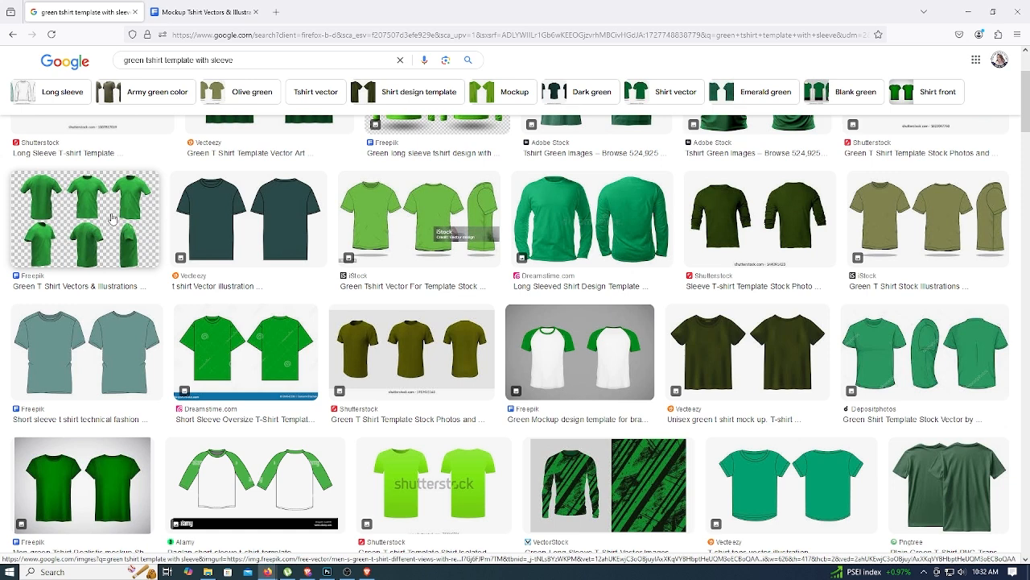
Step: Open Freepik's "Men's green t-shirt in different views with realistic style" from the image results and copy its preview image
left_click(113, 217)
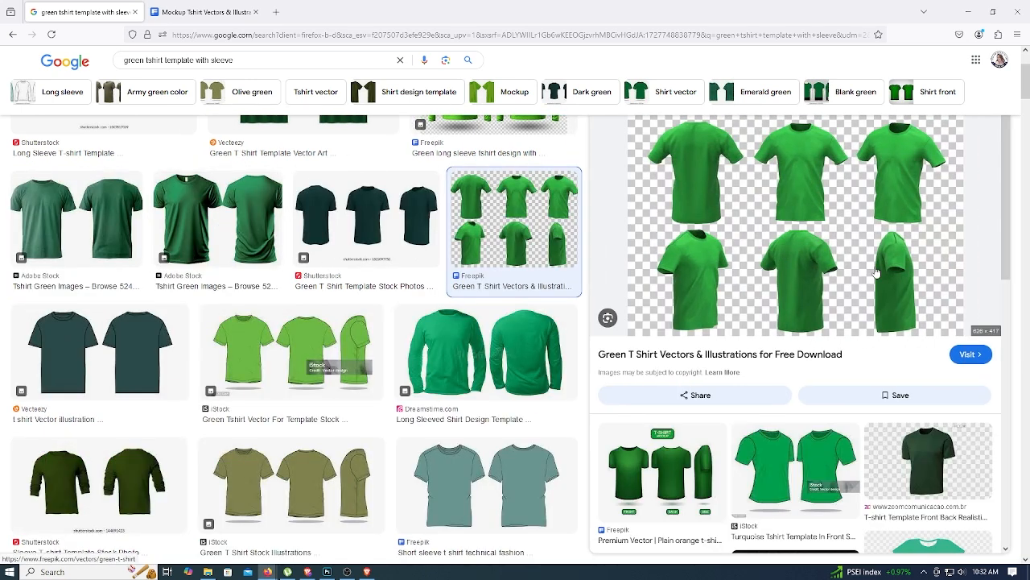
left_click(968, 356)
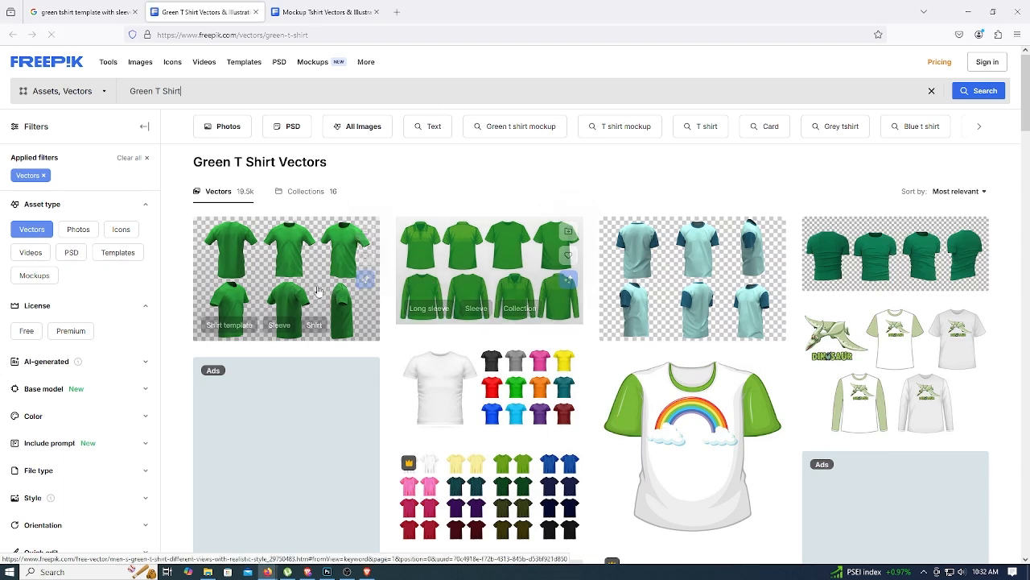
left_click(312, 287)
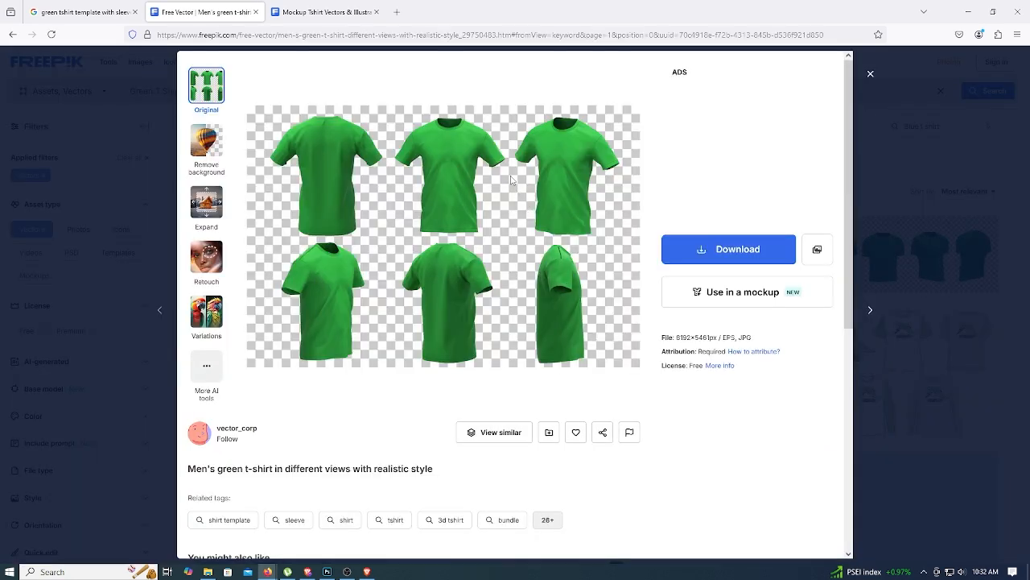
right_click(486, 213)
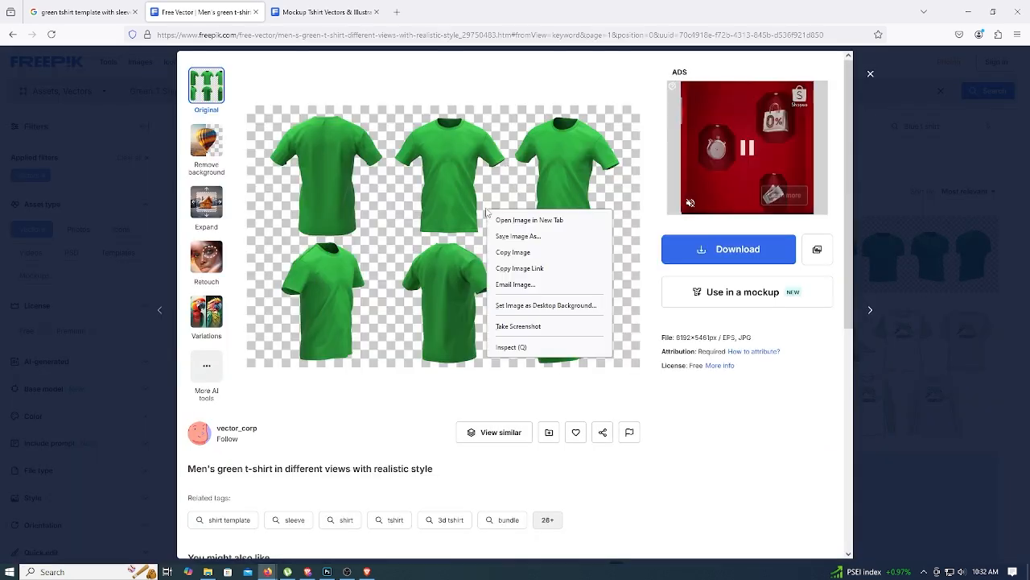
left_click(513, 252)
Step: Switch to Photoshop, create a 1380 x 920 px, 72 ppi document from the Clipboard preset, and paste the T-shirt image
left_click(325, 572)
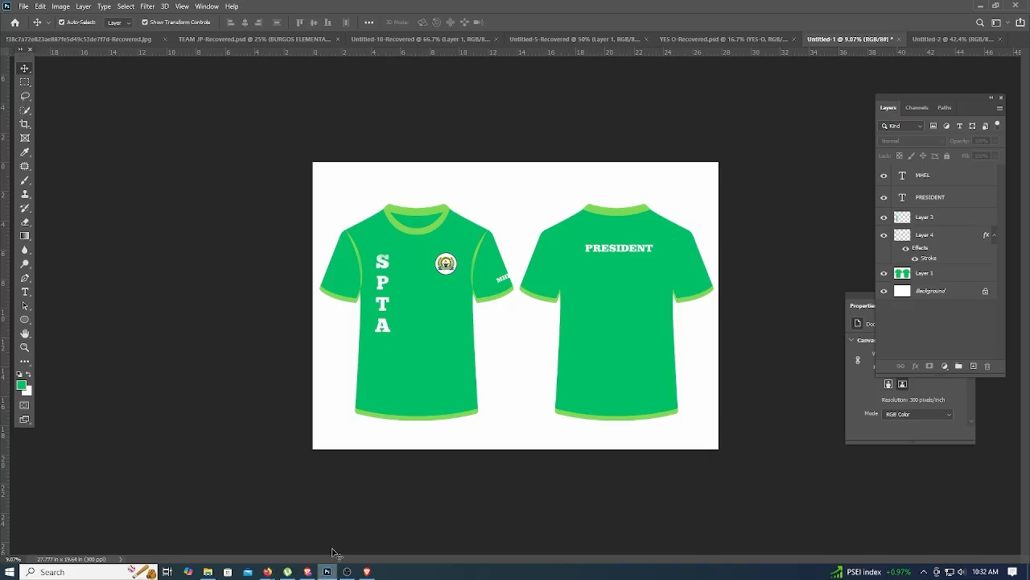
key("ctrl+n")
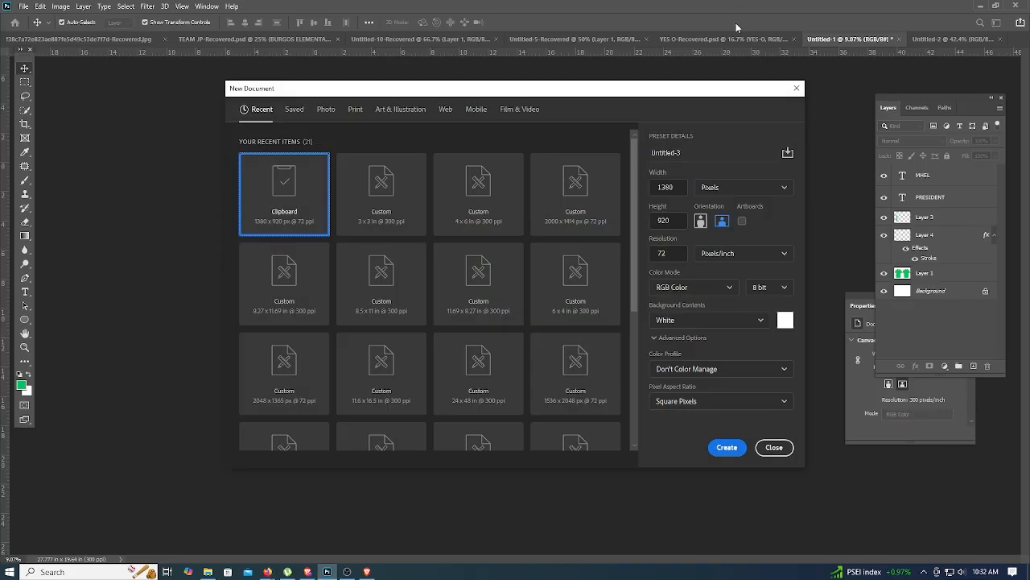
key("Return")
key("ctrl+v")
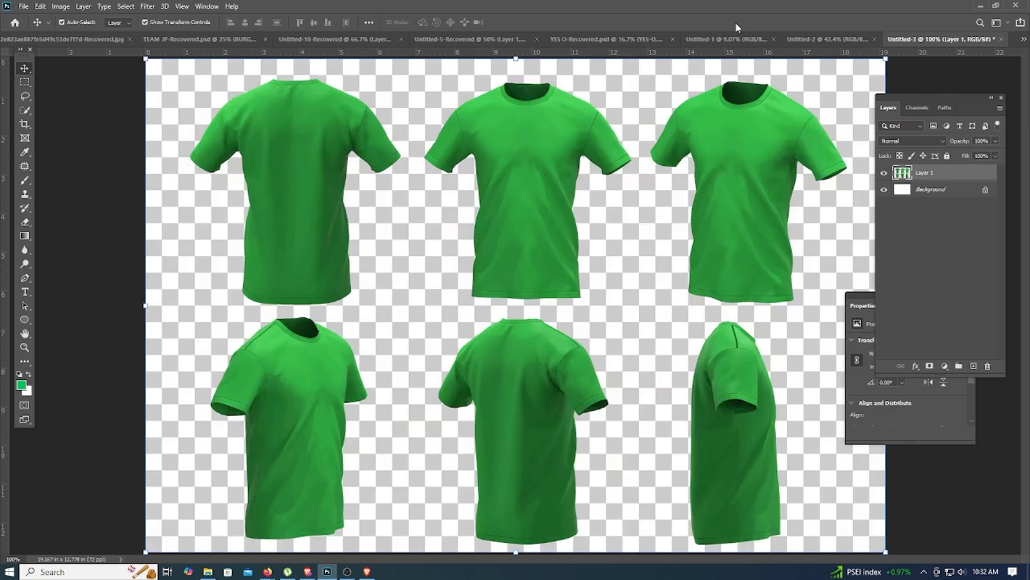
key("ctrl+minus")
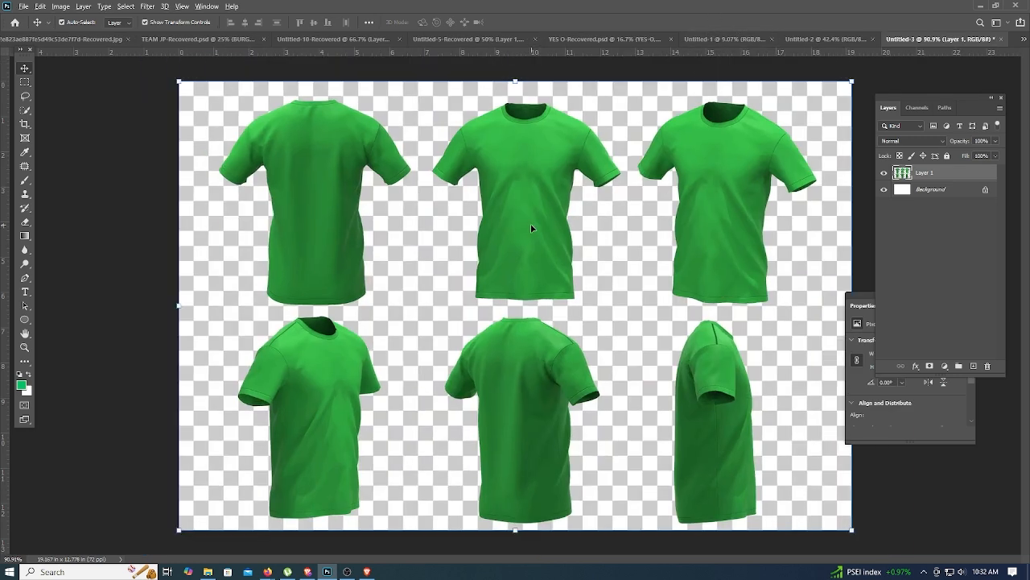
key("ctrl+plus")
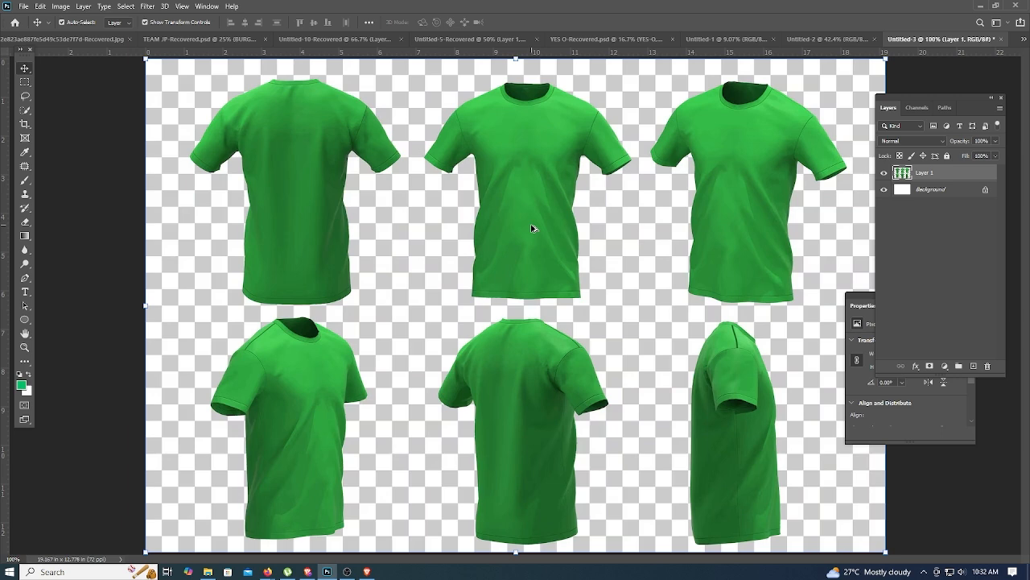
Step: Resample the pasted T-shirt document to a resolution of 300 pixels/inch
left_click(61, 6)
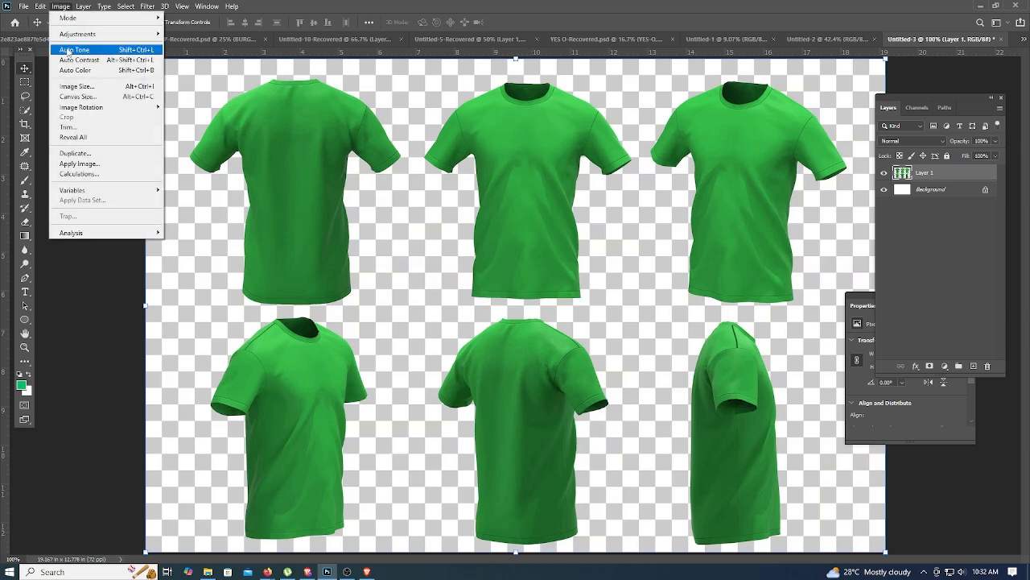
left_click(73, 92)
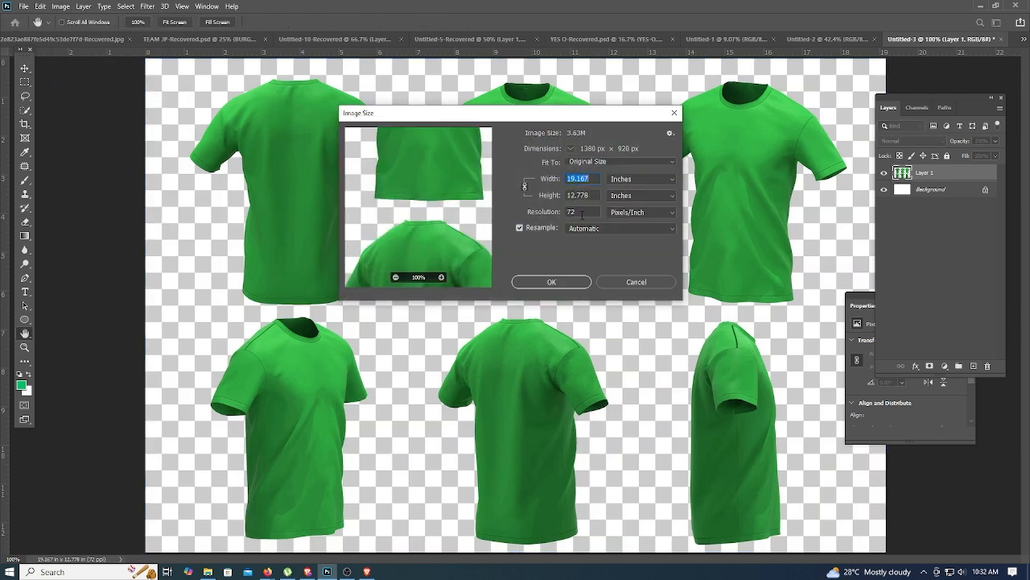
double_click(582, 213)
type("300")
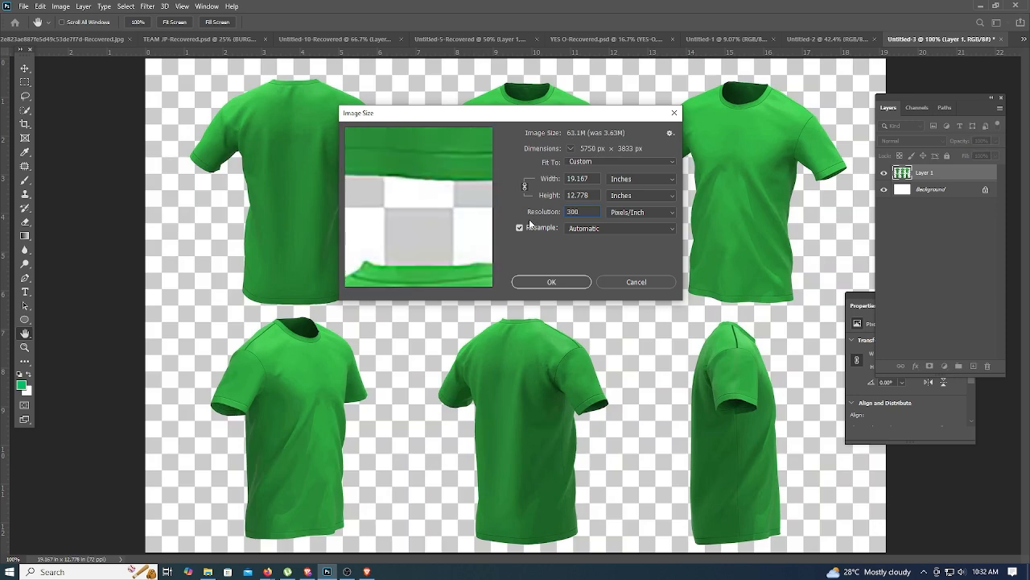
key("Return")
key("ctrl+0")
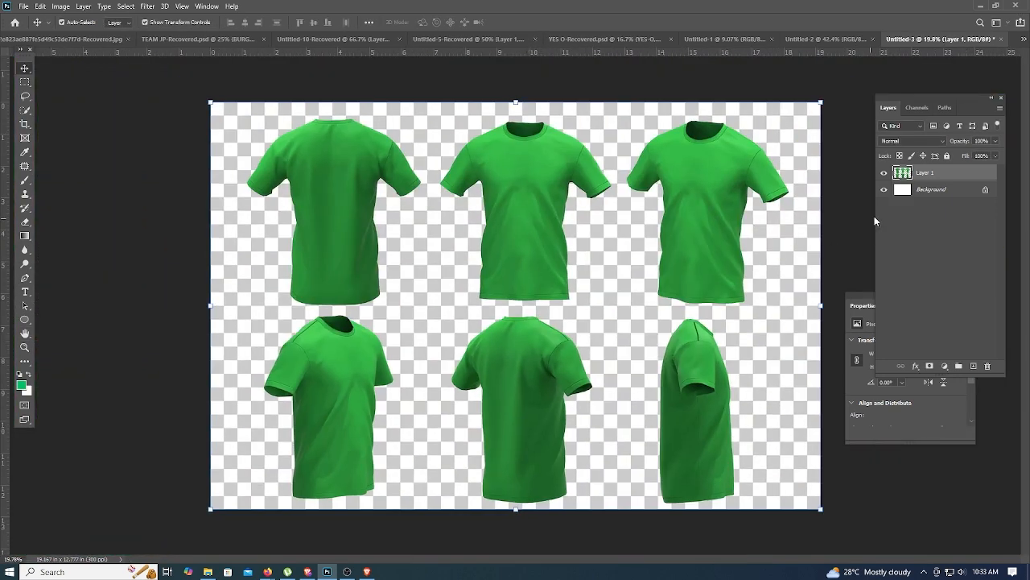
Step: Quick-select the back-view and front-view shirts in the upper row of Layer 1 and copy each onto its own layer
left_click(25, 109)
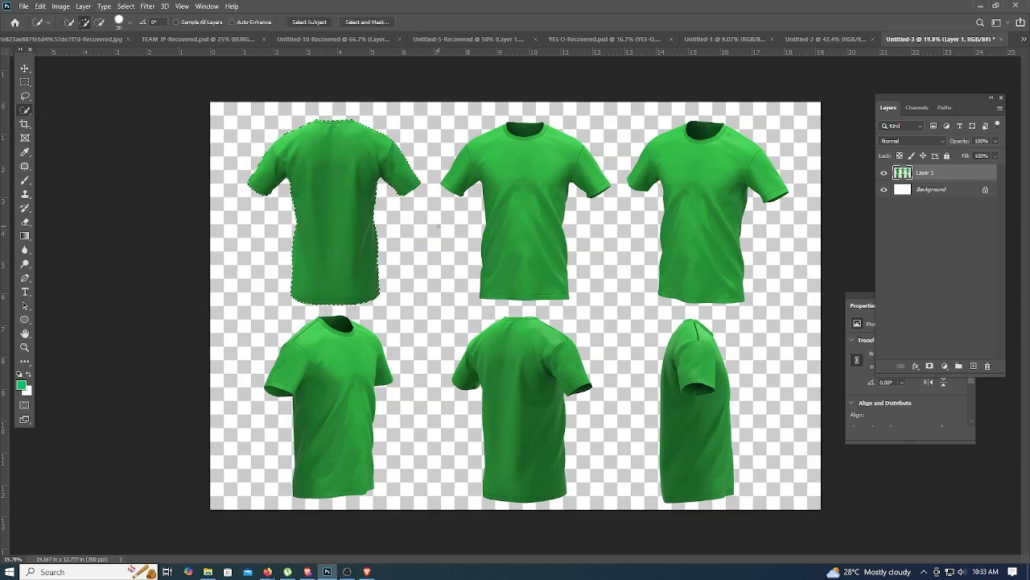
key("ctrl+j")
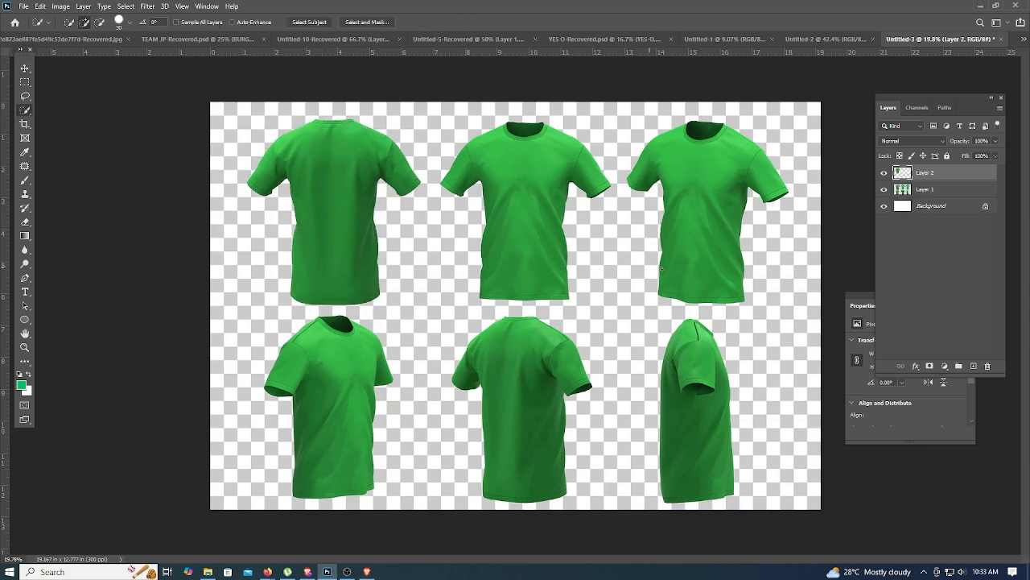
left_click(943, 191)
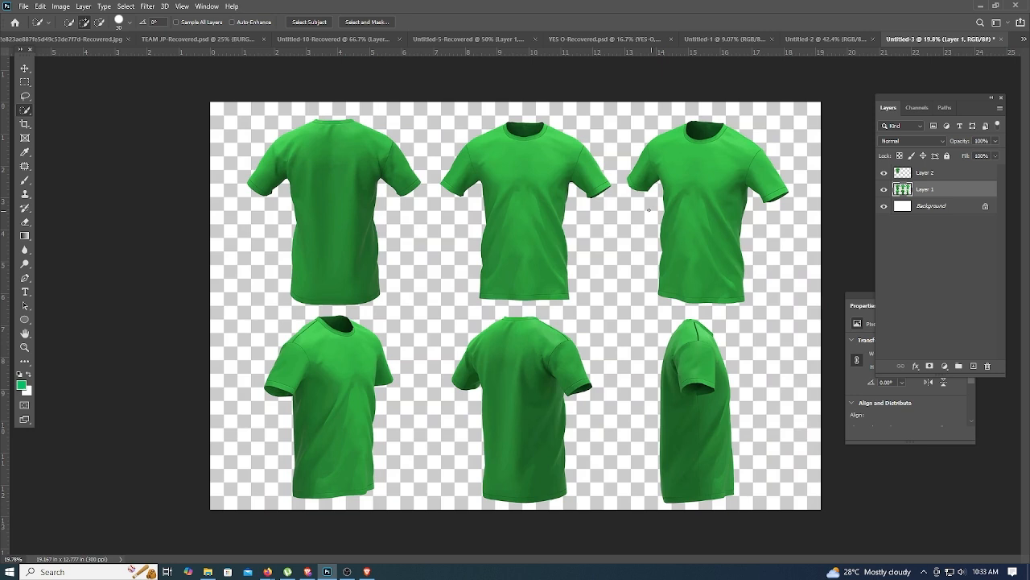
left_click(536, 170)
key("ctrl+j")
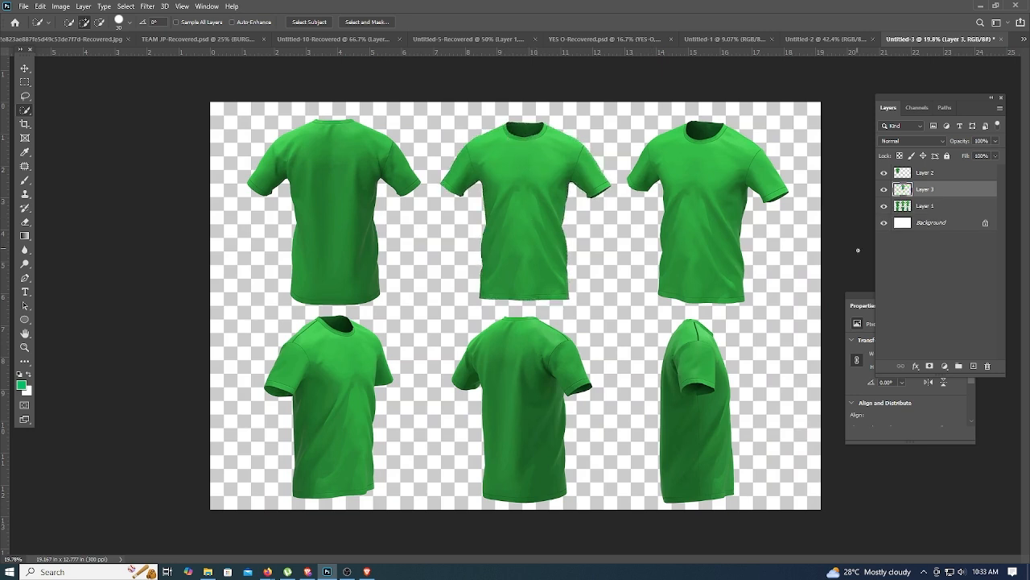
Step: Copy the side-view shirt from Layer 1 onto its own layer and hide the original Layer 1
left_click(963, 209)
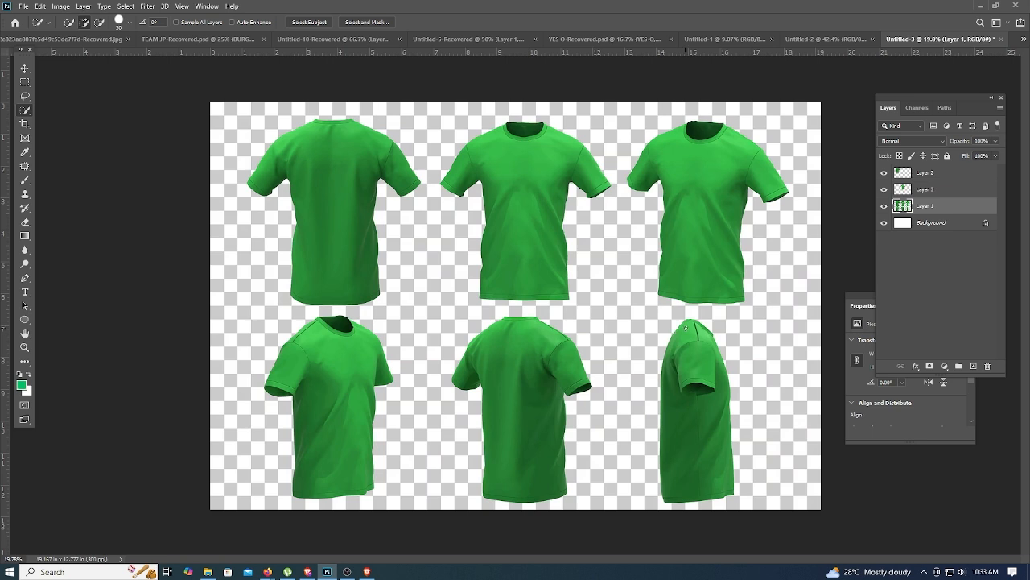
left_click_drag(686, 327, 698, 349)
key("ctrl+j")
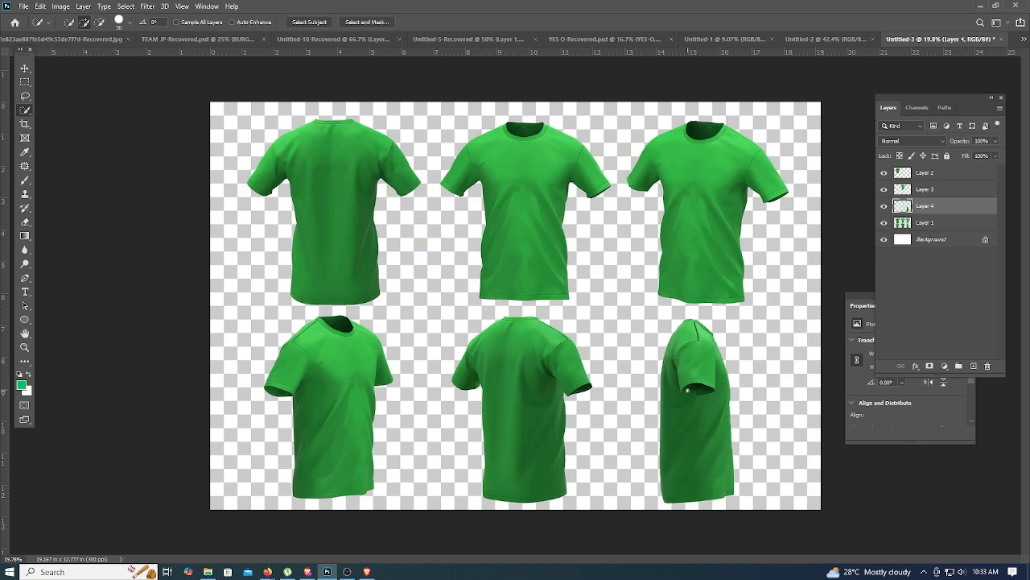
left_click(884, 223)
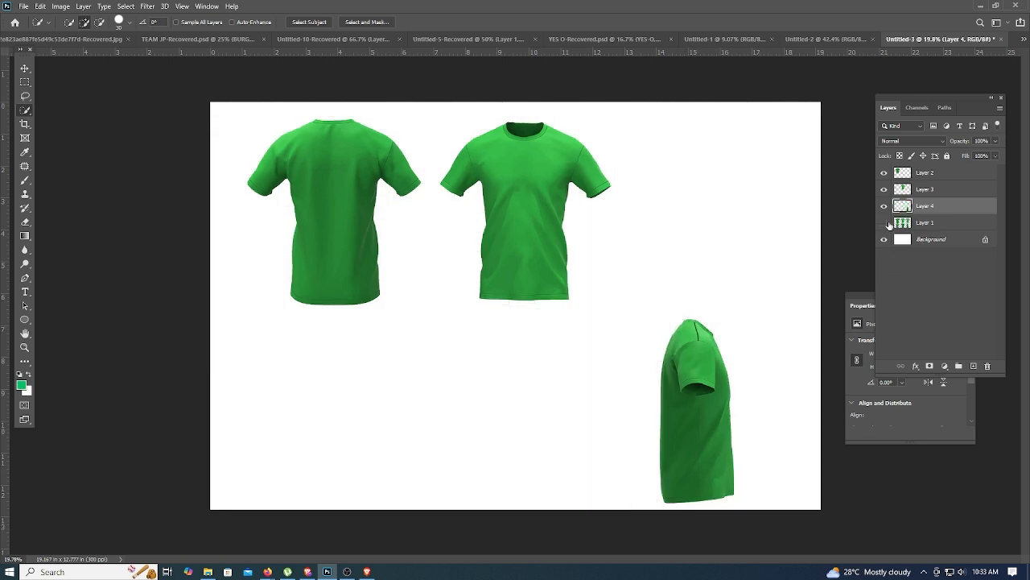
Step: Move the side-view shirt up beside the front view and place a duplicate of it to its right
key("v")
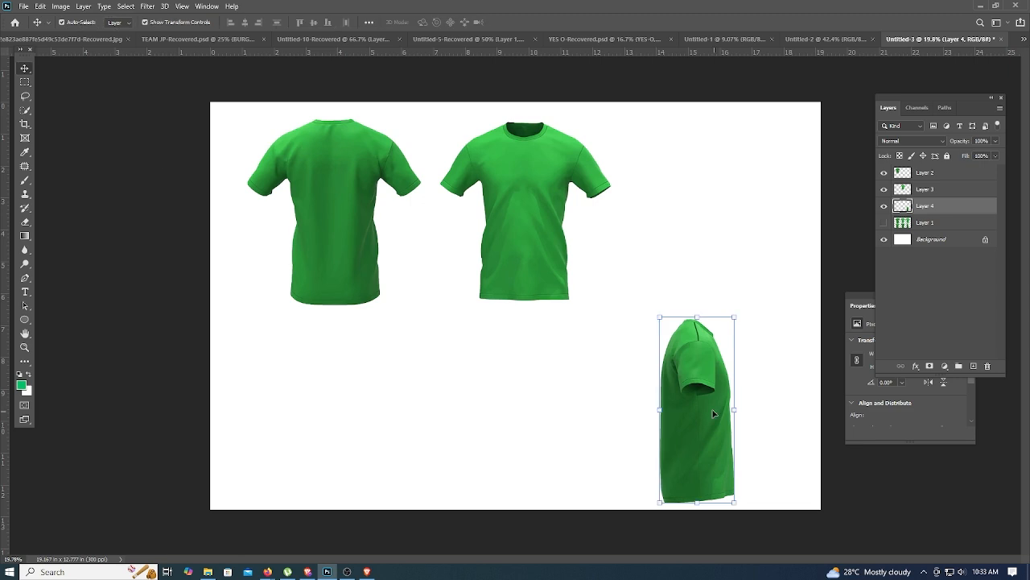
left_click_drag(713, 410, 771, 234)
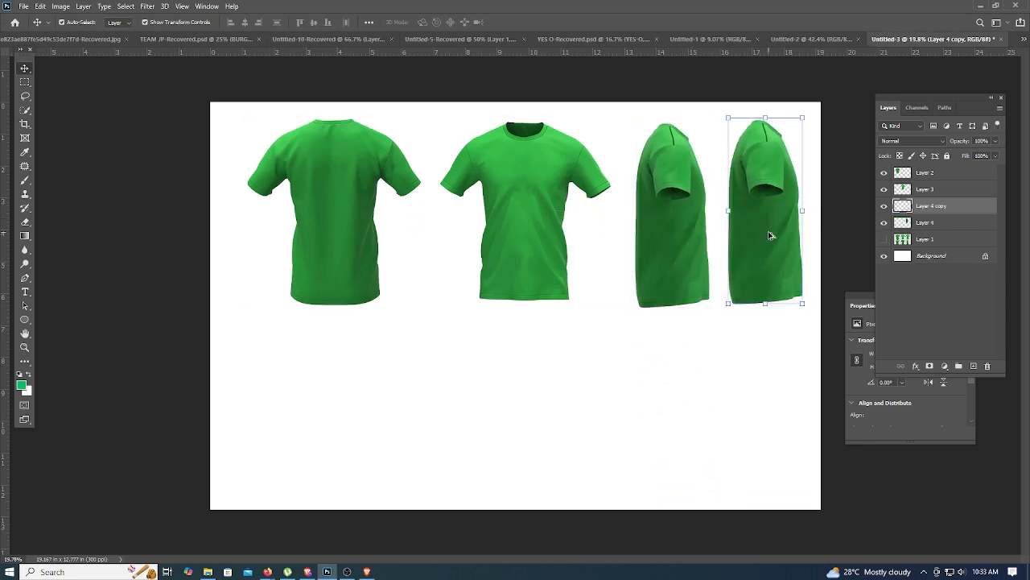
left_click(60, 6)
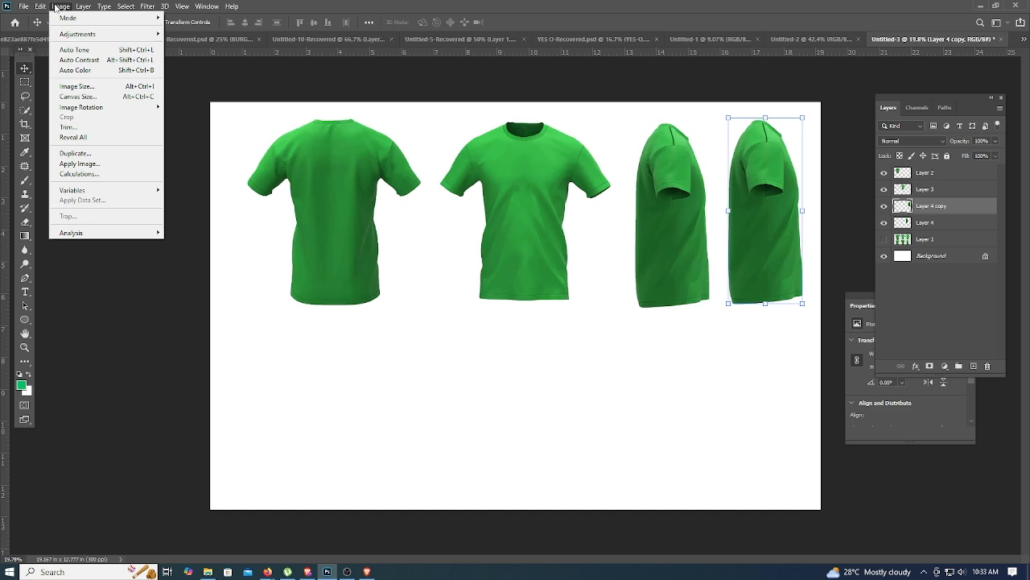
left_click(56, 7)
left_click(39, 6)
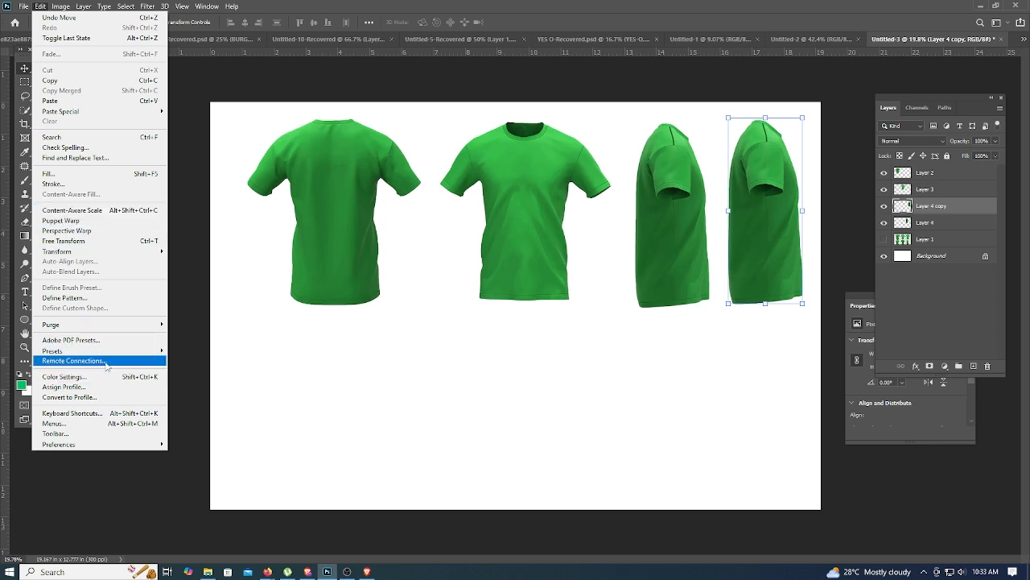
mouse_move(70, 10)
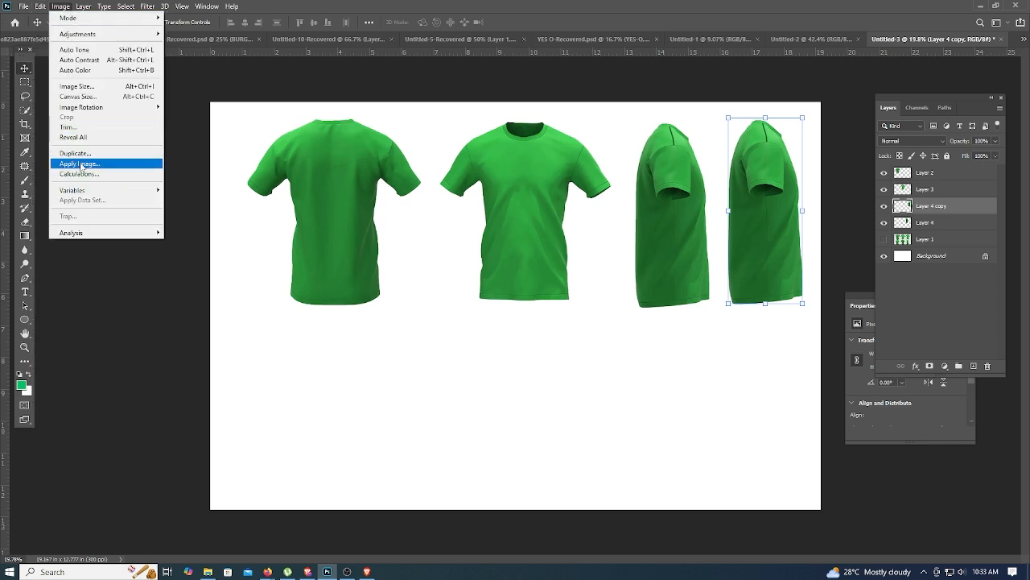
left_click(60, 6)
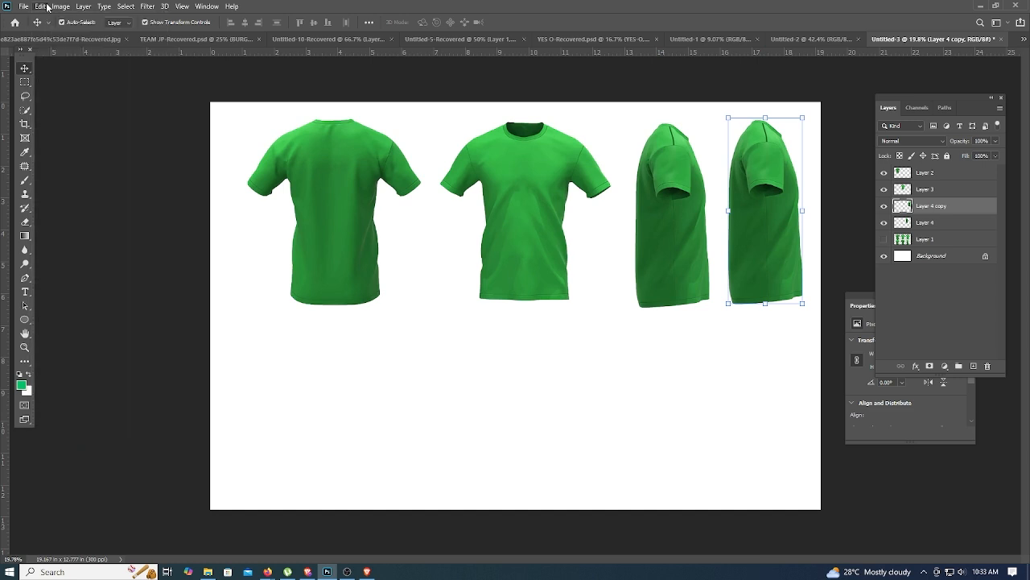
left_click(45, 6)
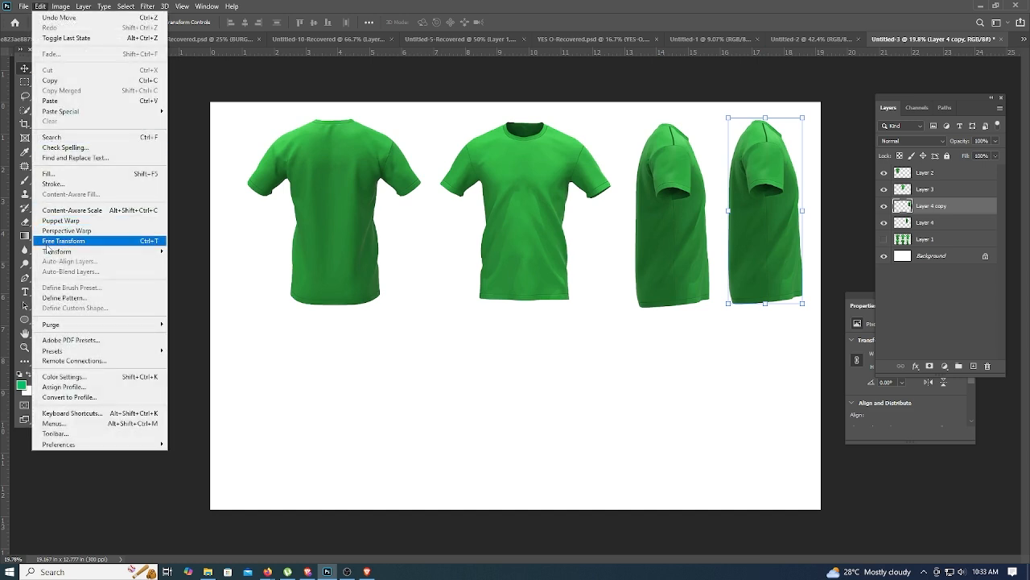
mouse_move(51, 252)
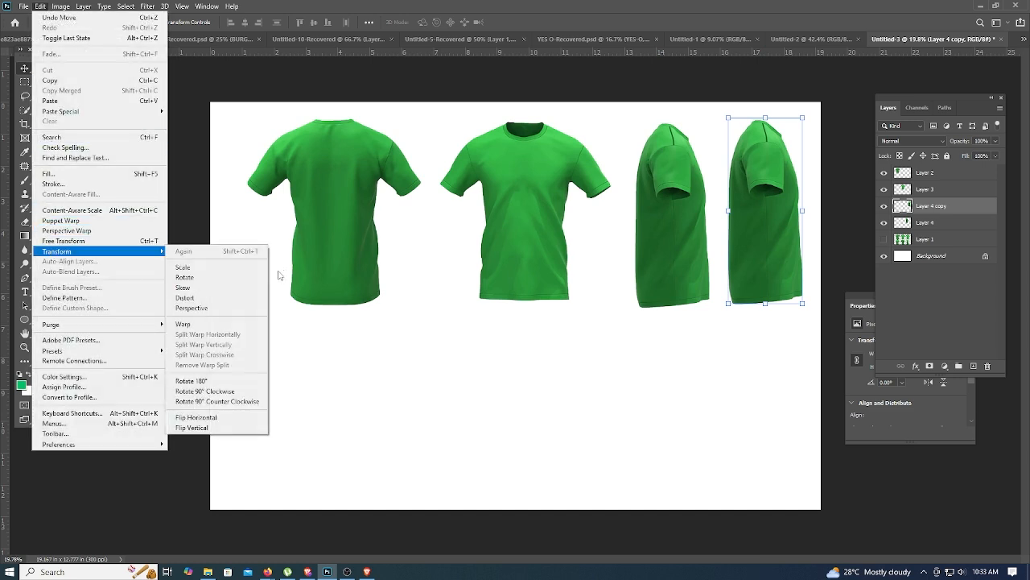
left_click(238, 402)
key("ctrl+z")
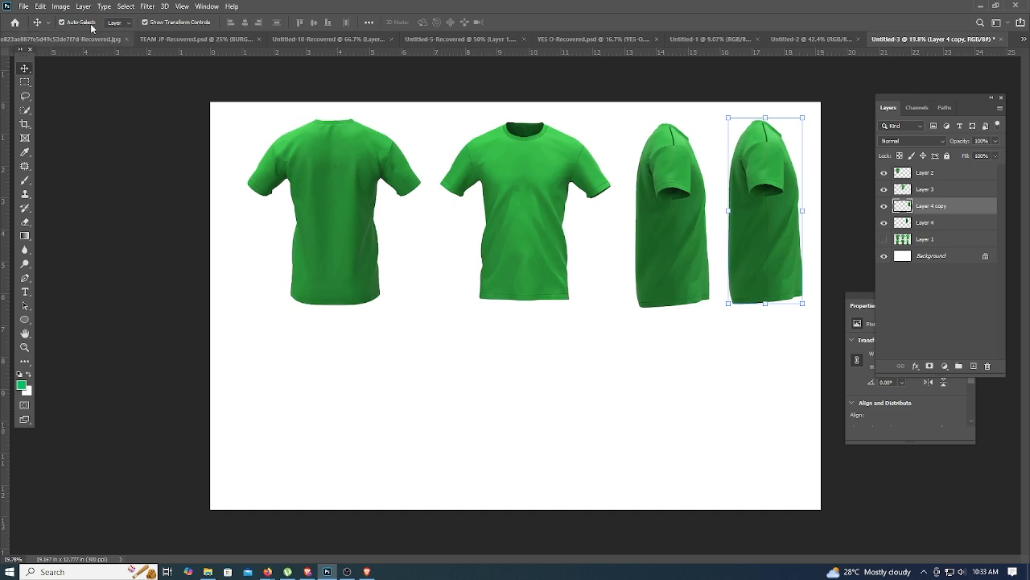
Step: Flip the duplicated side-view shirt horizontally so that it mirrors the original side view
left_click(39, 6)
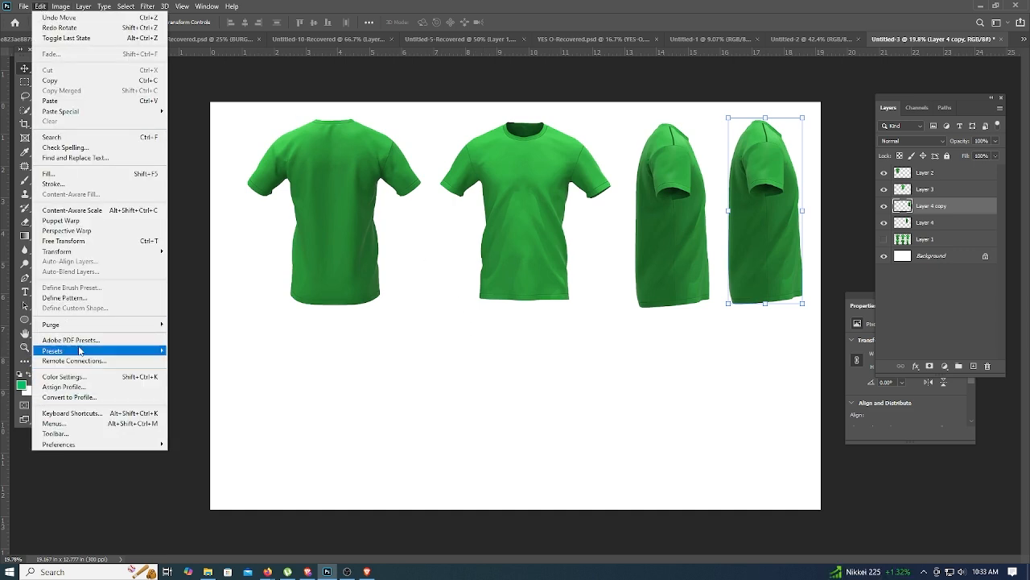
mouse_move(81, 254)
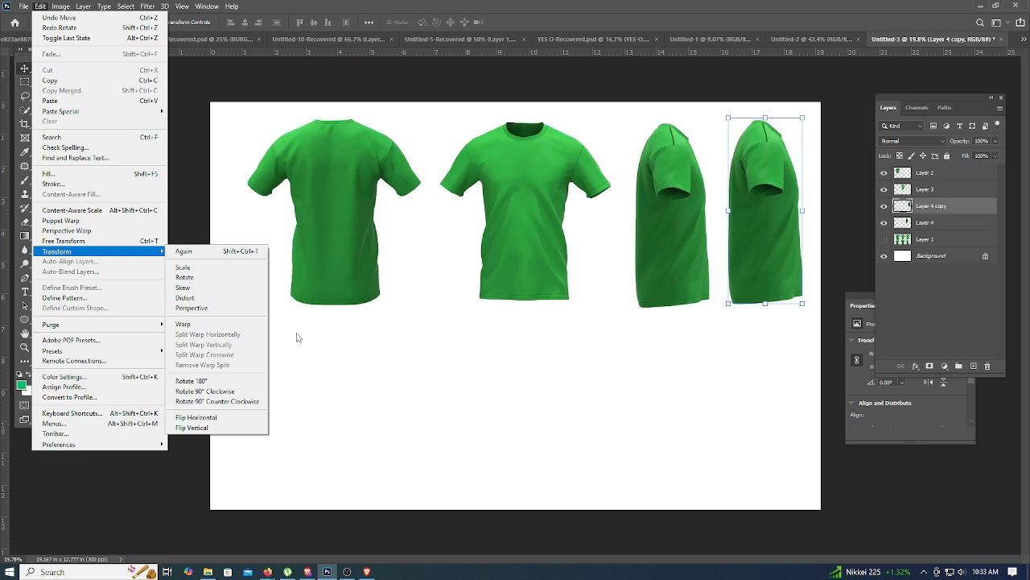
left_click(238, 416)
left_click(713, 317)
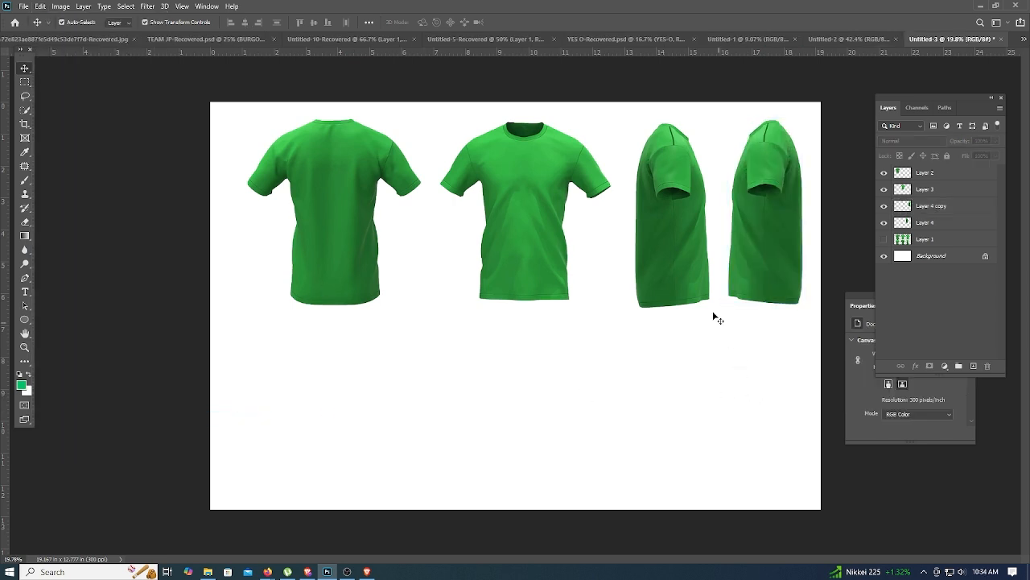
Step: Select all four shirt views together and move them down to the vertical middle of the canvas
left_click_drag(814, 209, 351, 243)
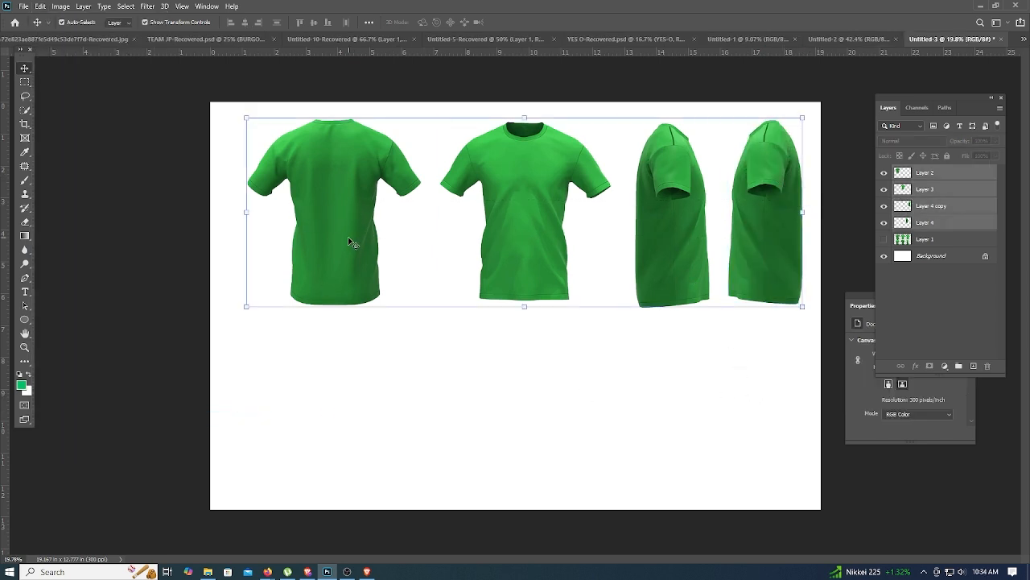
left_click_drag(494, 242, 471, 316)
left_click(797, 406)
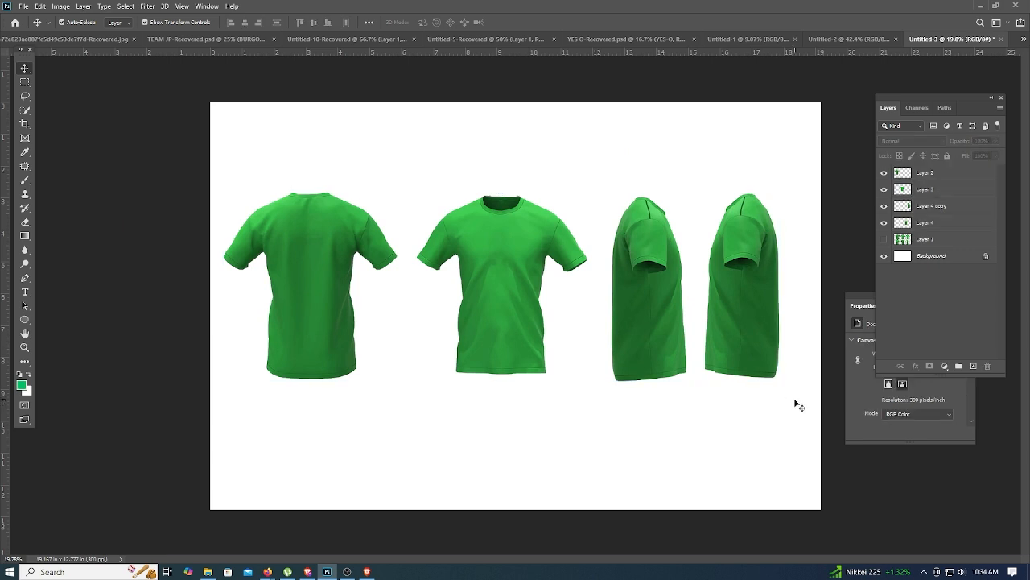
left_click(747, 324)
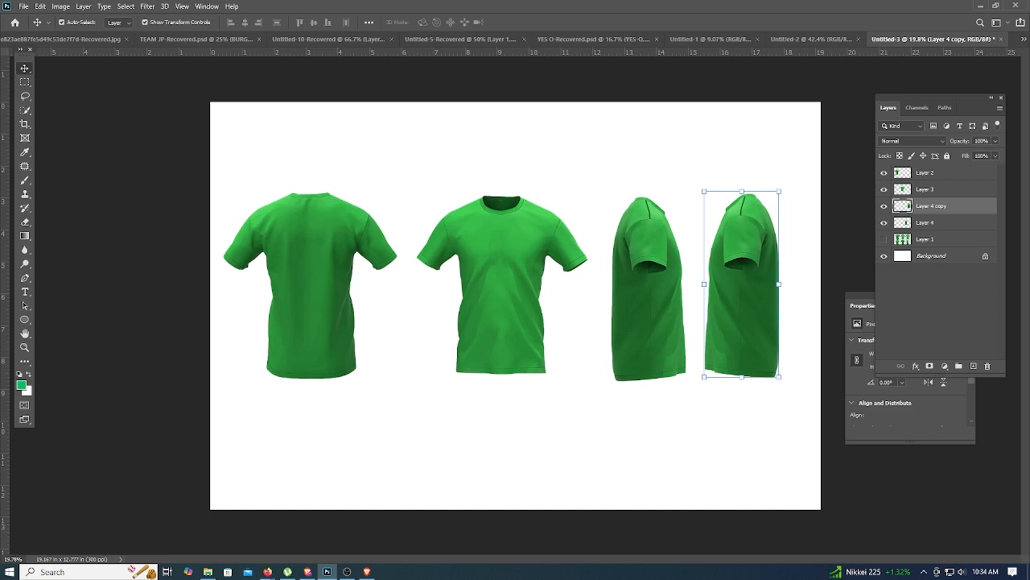
key("alt+Tab")
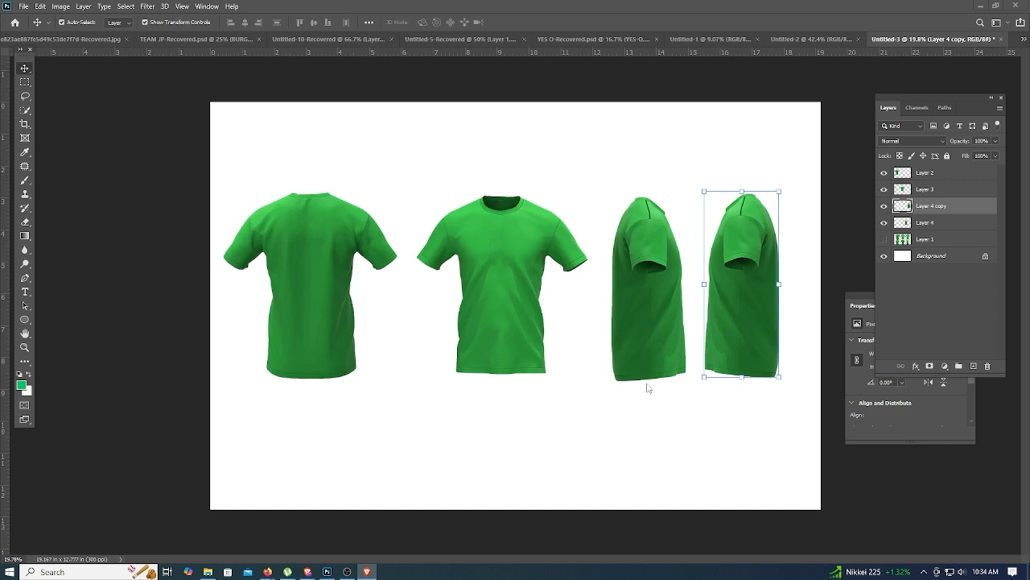
left_click(930, 485)
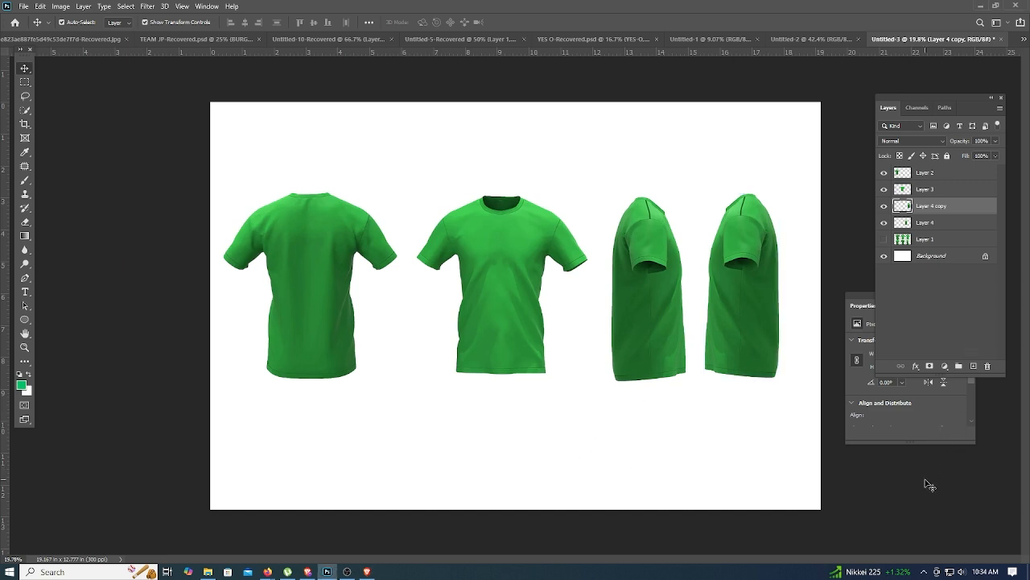
key("alt+Tab")
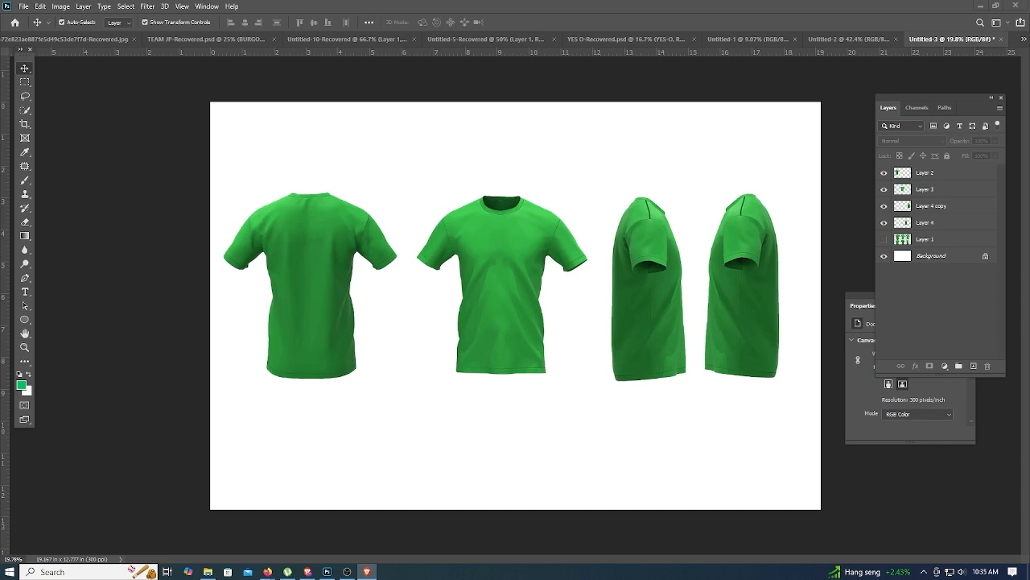
Step: Bring the Burgos Elementary School logo from Untitled-2 onto the front-view shirt and scale it down to about 33%
left_click(875, 39)
left_click_drag(581, 314, 507, 266)
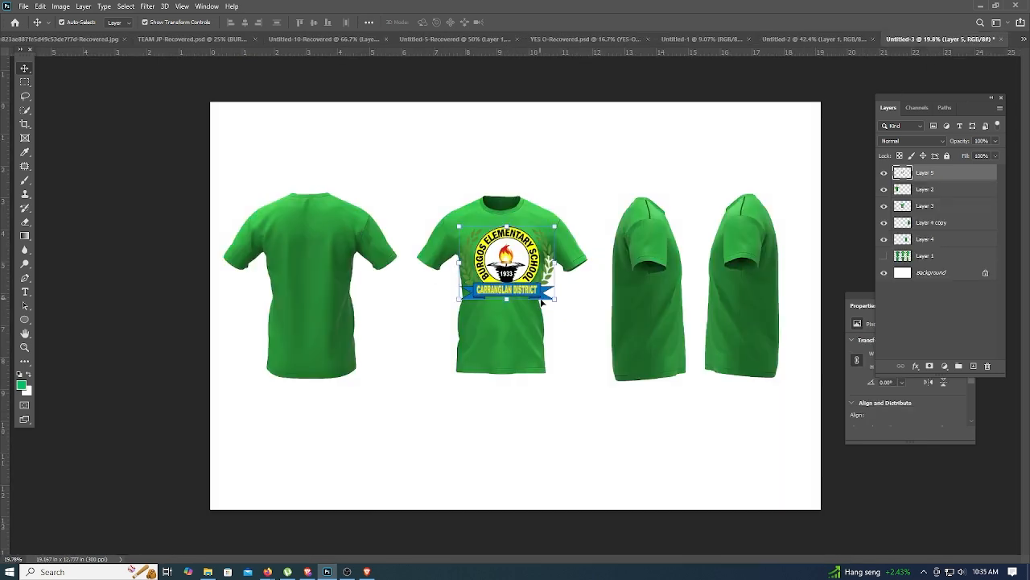
left_click_drag(557, 299, 509, 231)
scroll(509, 231, "up", 5)
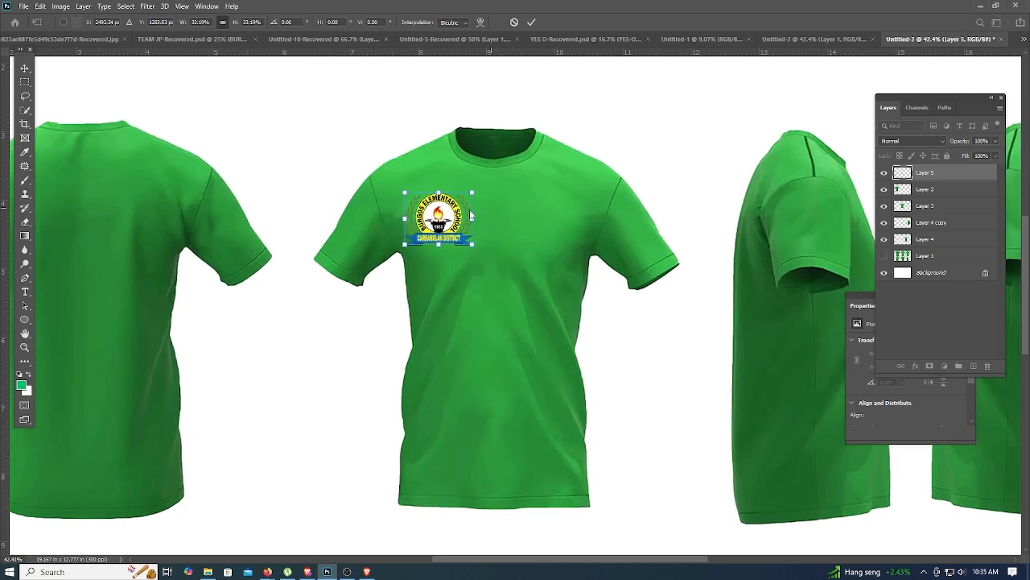
left_click(531, 22)
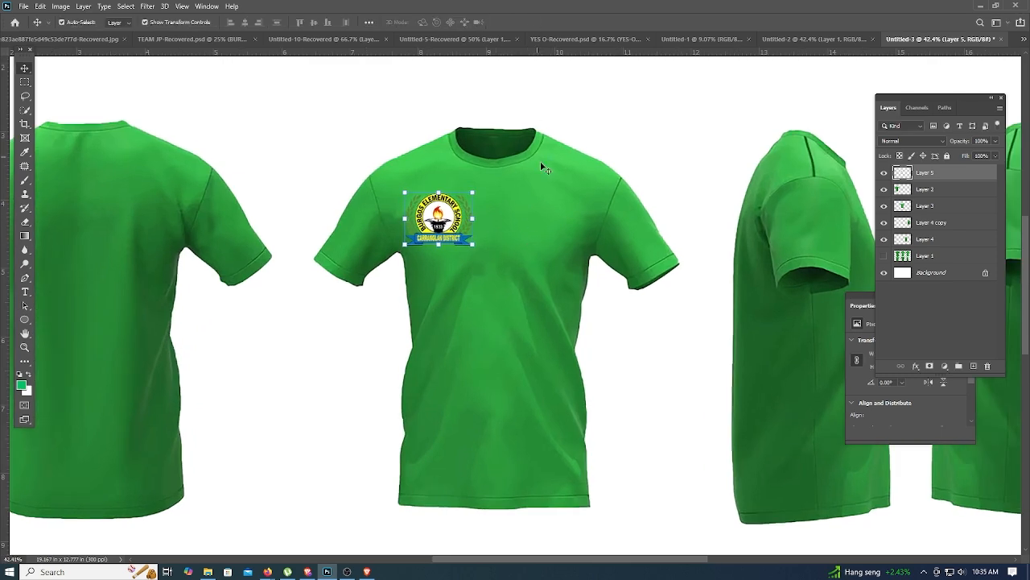
Step: Move the logo to the wearer's left chest on the front-view shirt and scale it down to about 73%
left_click_drag(453, 227, 523, 240)
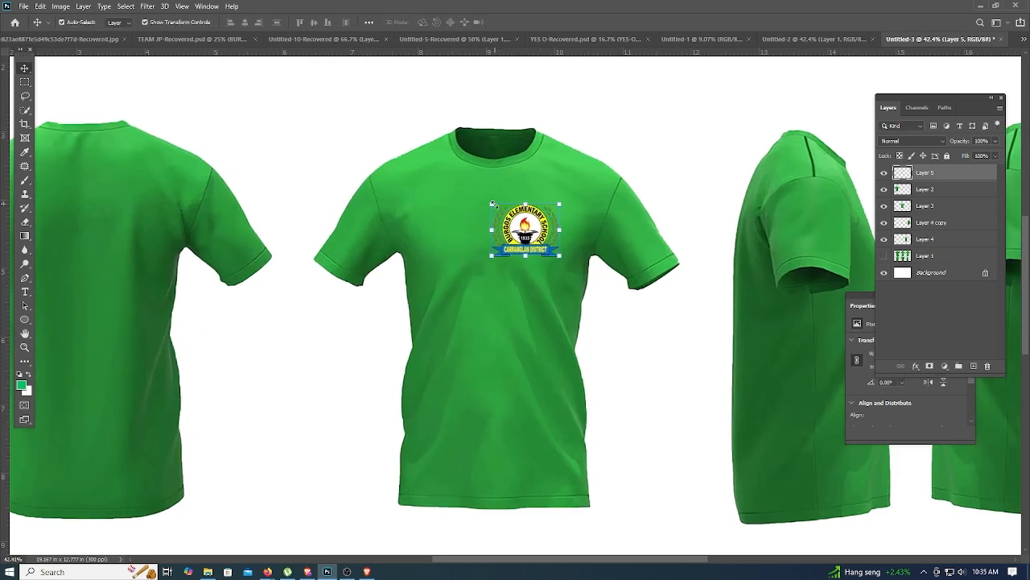
left_click_drag(494, 204, 543, 237)
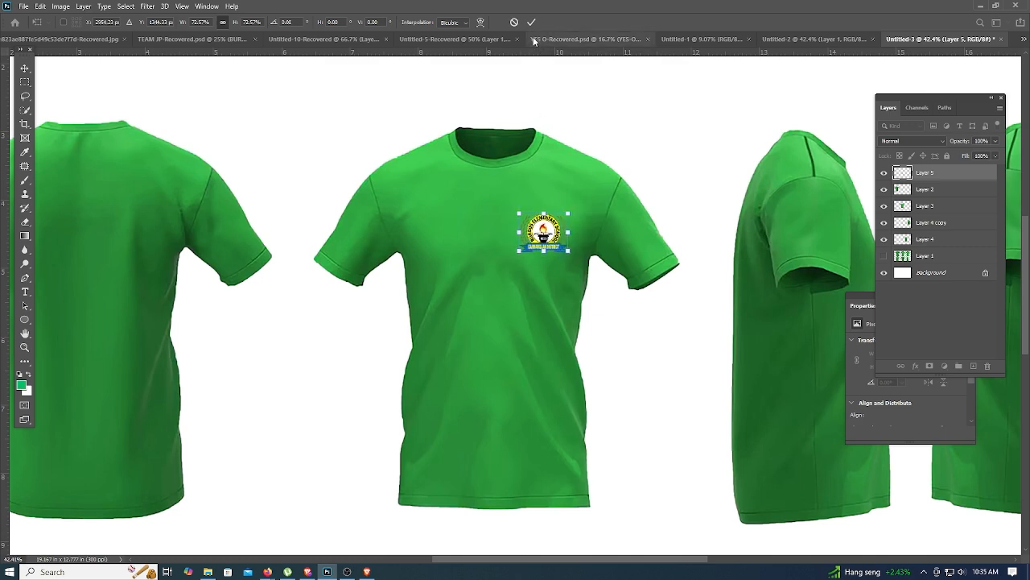
Step: Add a white (ffffff) outside Stroke of 4 px to the logo layer, Layer 5
double_click(981, 177)
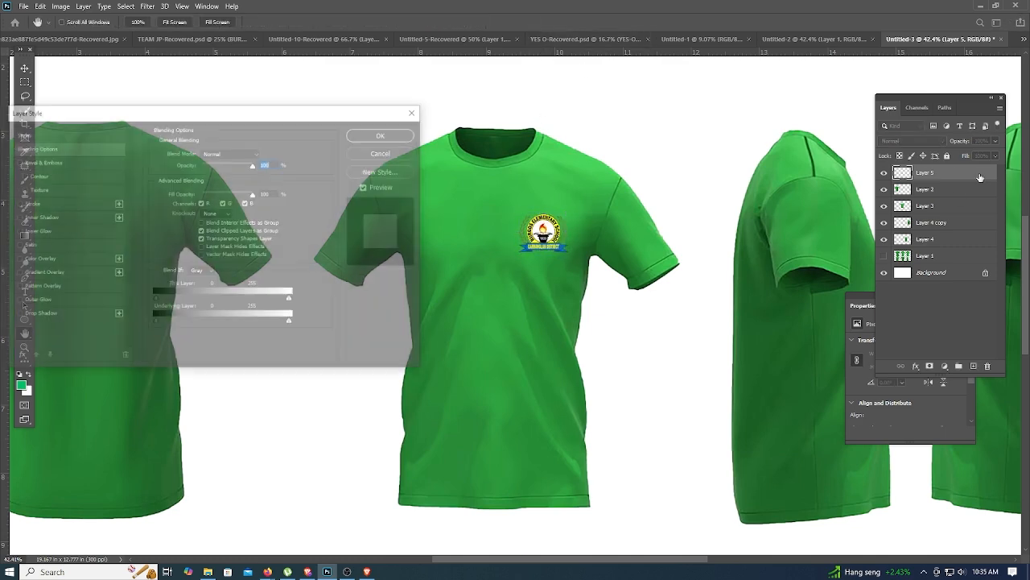
left_click(69, 205)
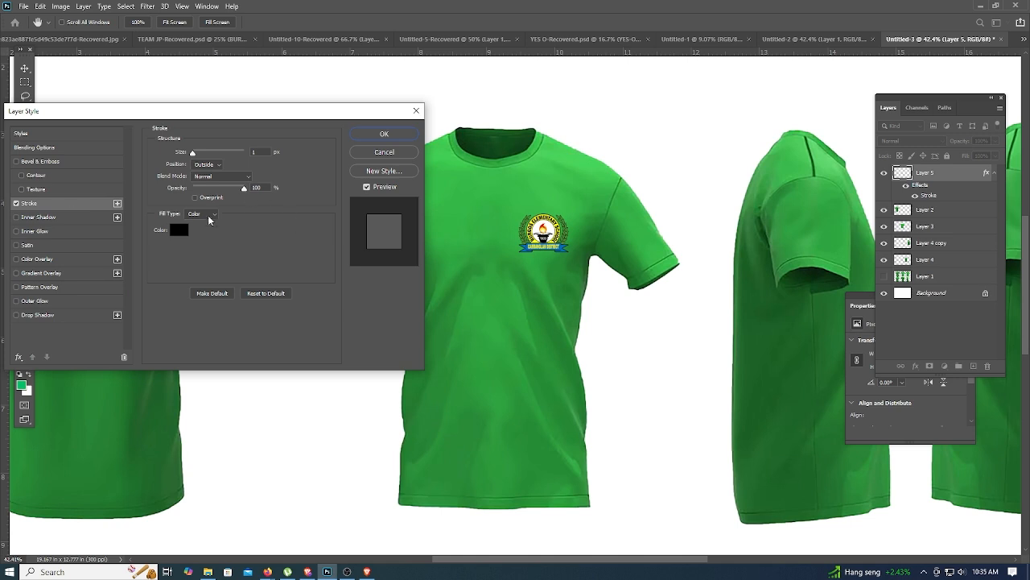
left_click(211, 220)
left_click_drag(152, 172, 66, 113)
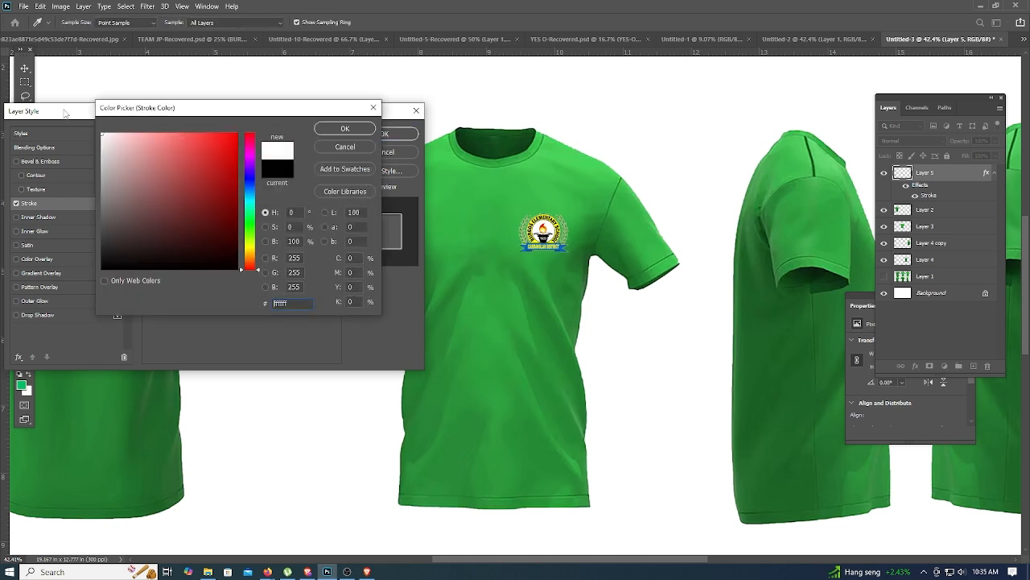
left_click(346, 130)
key("Tab")
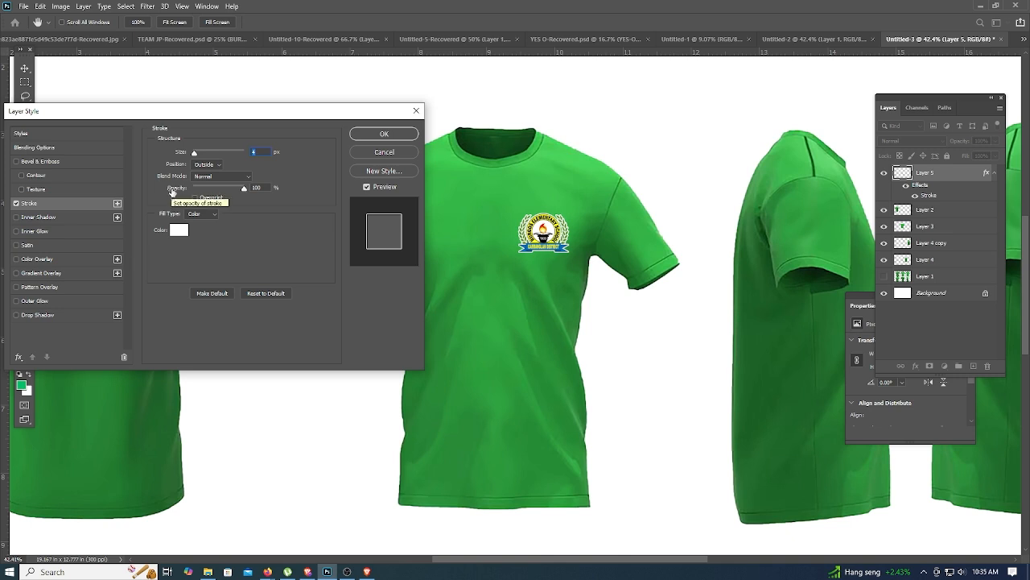
left_click(403, 136)
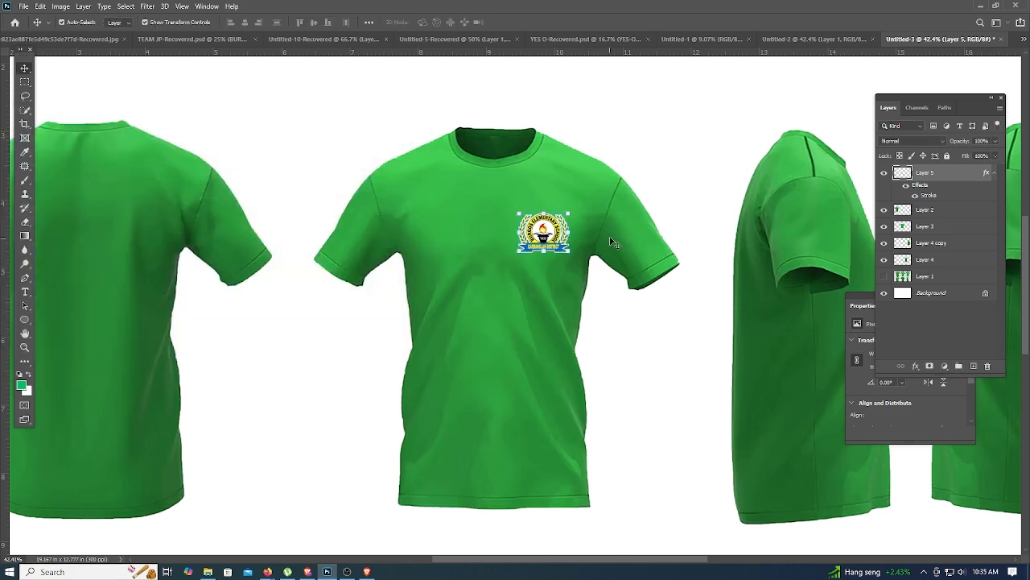
Step: Nudge the logo up slightly on the front-view shirt's chest
left_click(679, 195)
left_click(550, 238)
key("Up")
key("Up")
key("Up")
key("Up")
key("Up")
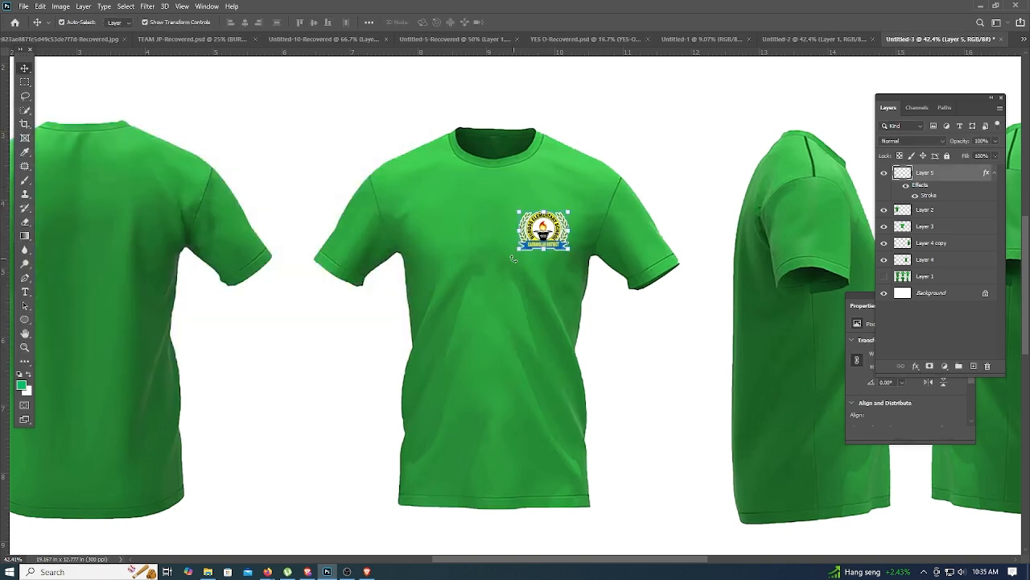
left_click(672, 201)
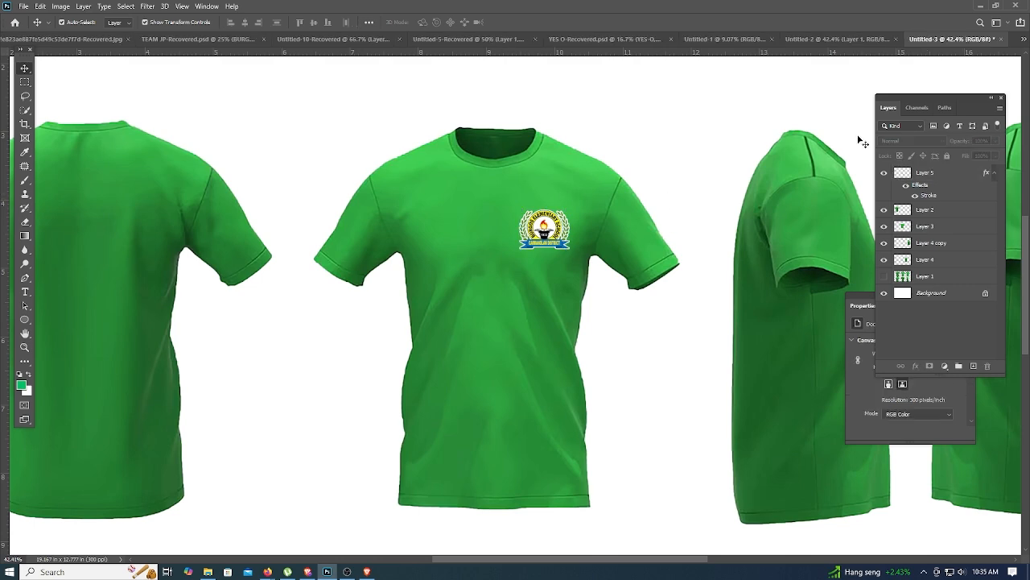
Step: Following the shirt design in Untitled-1, add black vertical text "SPTA" in Clarendon Blk BT on a new layer over the front-view shirt
left_click(728, 37)
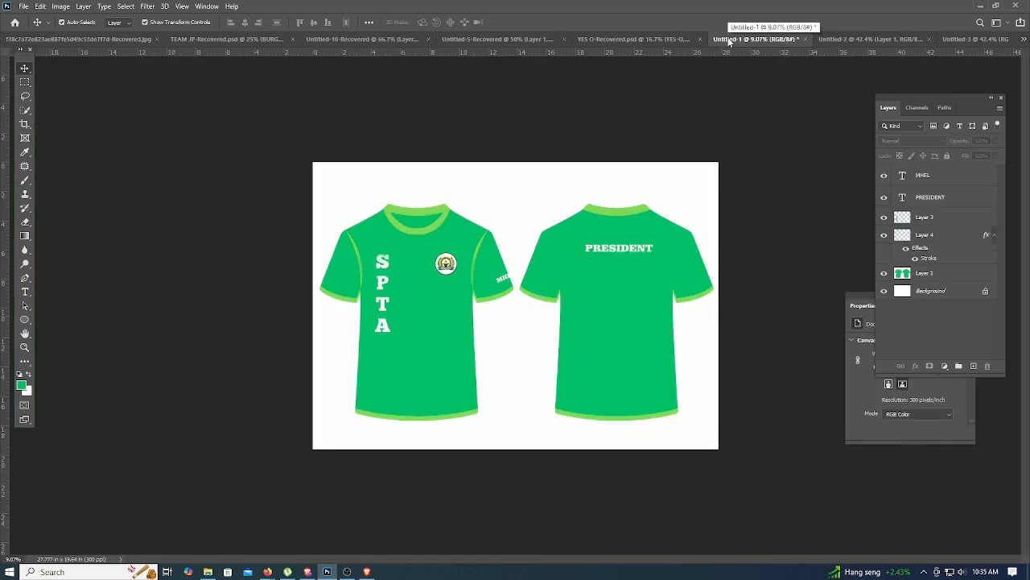
left_click(976, 41)
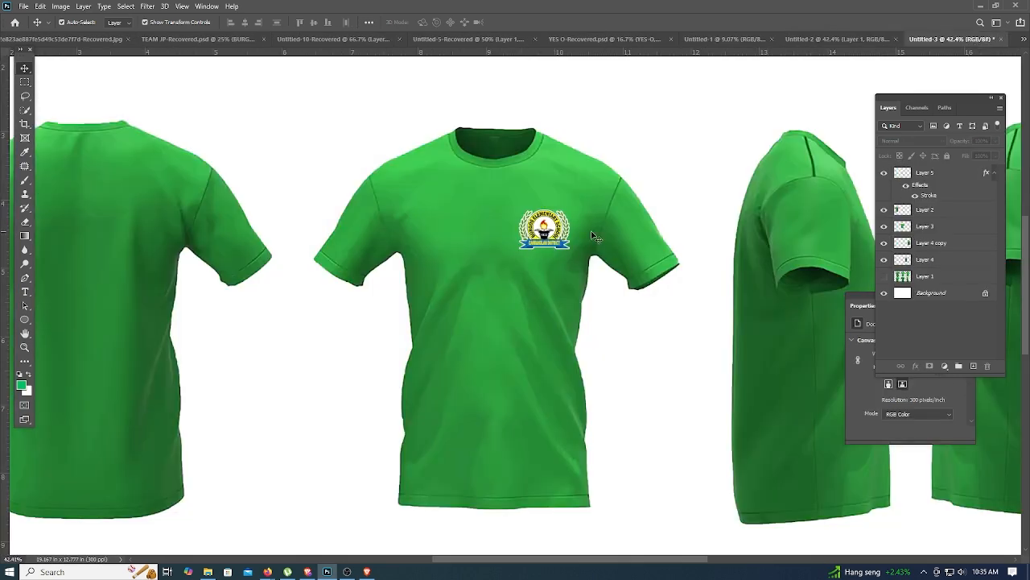
left_click(951, 179)
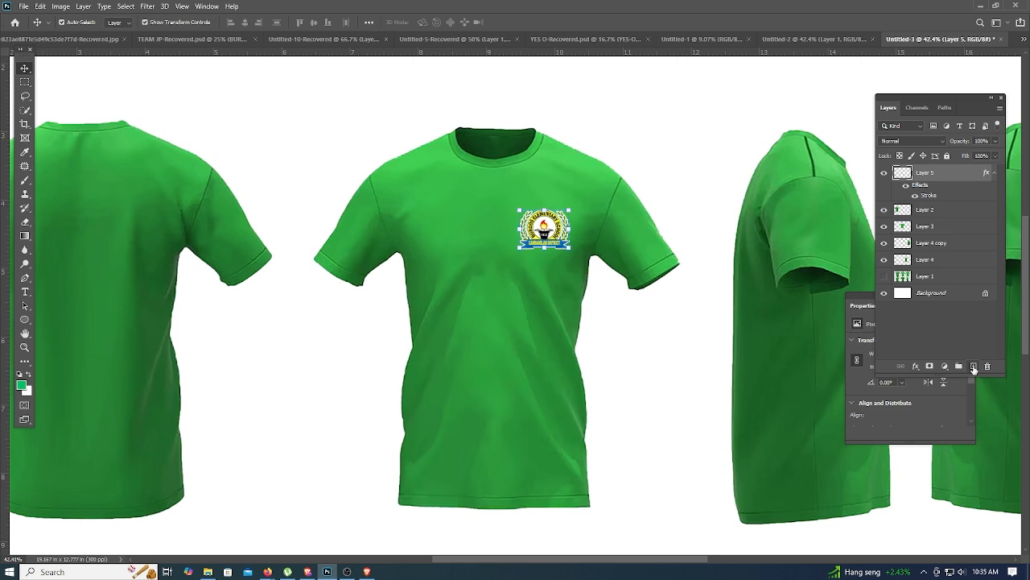
left_click(974, 365)
left_click(25, 291)
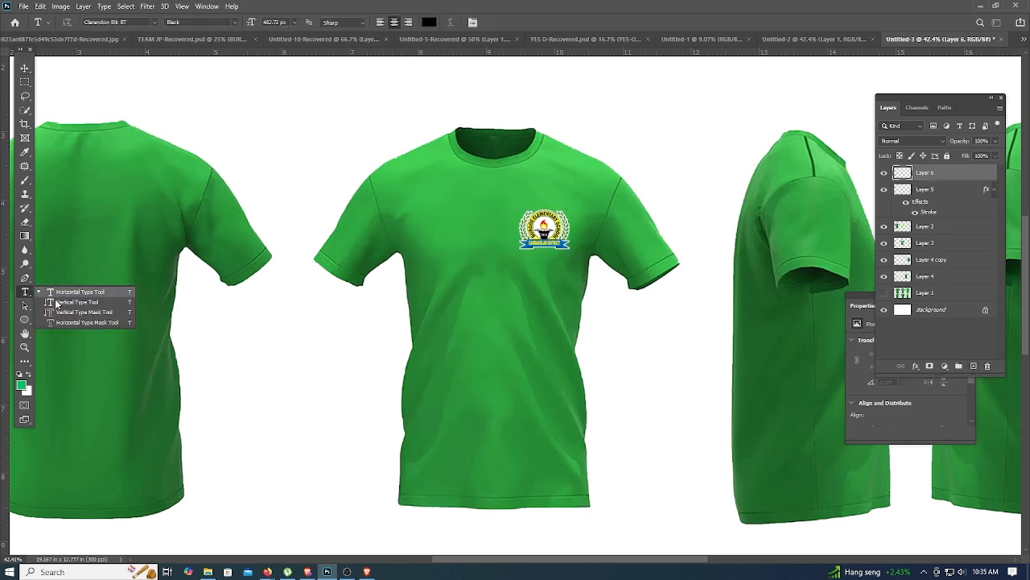
left_click(76, 302)
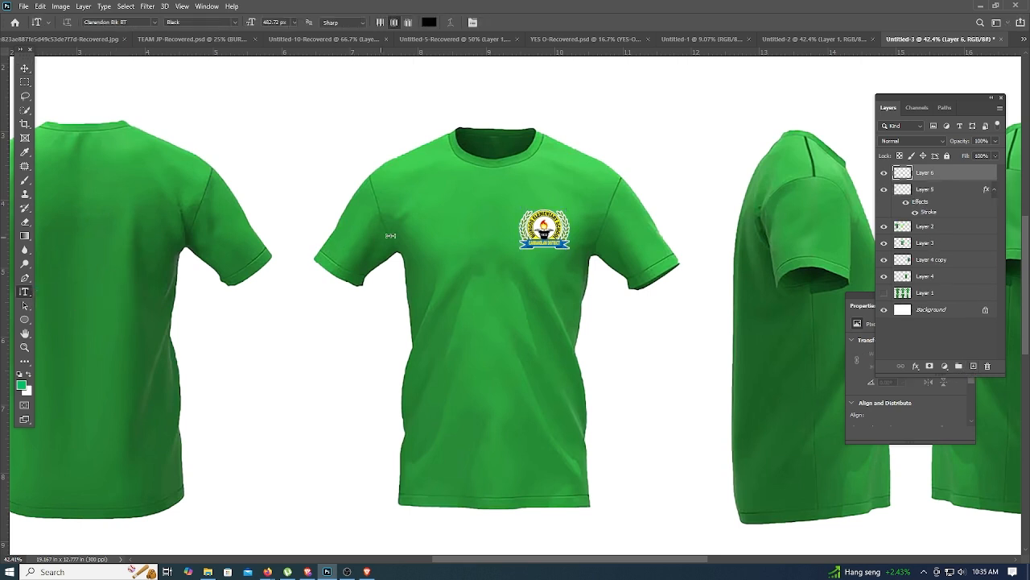
left_click(450, 218)
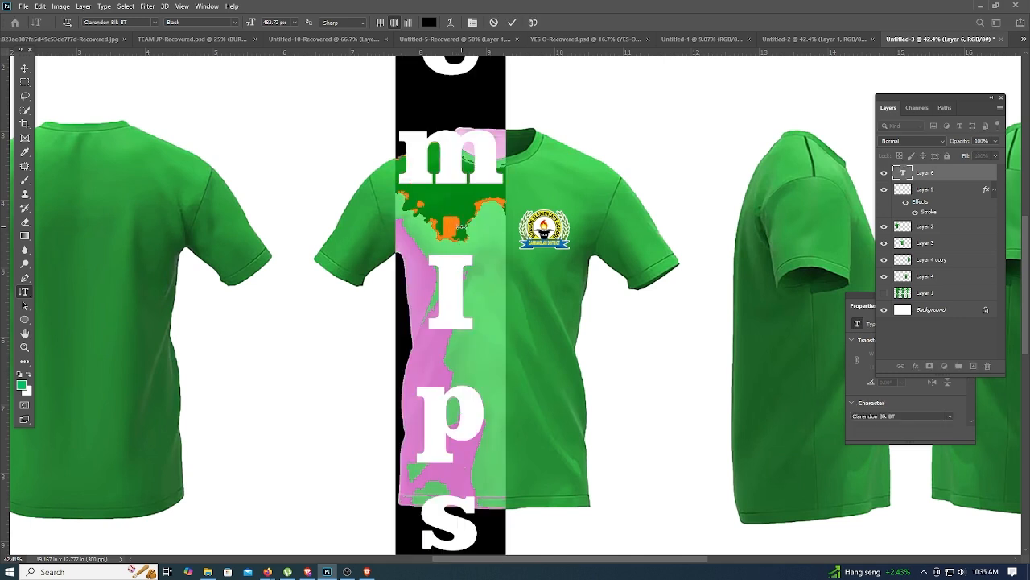
type("SPTA")
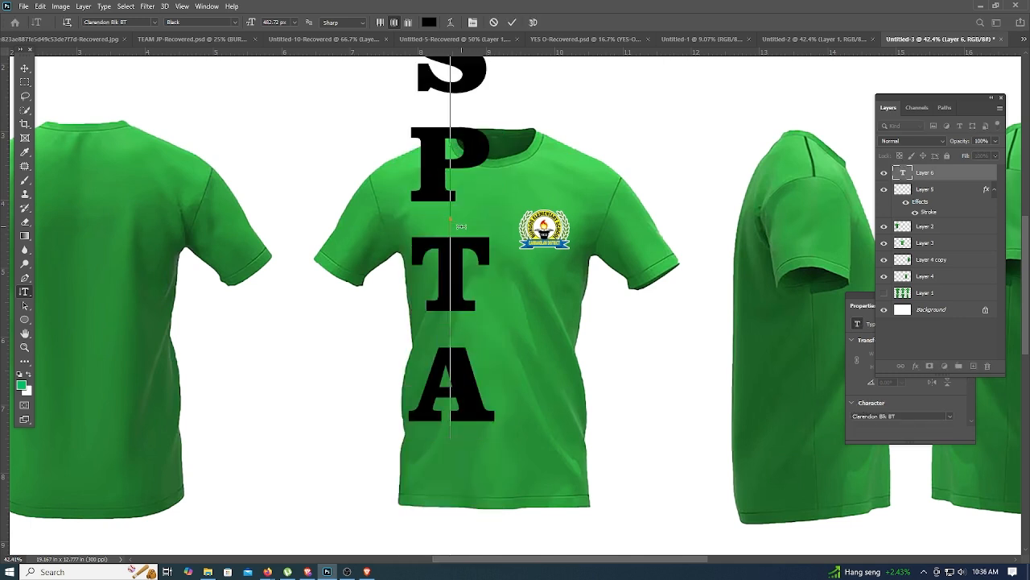
left_click(512, 21)
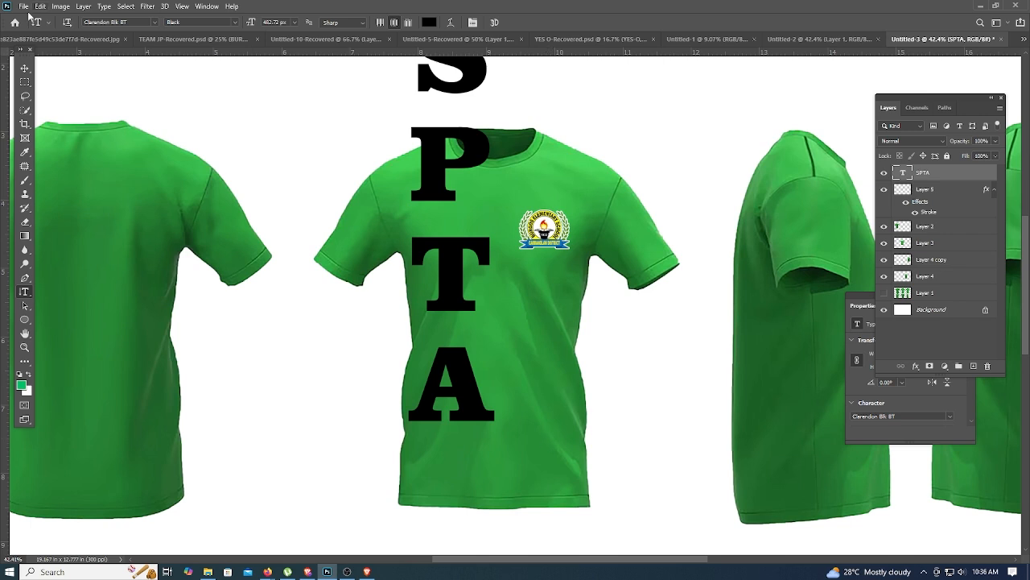
Step: Scale the SPTA text down to about 29% and place it on the wearer's right chest of the front-view shirt
left_click(25, 68)
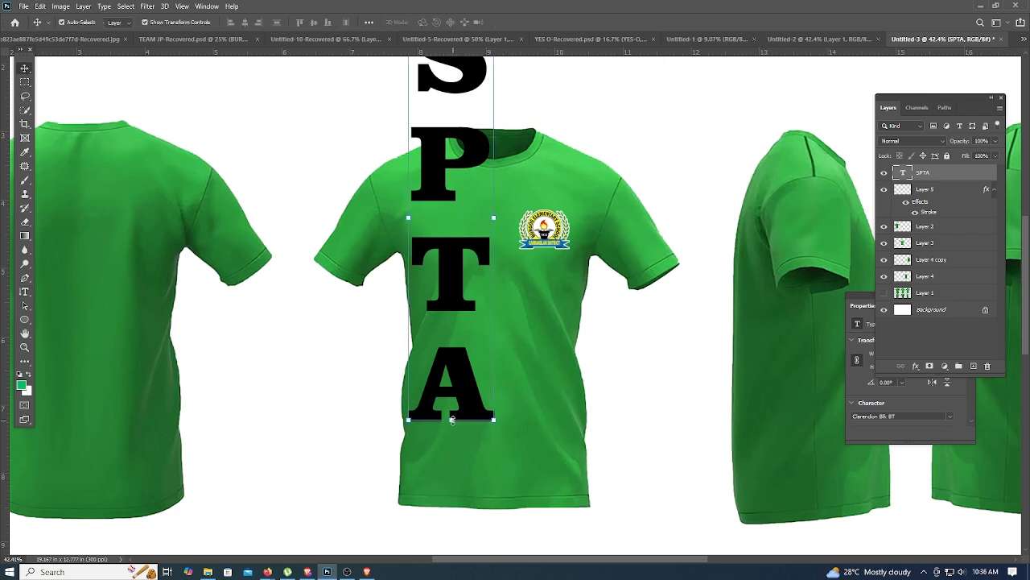
left_click_drag(452, 419, 453, 294)
left_click_drag(460, 254, 448, 290)
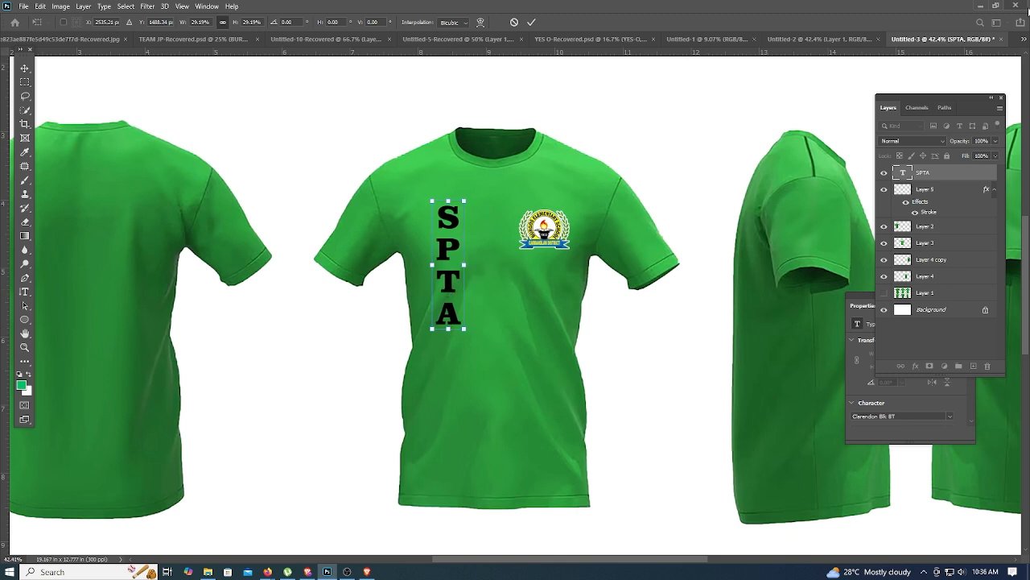
left_click(531, 22)
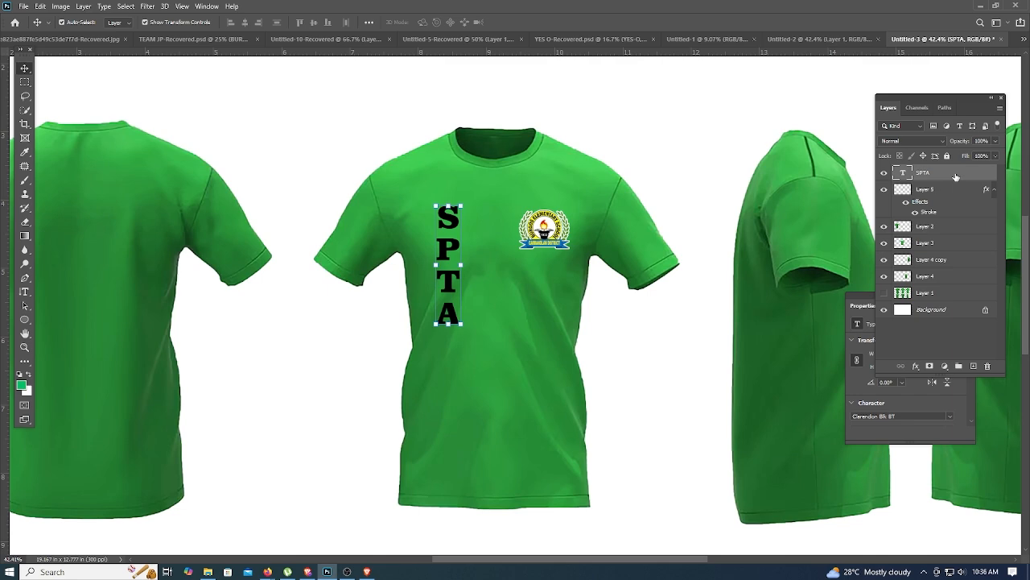
Step: Change the SPTA text color to white (ffffff)
double_click(956, 176)
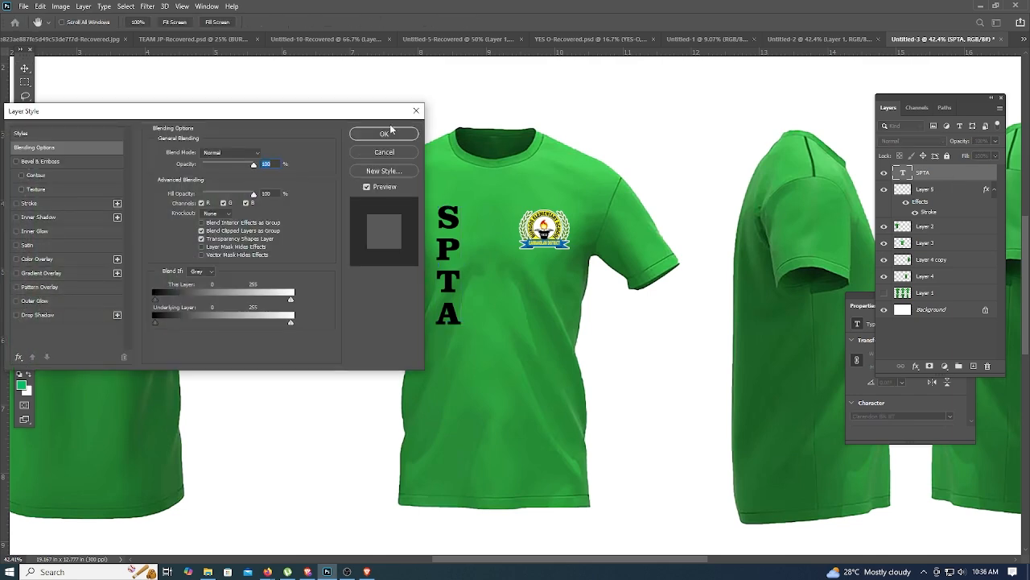
left_click(417, 110)
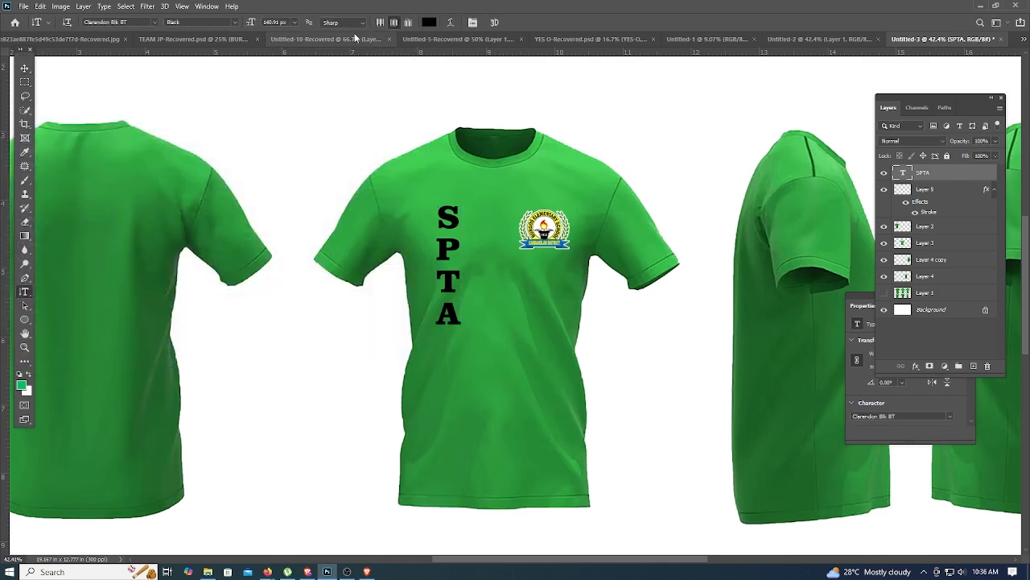
left_click(429, 22)
left_click(69, 118)
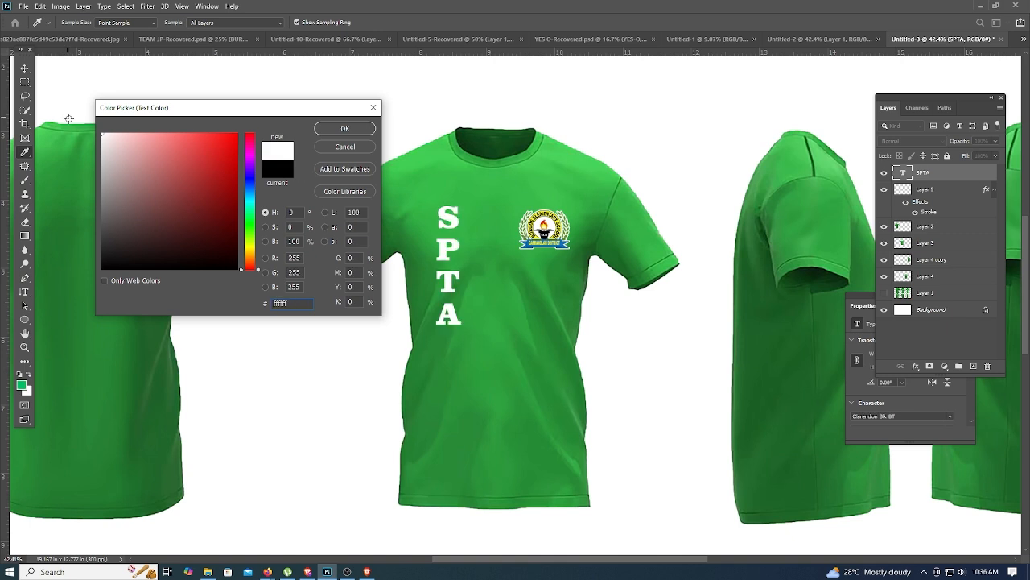
left_click(345, 129)
Step: Nudge the chest logo slightly left and up, and shift the SPTA text slightly left on the front-view shirt
key("v")
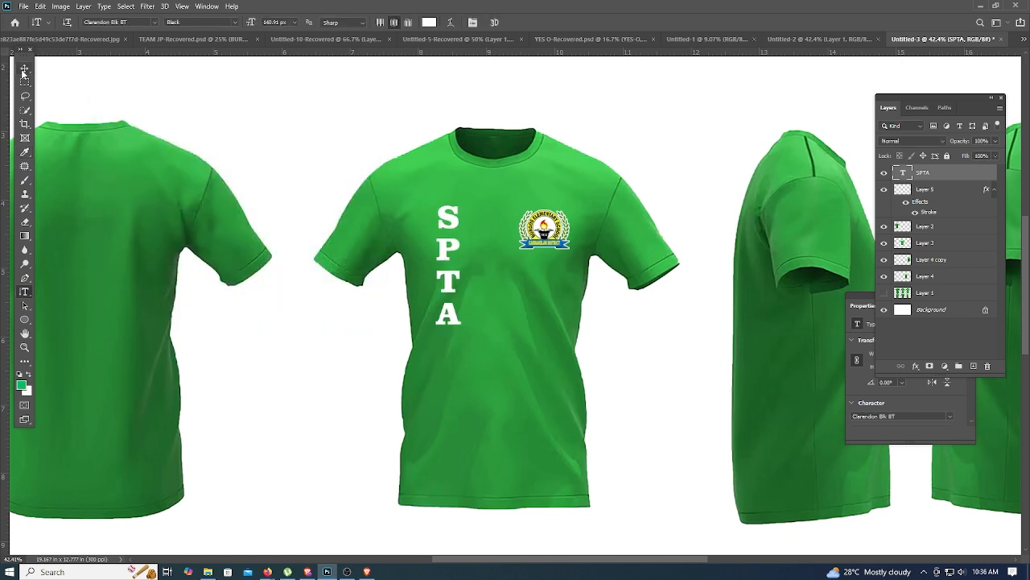
left_click(550, 221)
key("shift+Left")
key("shift+Up")
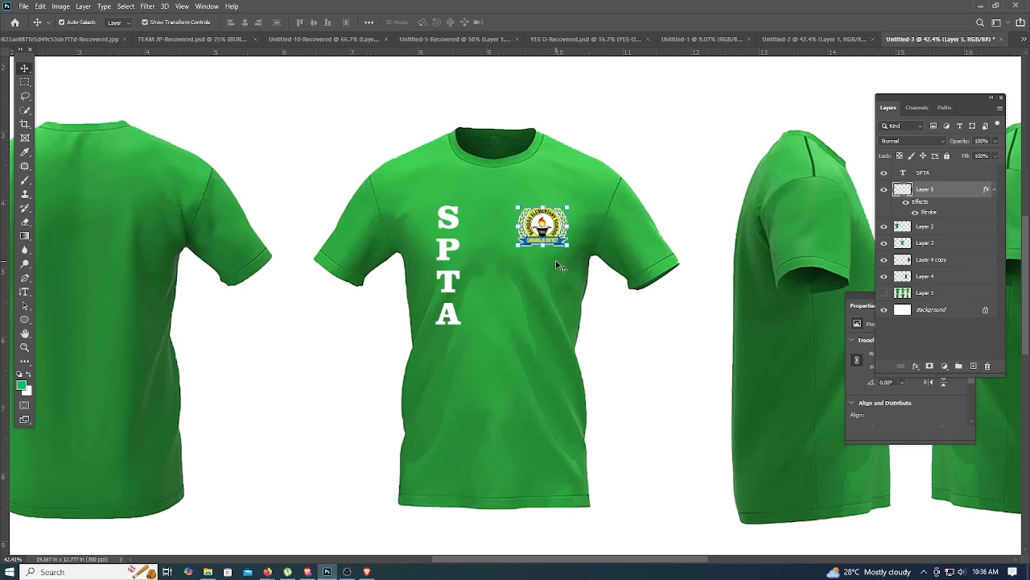
left_click(448, 251)
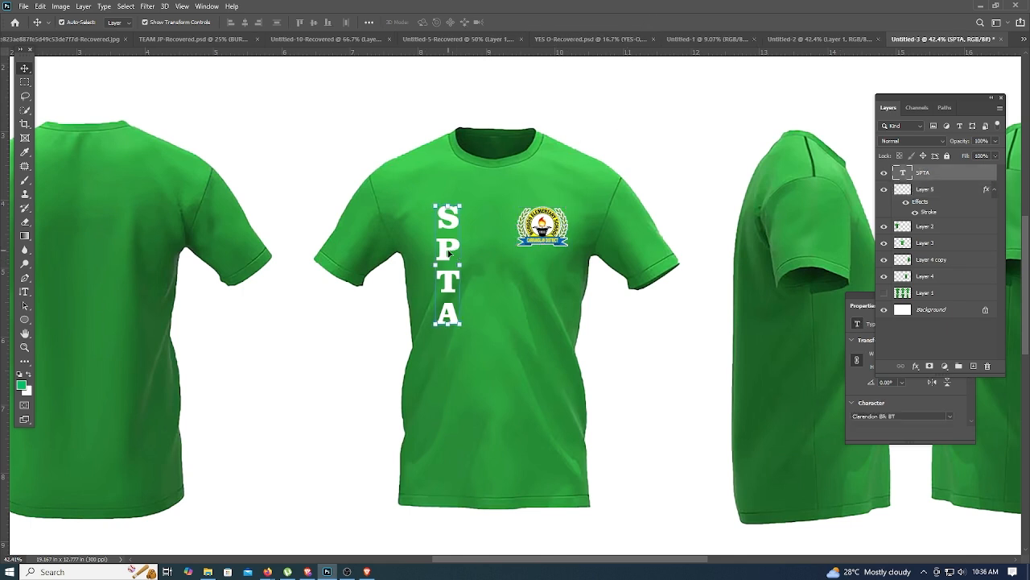
key("shift+Left")
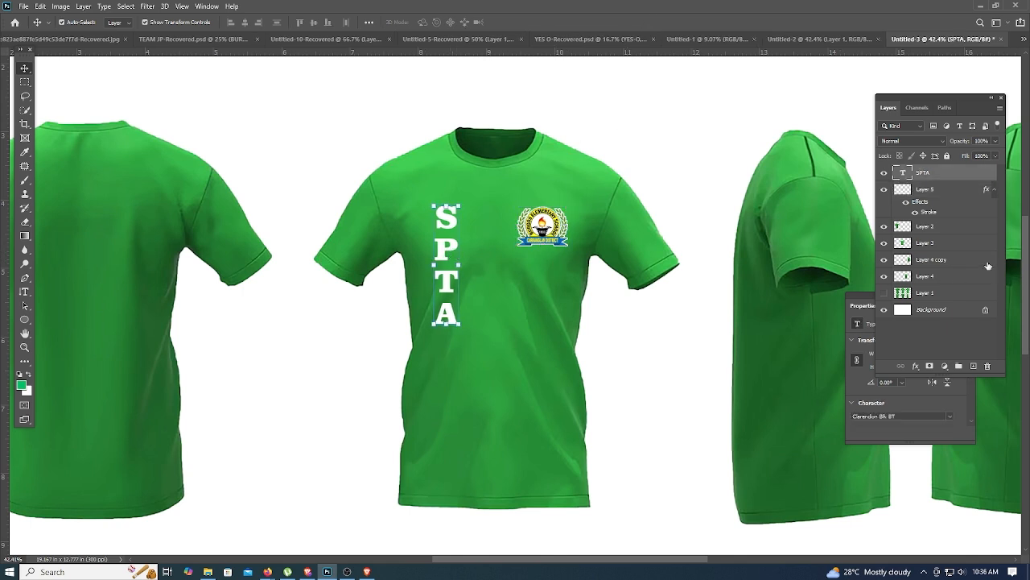
left_click(655, 199)
scroll(655, 199, "down", 1)
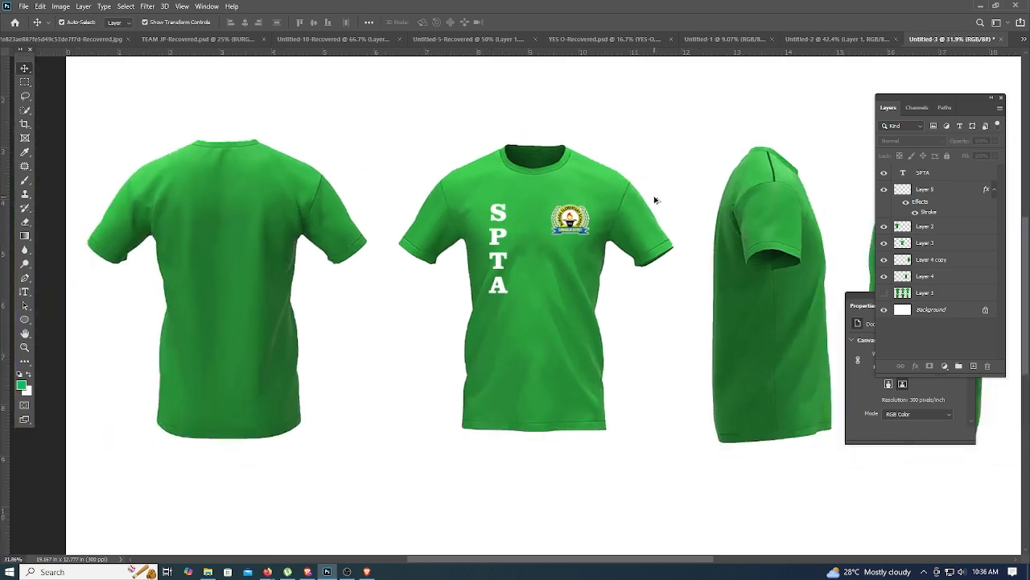
left_click(605, 206)
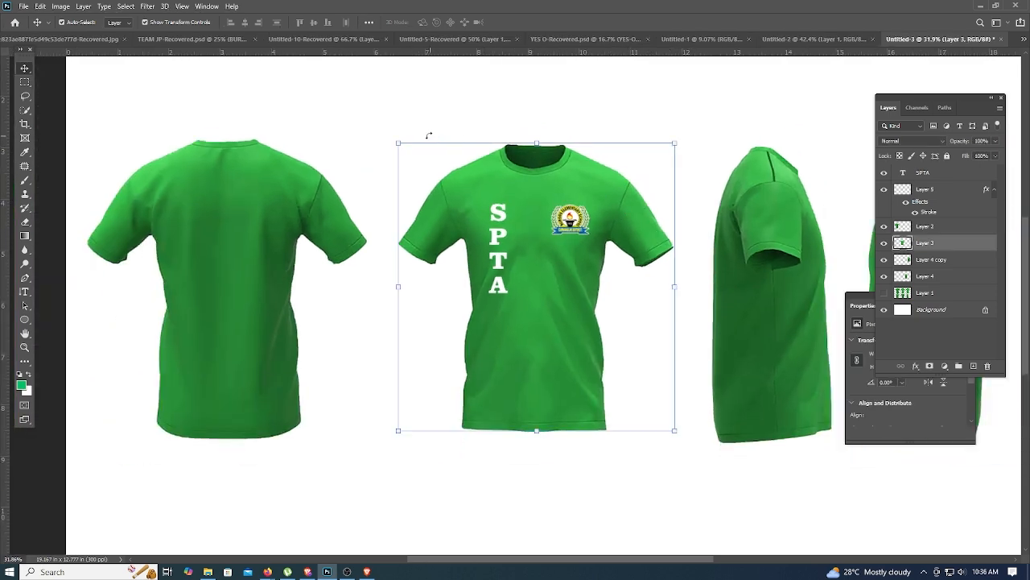
left_click(577, 77)
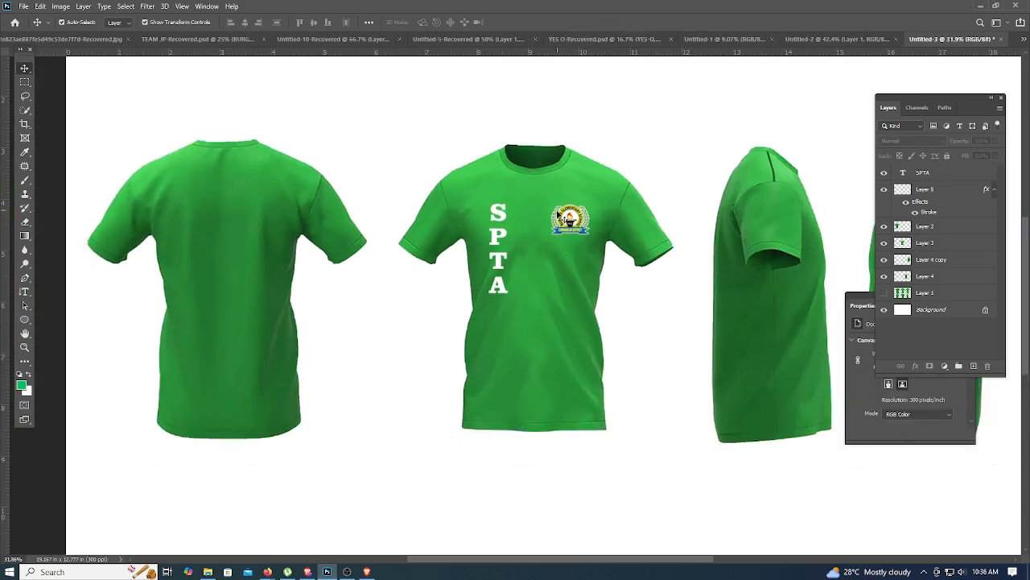
left_click(502, 261)
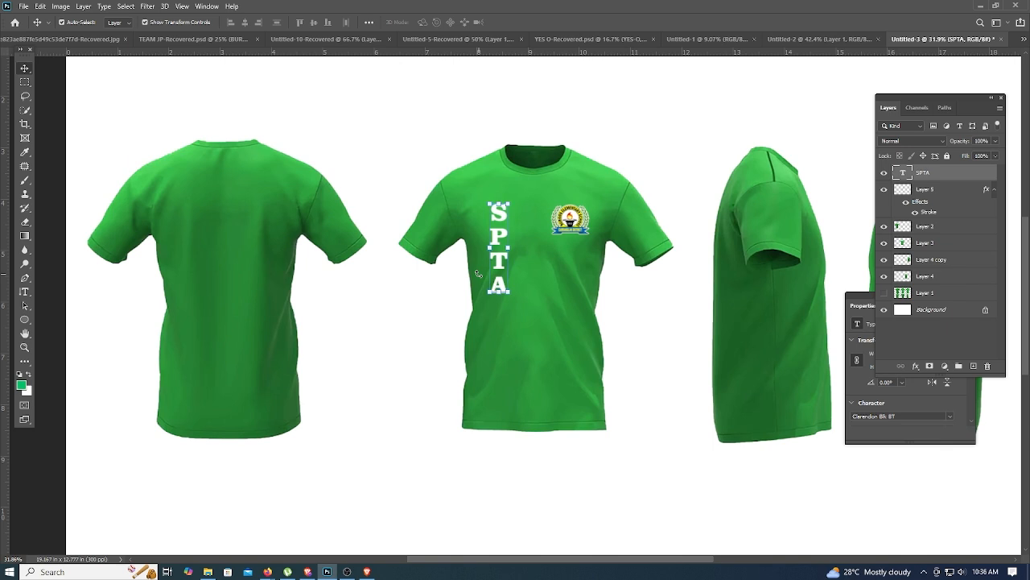
left_click(579, 331)
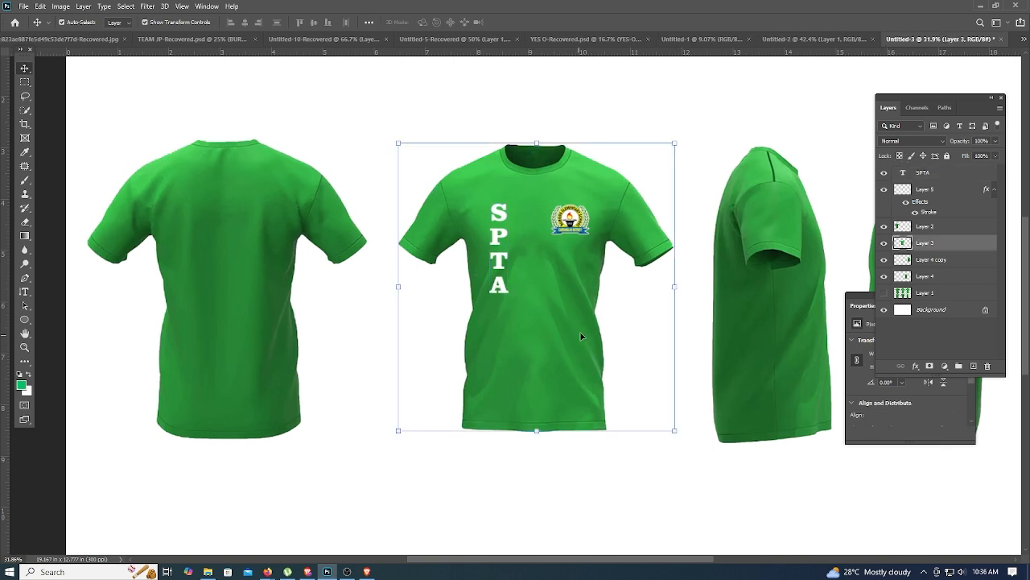
Step: On a new layer above SPTA, add white horizontal text "PRESIDENT" in Clarendon Blk BT over the back-view shirt
left_click(965, 176)
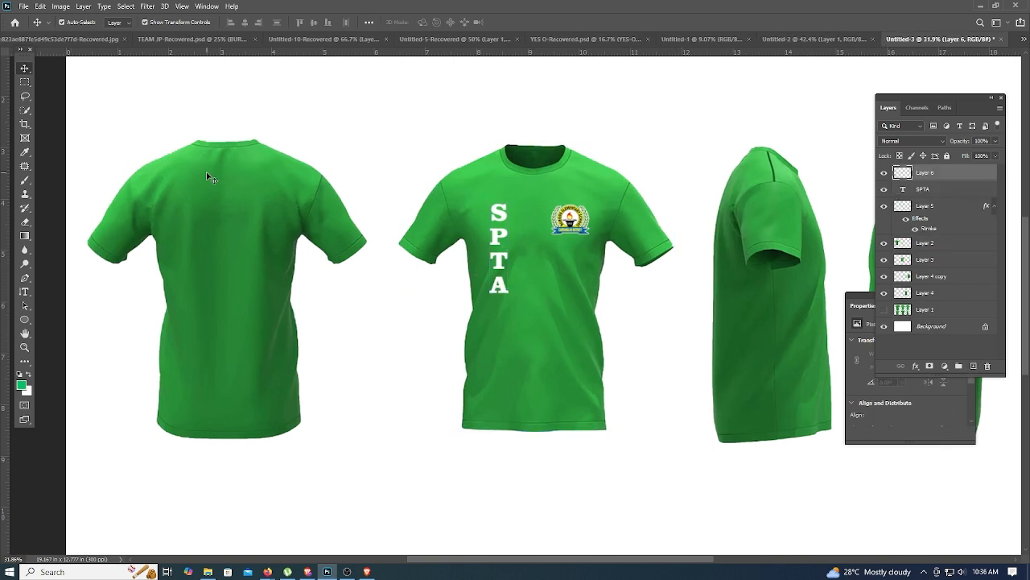
right_click(25, 291)
left_click(73, 296)
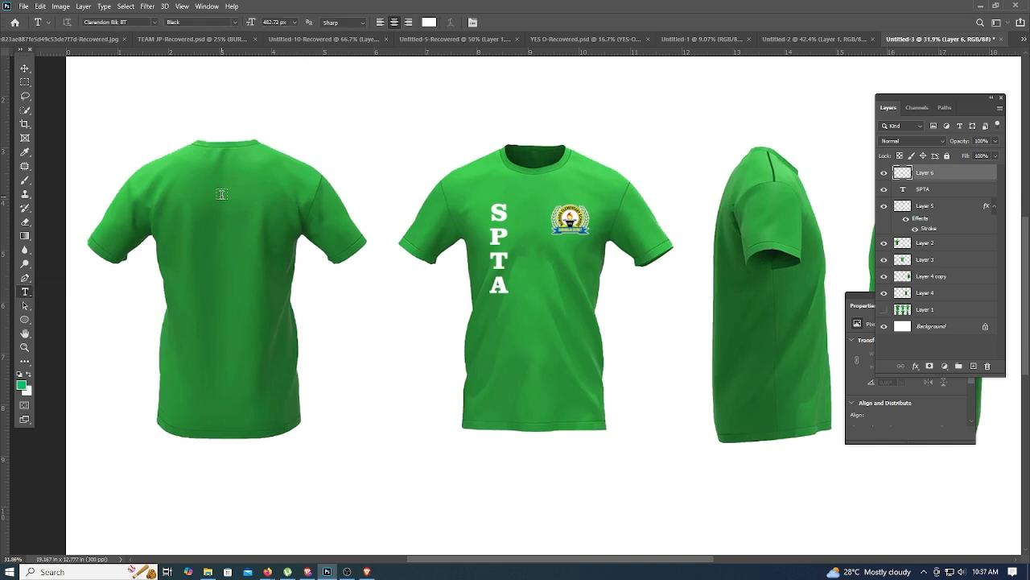
left_click(226, 194)
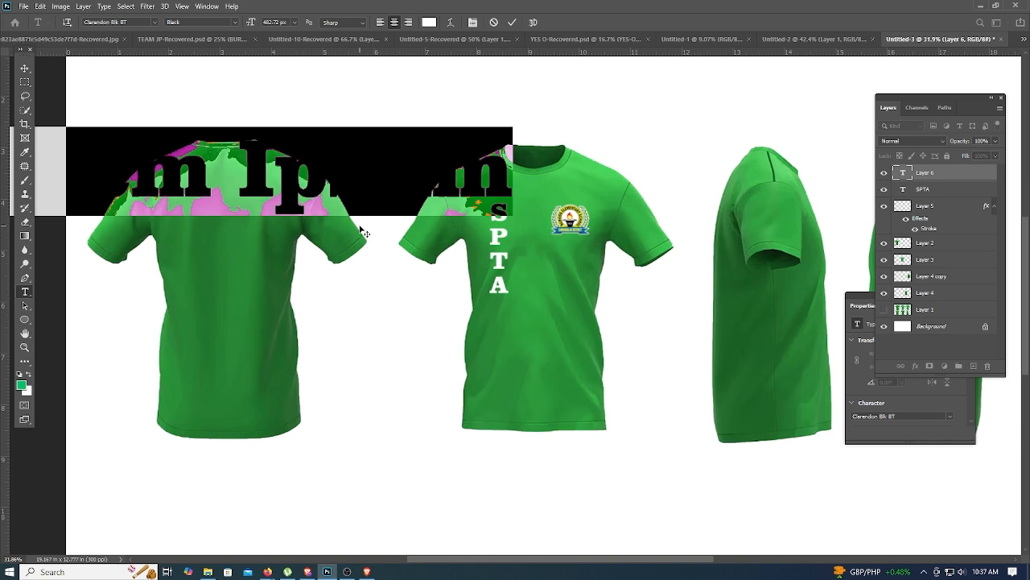
type("PRESIDENT")
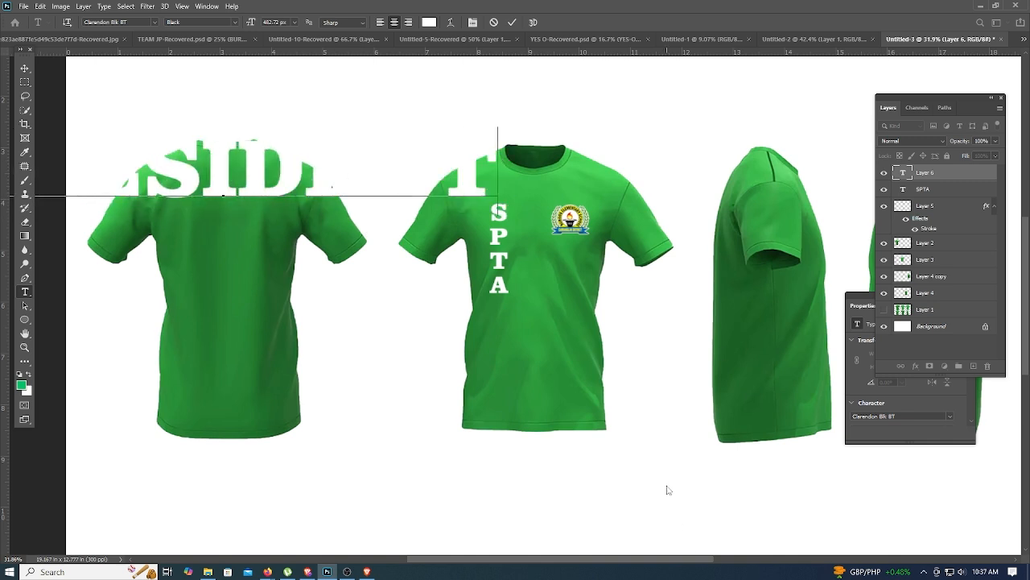
Step: Scale the PRESIDENT text down to about 16% and place it across the upper back of the back-view shirt
left_click(25, 70)
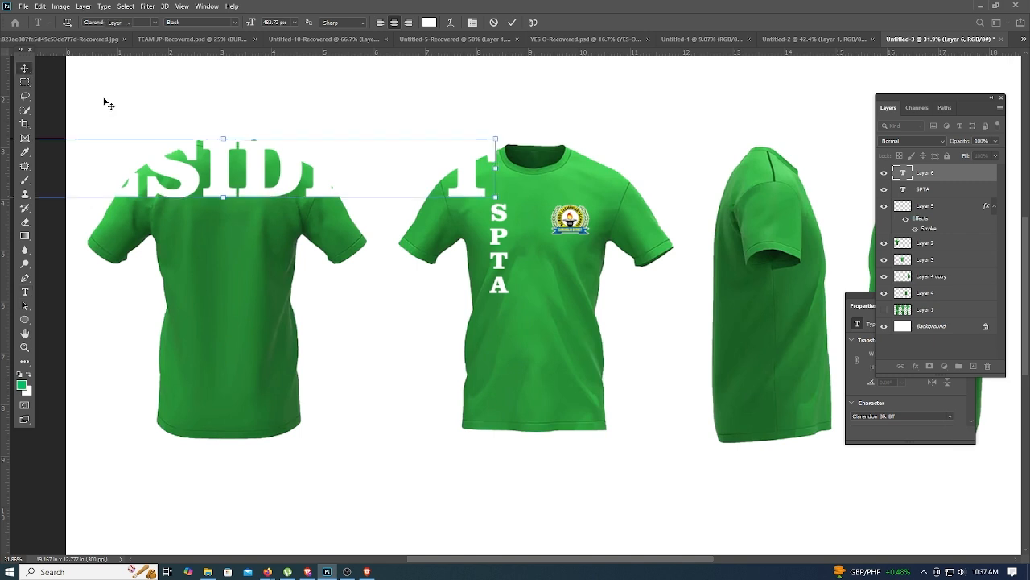
left_click(497, 169)
left_click_drag(498, 169, 264, 203)
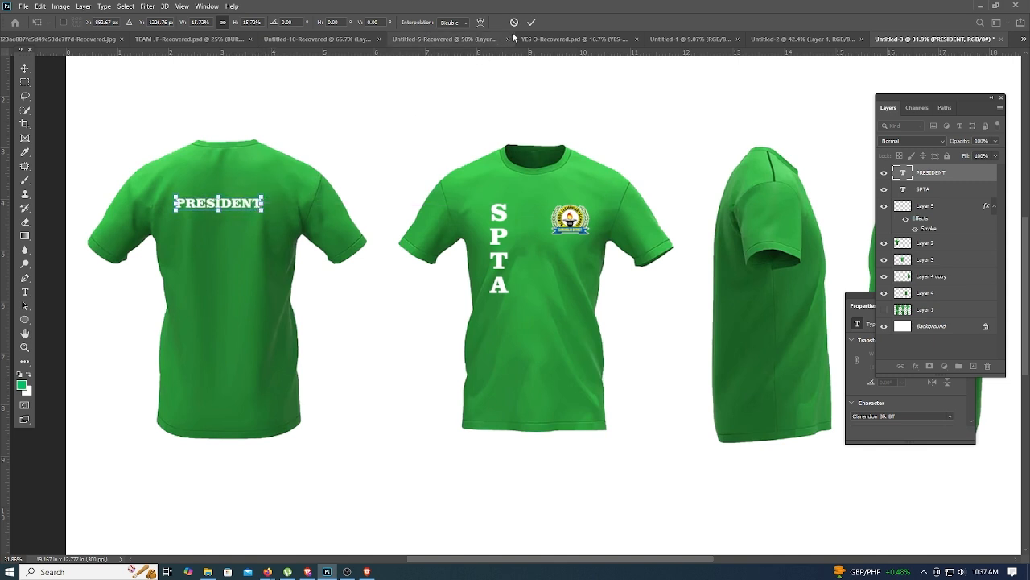
left_click(531, 22)
left_click(439, 137)
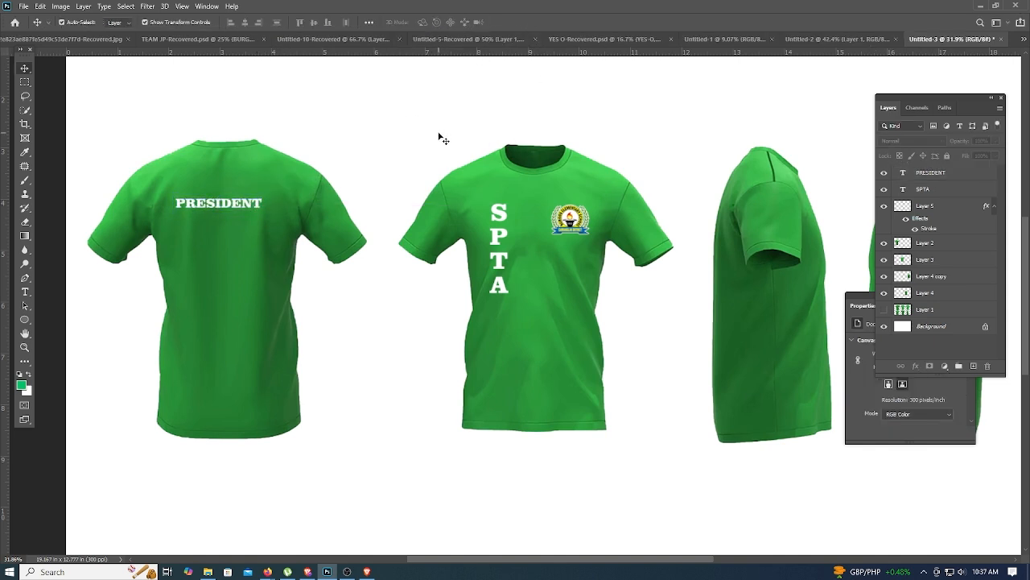
Step: Nudge the PRESIDENT text slightly right and up to center it between the shoulders of the back-view shirt
left_click(261, 206)
key("Right")
key("Right")
key("Right")
key("Right")
key("Right")
key("Right")
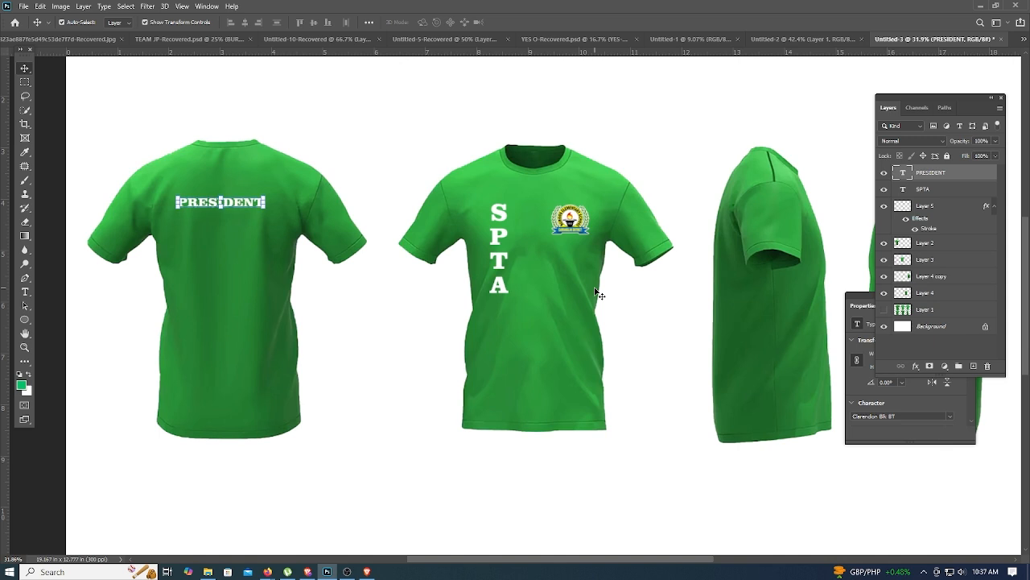
key("Up")
key("Up")
key("Up")
key("Up")
key("Up")
key("Up")
key("Up")
key("Up")
key("Up")
key("Up")
key("Up")
key("Up")
key("Up")
key("Up")
key("Up")
key("Up")
key("Up")
key("Up")
key("Up")
key("Up")
key("Right")
key("Right")
key("Right")
key("Right")
key("Right")
key("Right")
key("Up")
key("Up")
key("Up")
key("Up")
key("Up")
key("Up")
key("Up")
key("Up")
key("Up")
key("Up")
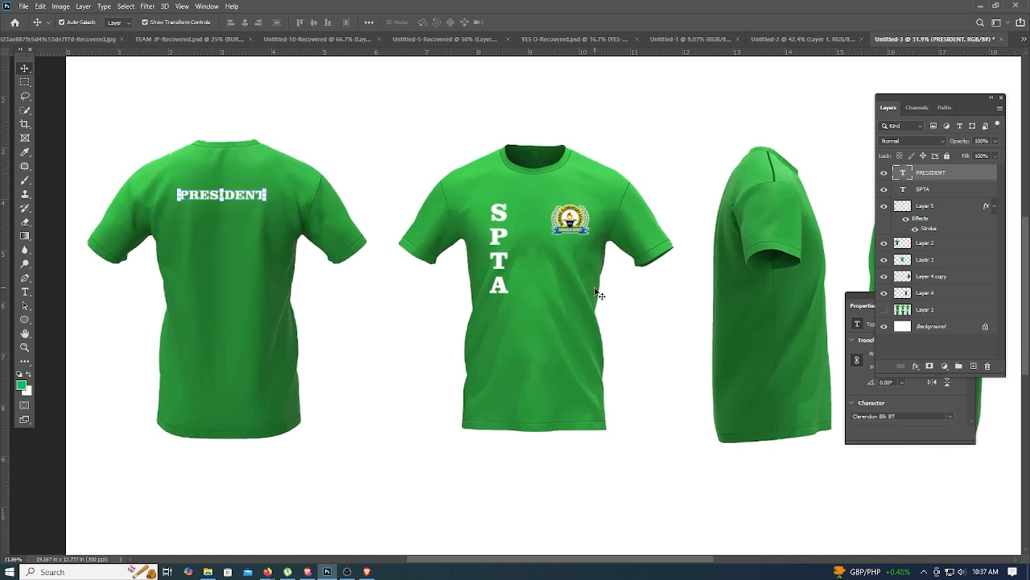
left_click(390, 309)
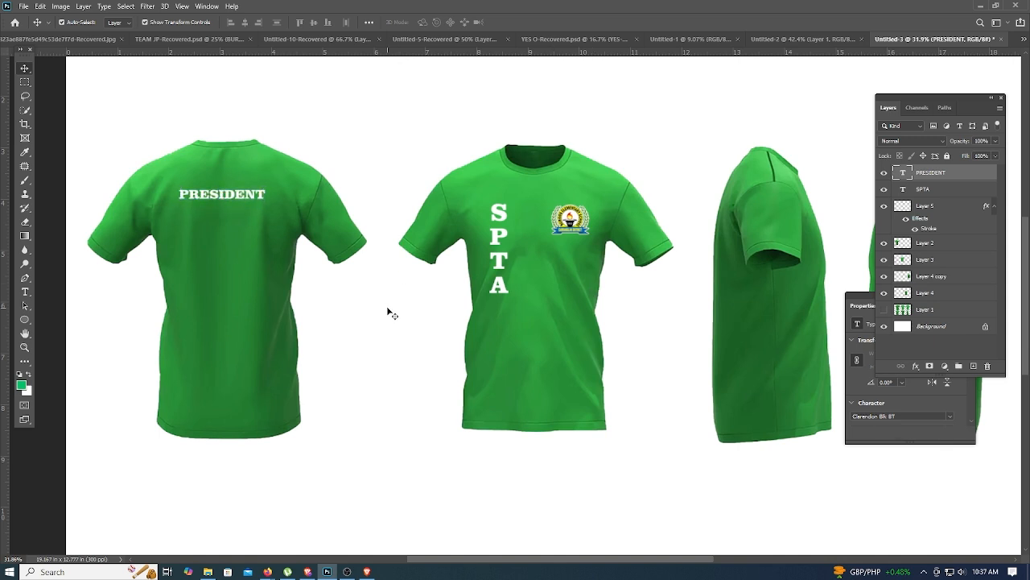
left_click(240, 196)
Step: Clear the floating panels covering the side views and hide Layer 4, the side-view shirt beside the front view
left_click(813, 274)
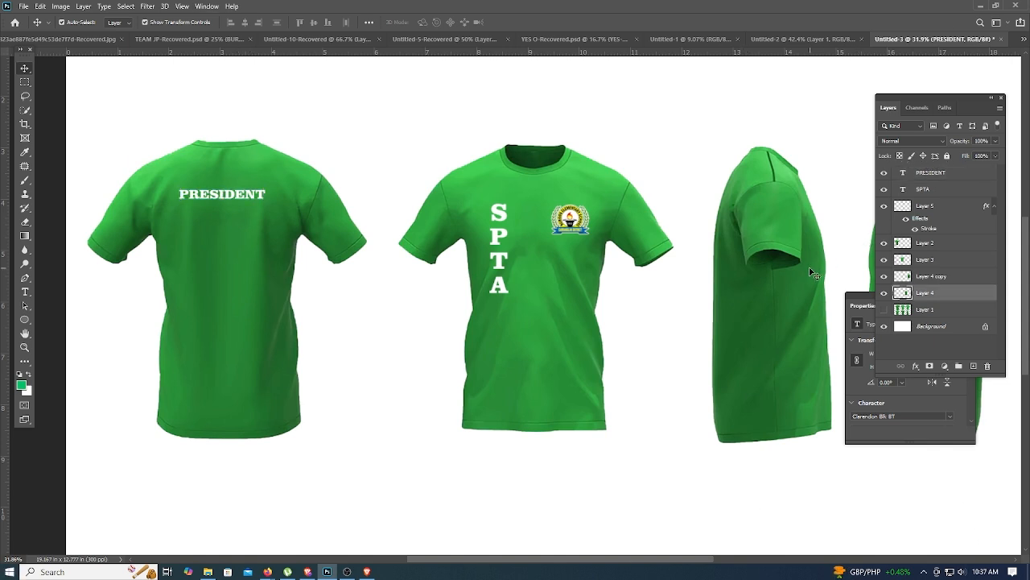
left_click(1000, 99)
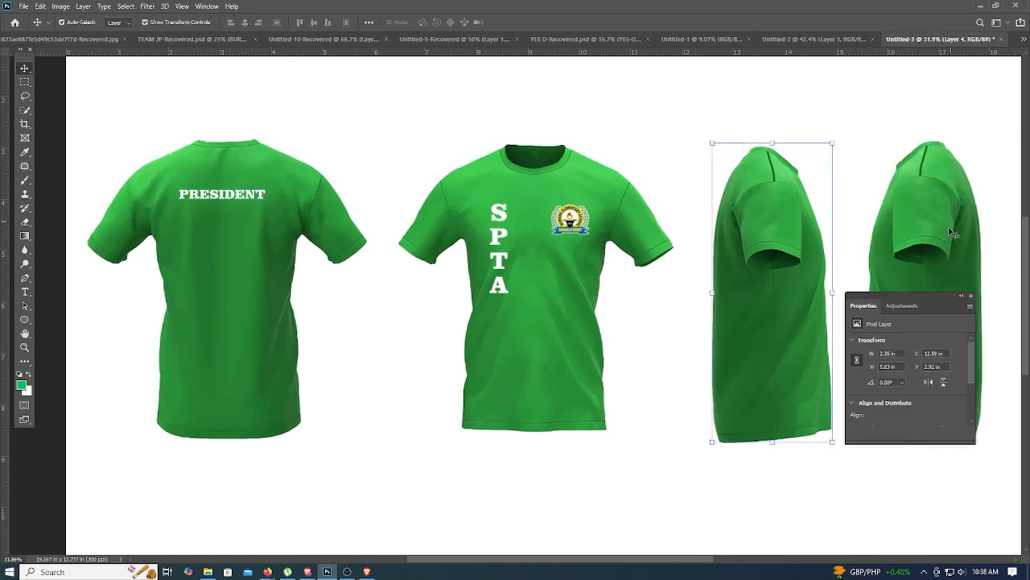
left_click(972, 296)
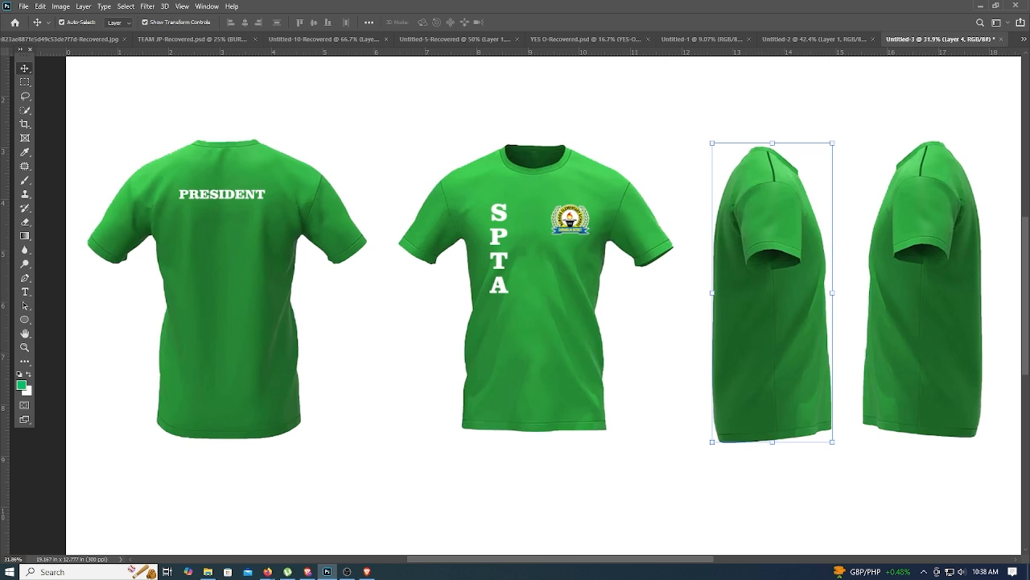
key("F7")
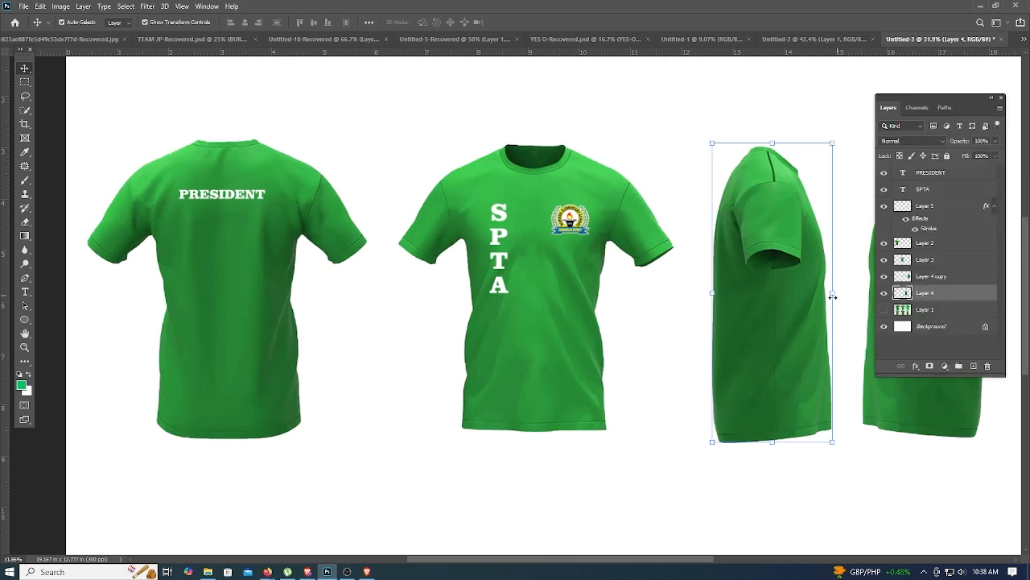
left_click(884, 292)
Step: Move the other side-view shirt, Layer 4 copy, into the empty space beside the front-view shirt
left_click(936, 418)
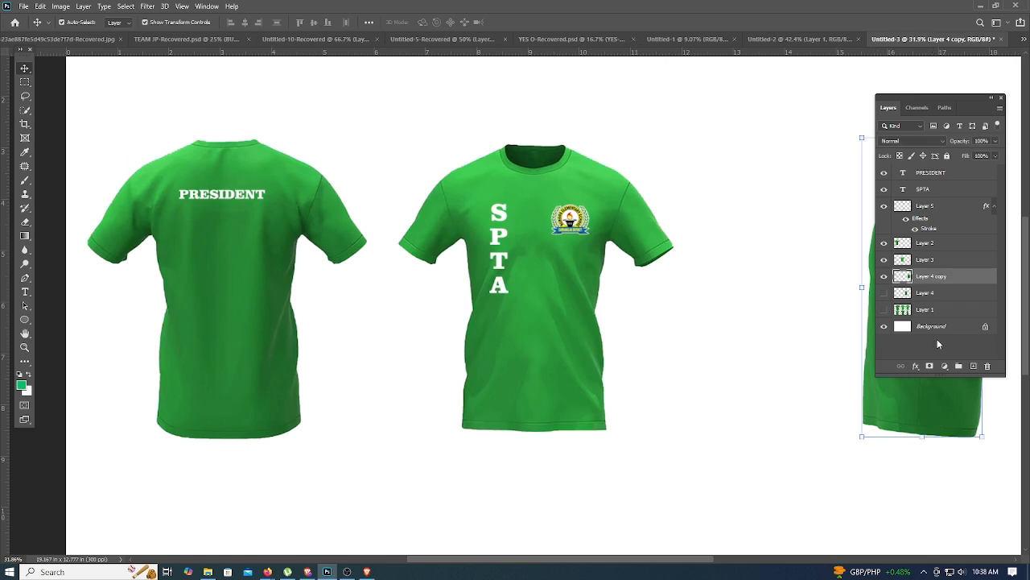
key("F7")
left_click_drag(950, 299, 785, 276)
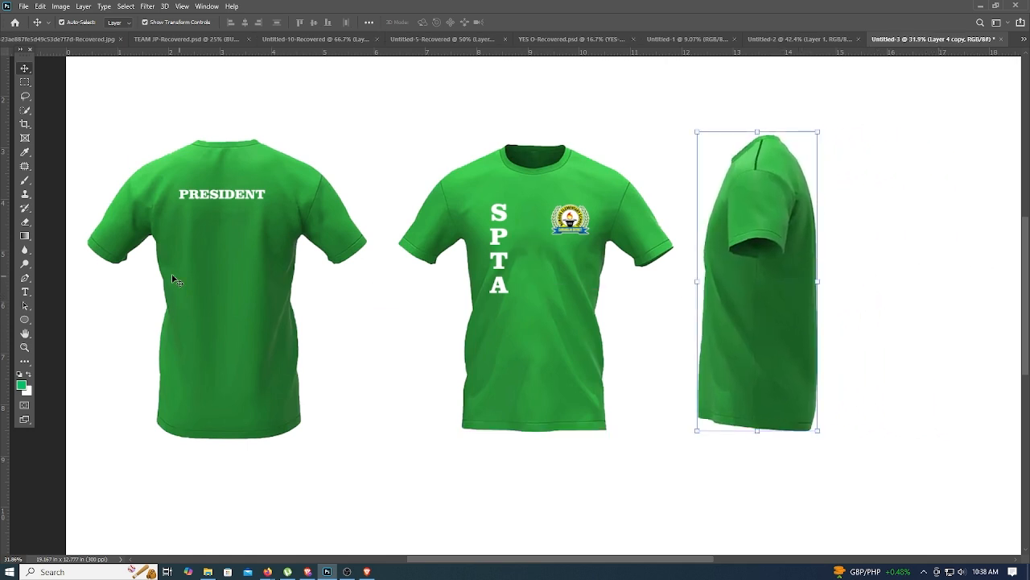
Step: Duplicate the PRESIDENT text onto the side-view shirt's sleeve and replace its wording with the wearer's name
left_click_drag(237, 202, 781, 221)
double_click(777, 219)
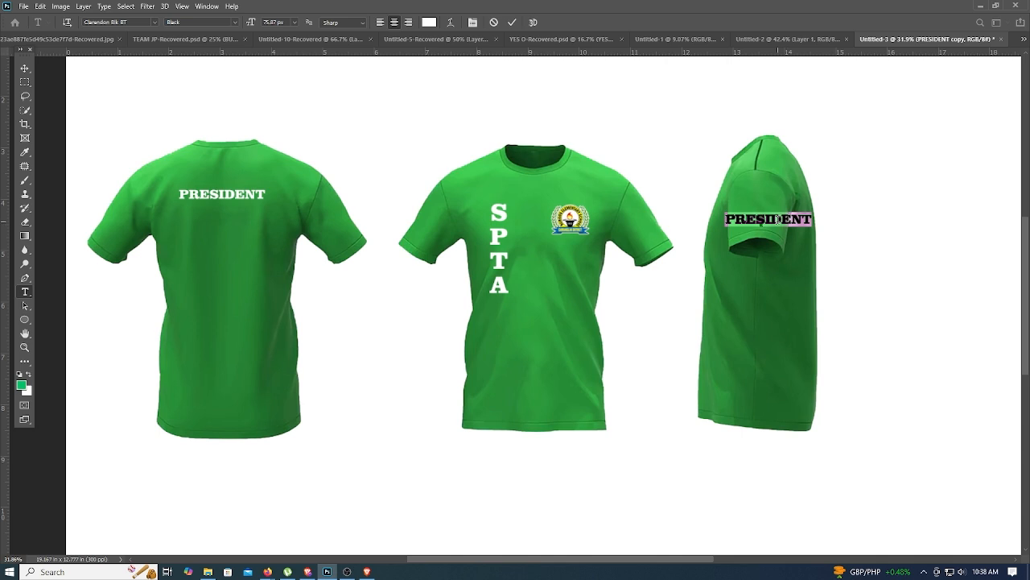
type("ME")
key("BackSpace")
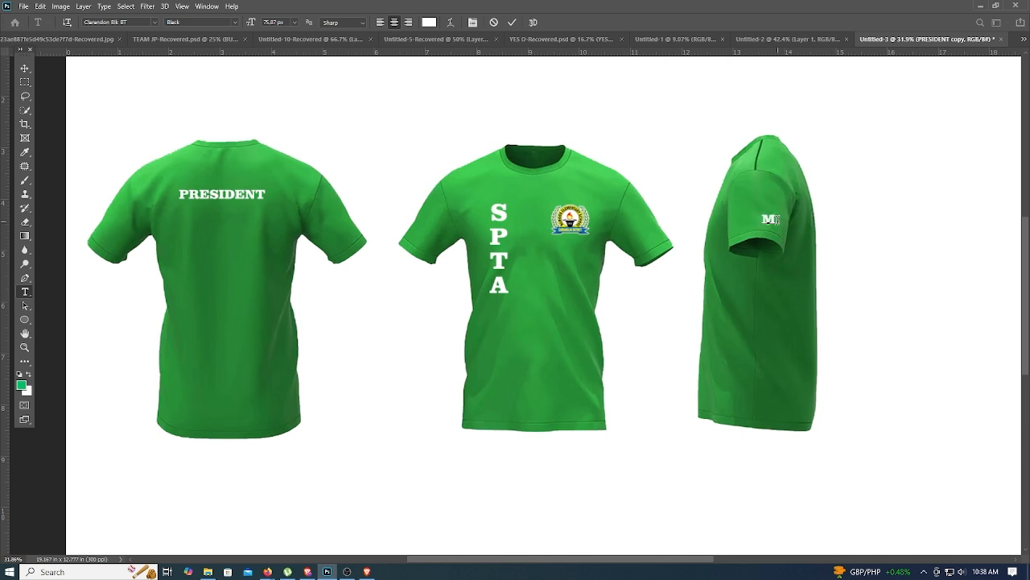
type("REL")
type(" V.")
left_click(512, 22)
Step: Nudge the wearer's name left so that it sits within the side-view shirt's sleeve
key("v")
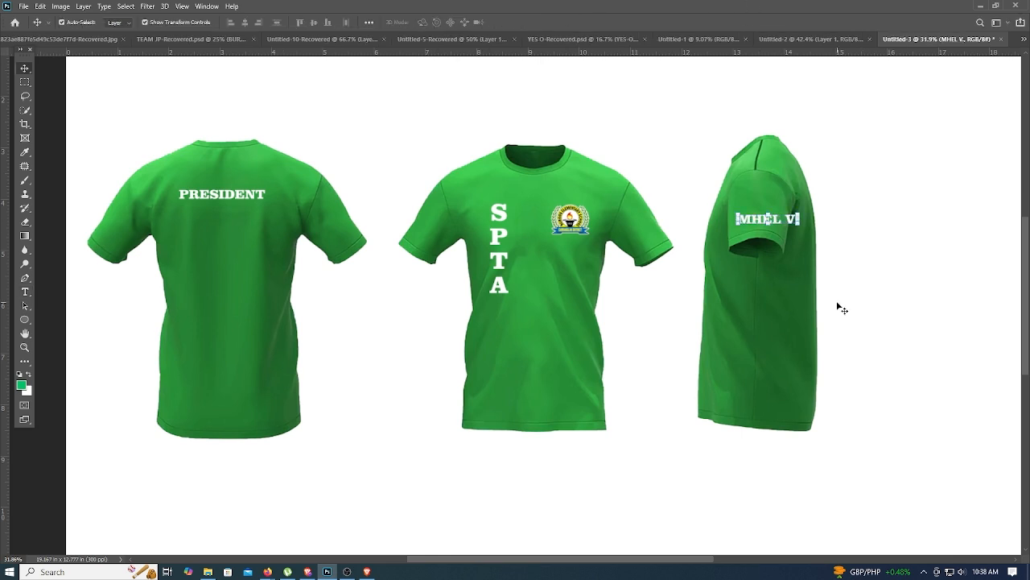
key("shift+Left")
key("shift+Left")
key("shift+Left")
key("shift+Left")
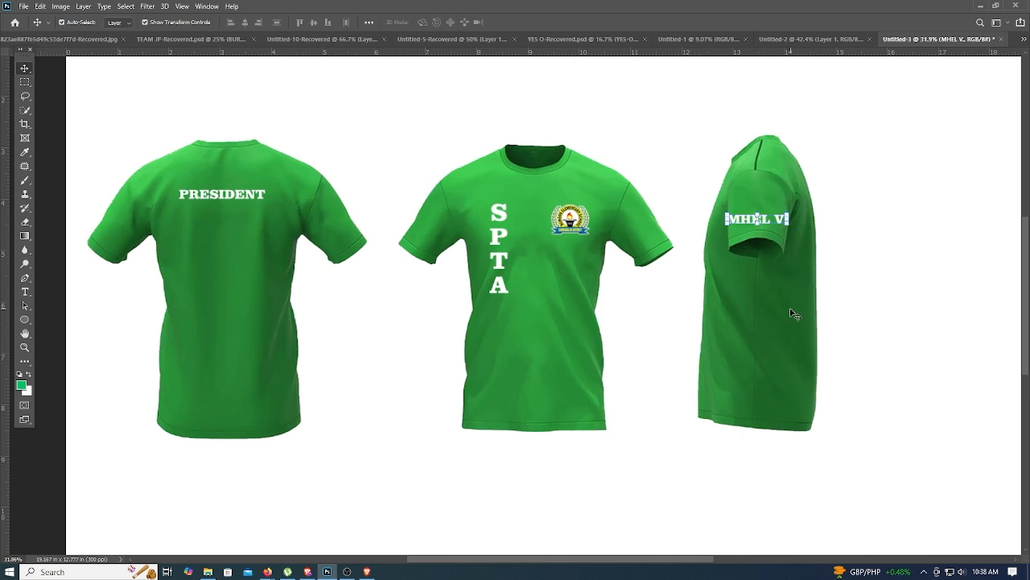
Step: Rotate the wearer's name on the sleeve about 4° clockwise, scale it to about 84% and reposition it within the sleeve
key("ctrl+t")
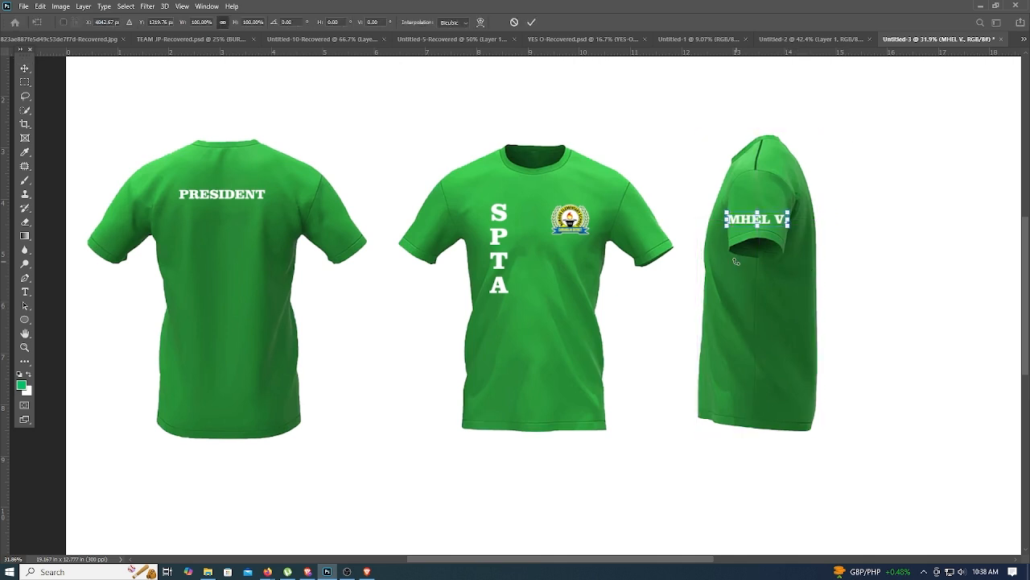
left_click_drag(802, 276, 834, 260)
key("Right")
key("Right")
key("Right")
key("Right")
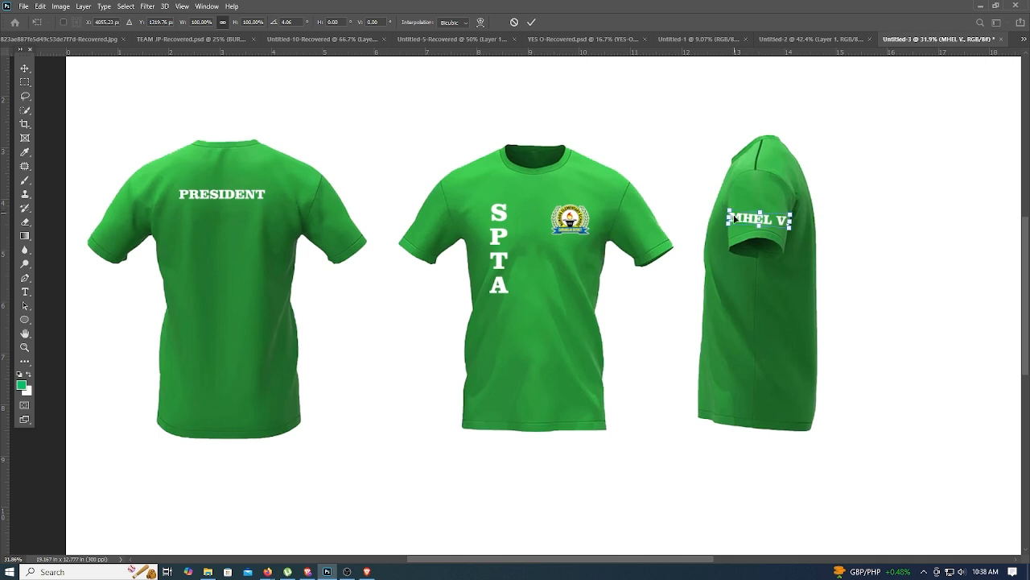
left_click_drag(730, 218, 793, 218)
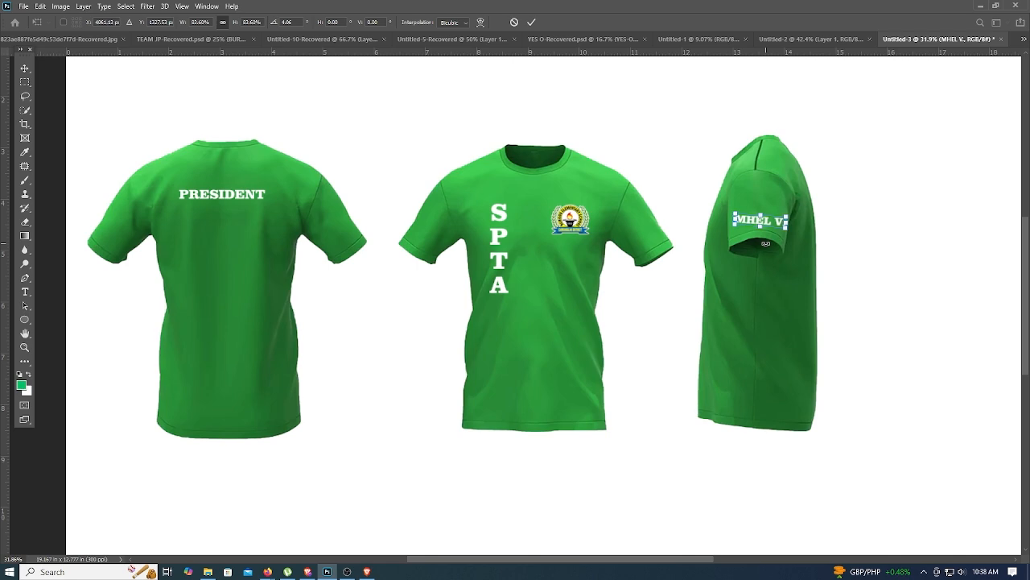
key("Return")
left_click(839, 306)
Step: Warp the wearer's name on the sleeve with the Arc style, horizontal, at a bend of +40%
scroll(839, 305, "up", 5)
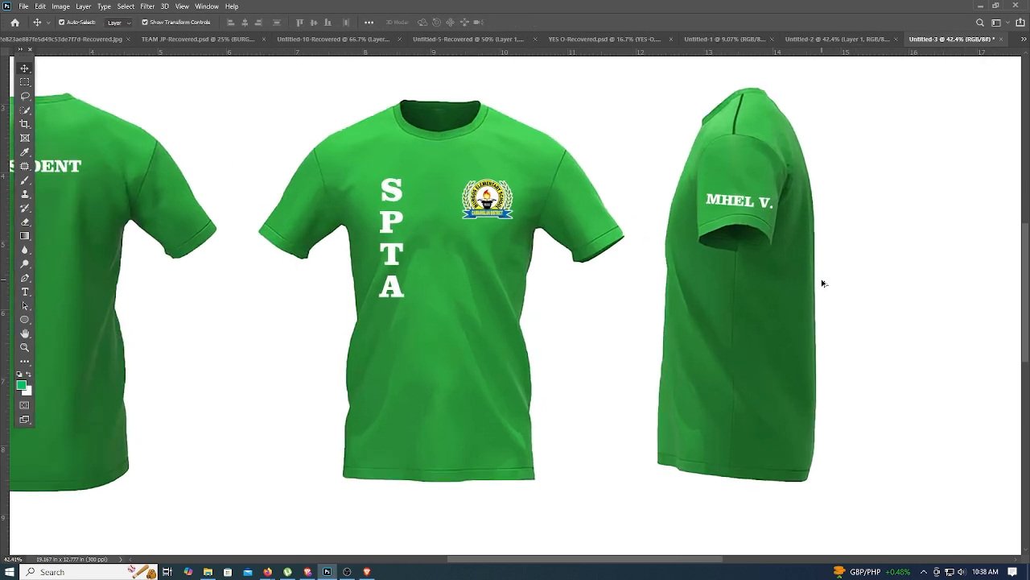
left_click(712, 181)
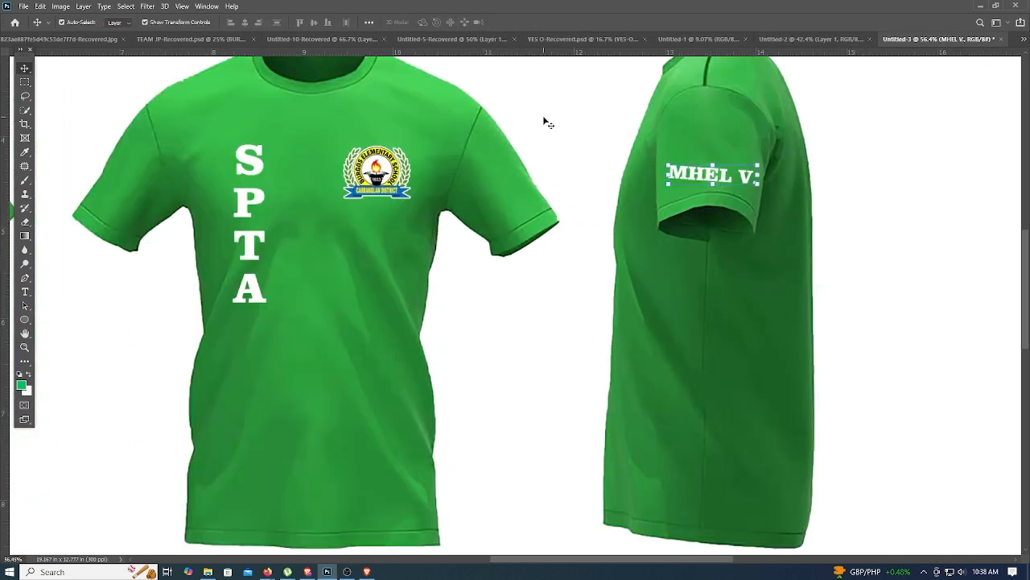
key("t")
left_click(450, 22)
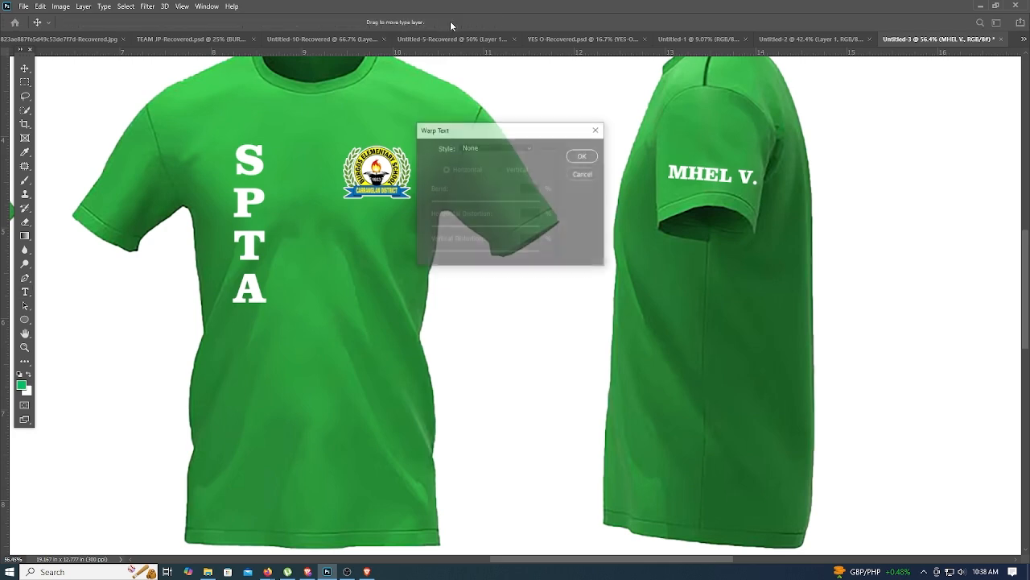
left_click(534, 149)
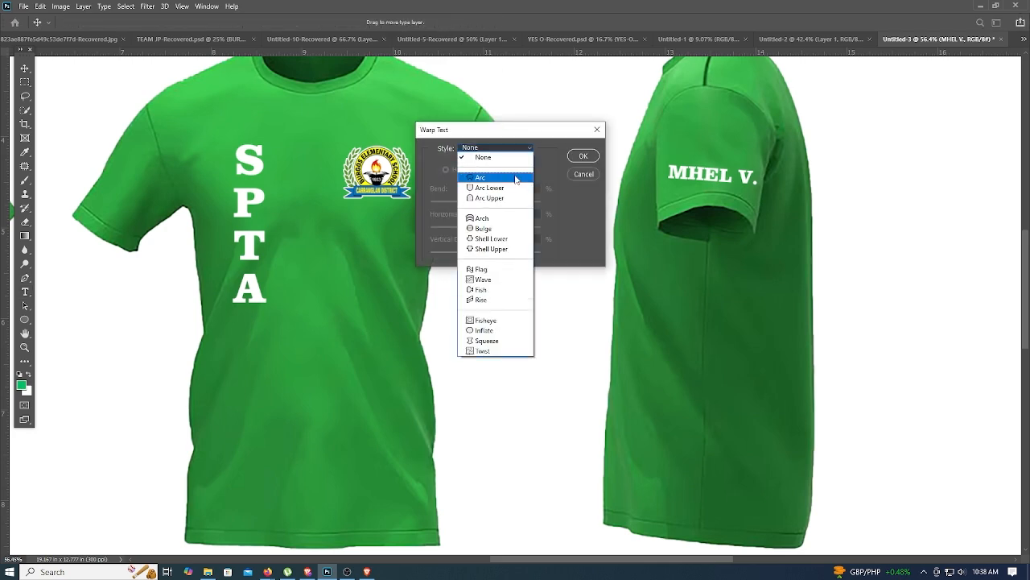
left_click(514, 175)
mouse_move(514, 202)
left_mouse_down()
mouse_move(498, 203)
mouse_move(508, 207)
left_mouse_up()
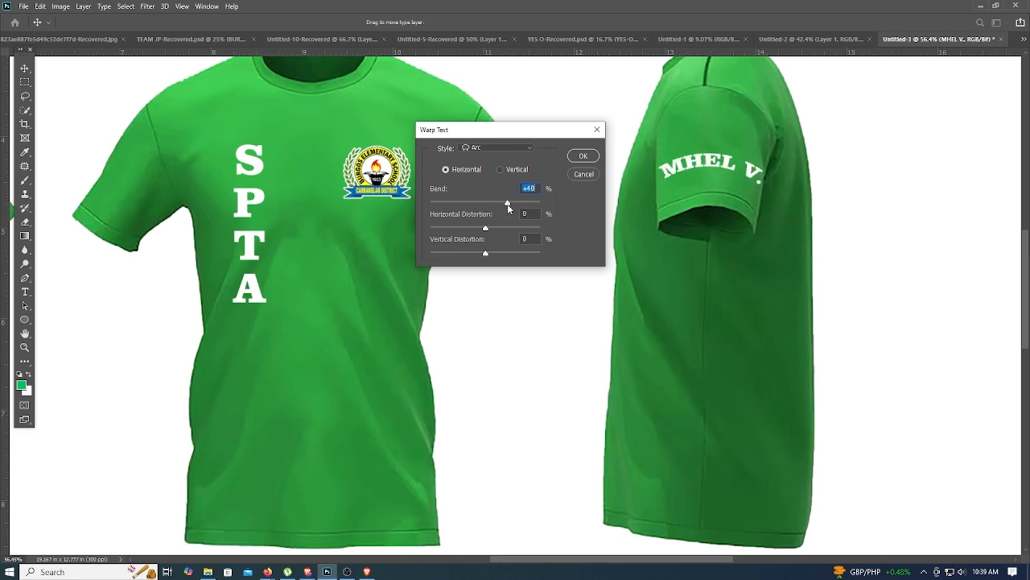
left_click(585, 156)
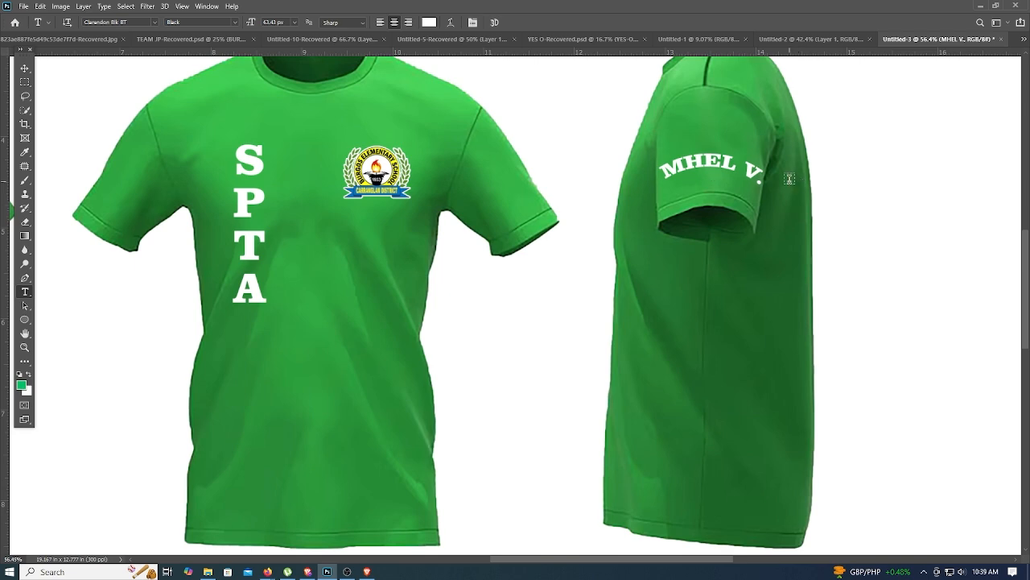
Step: Scale the arched name to about 92% and nudge it down so that it follows the sleeve's hem
left_click(25, 68)
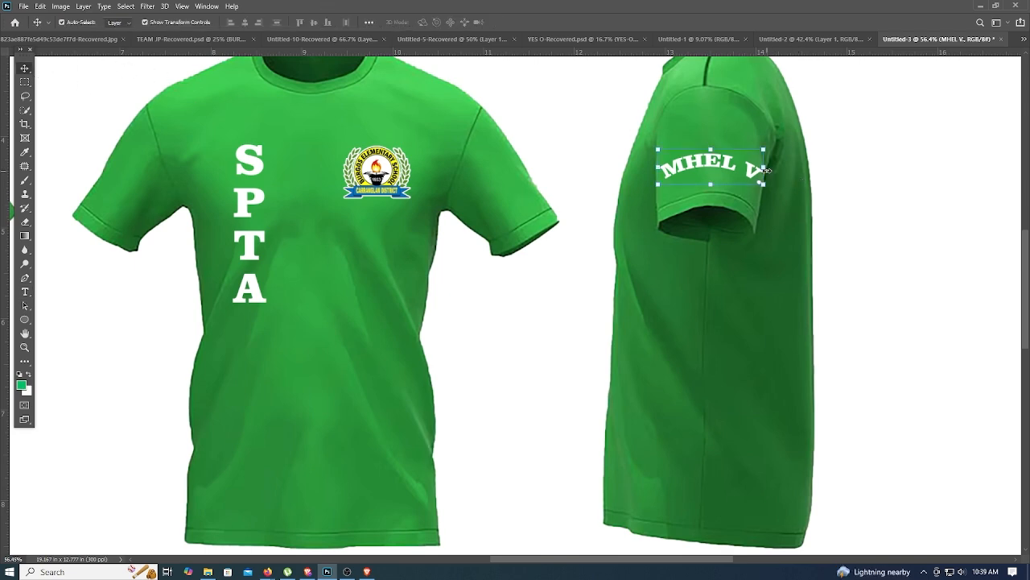
left_click_drag(767, 170, 739, 180)
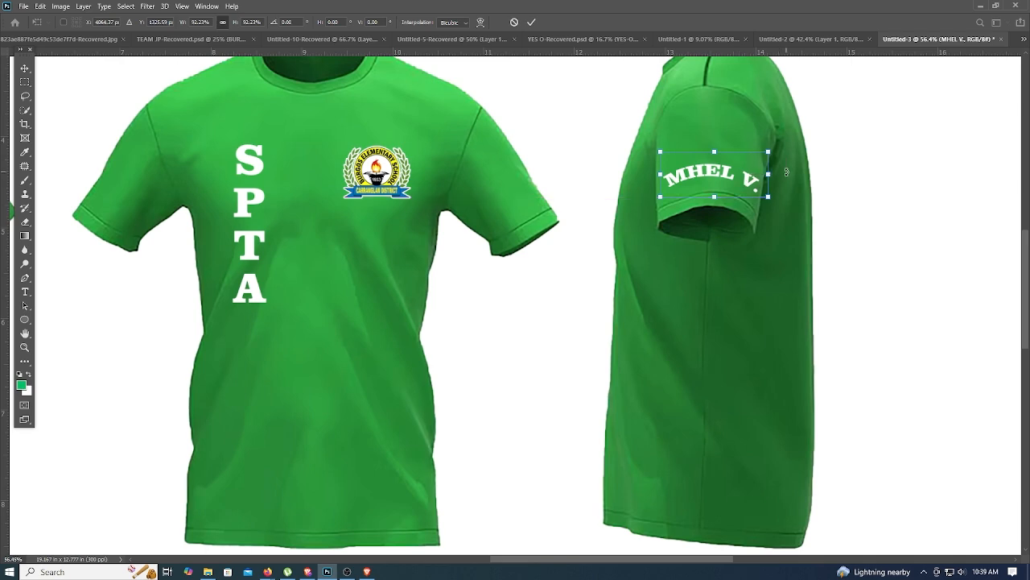
key("Down")
key("Down")
key("Down")
key("Down")
key("Down")
key("Down")
key("Down")
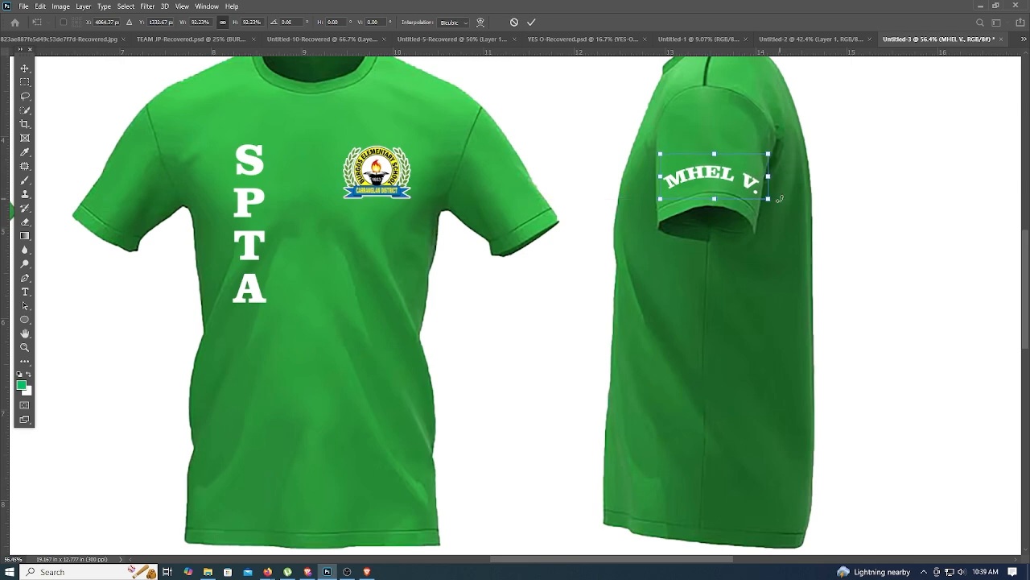
key("Down")
key("Down")
key("Return")
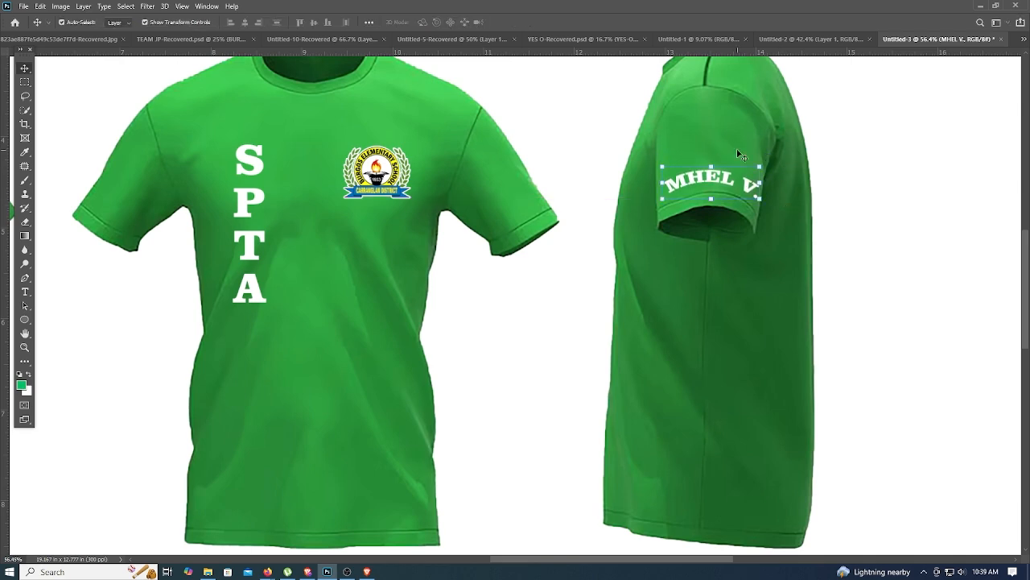
Step: Enlarge the side-view shirt together with its sleeve name to about 105%
scroll(841, 166, "down", 3)
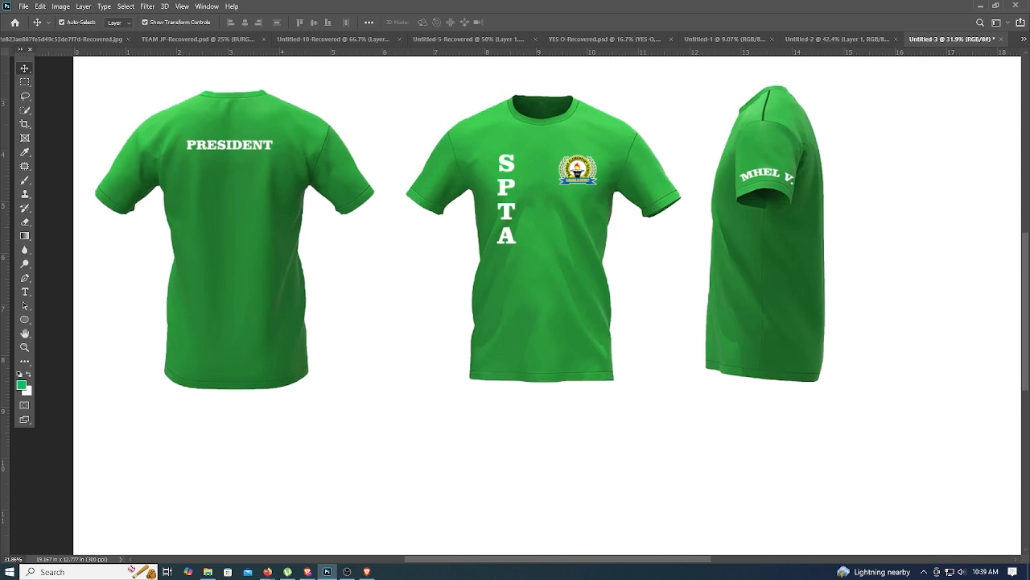
key("alt+Tab")
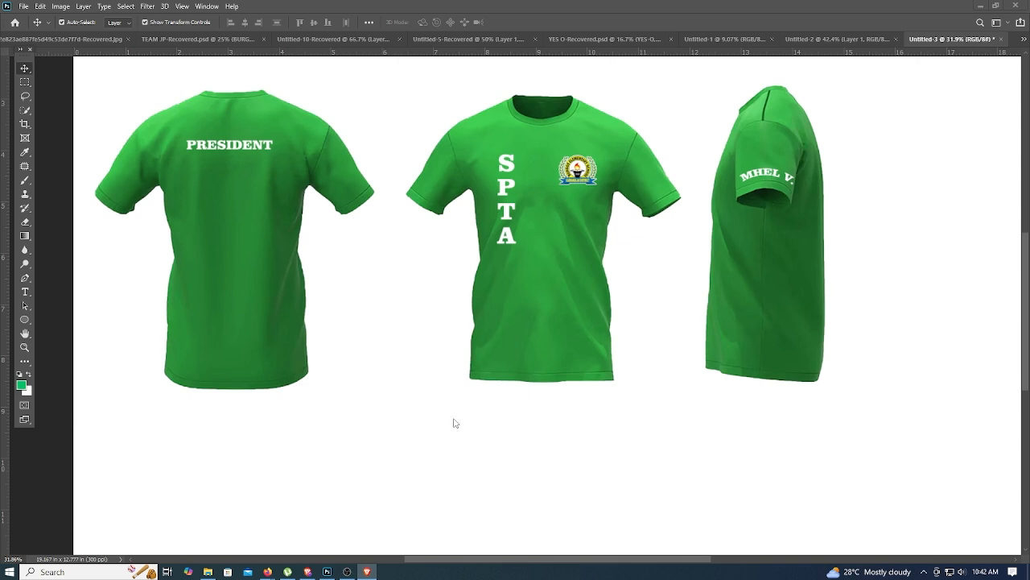
scroll(316, 270, "down", 3)
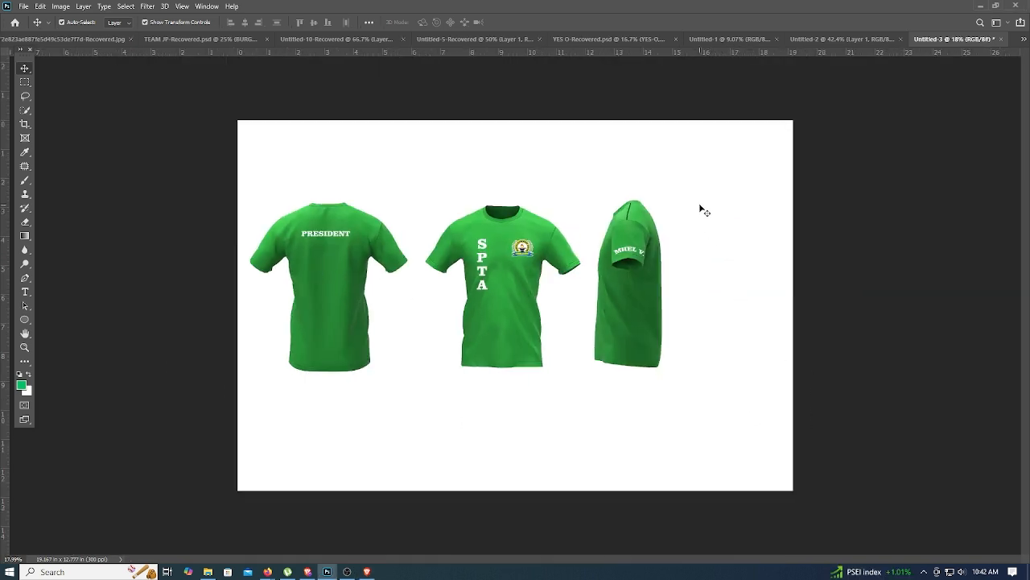
left_click_drag(699, 203, 596, 369)
left_click_drag(663, 197, 666, 190)
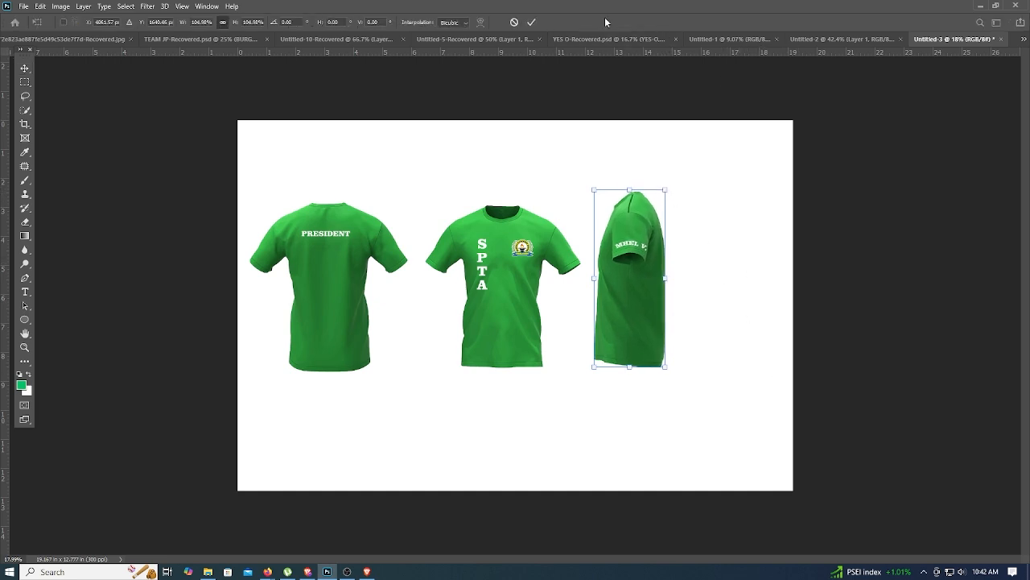
left_click(531, 23)
Step: Nudge the front-view and side-view shirts with their decorations left, closer to the back-view shirt
left_click_drag(738, 212, 474, 385)
key("Left")
key("Left")
key("Left")
key("Left")
key("Left")
key("Left")
key("Left")
key("Left")
key("Left")
key("Left")
key("Left")
key("Left")
key("Left")
key("Left")
key("Left")
key("Left")
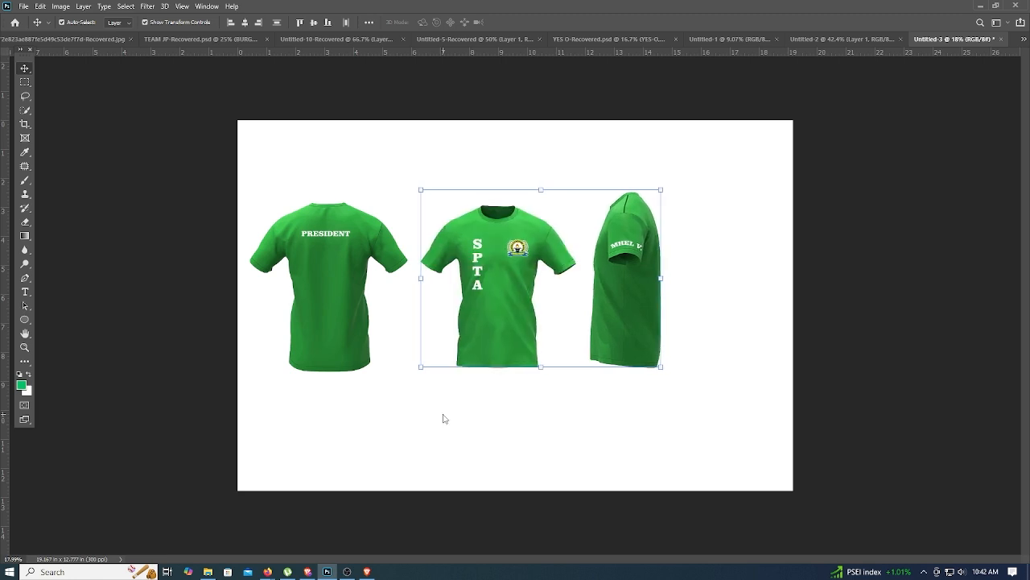
left_click(774, 323)
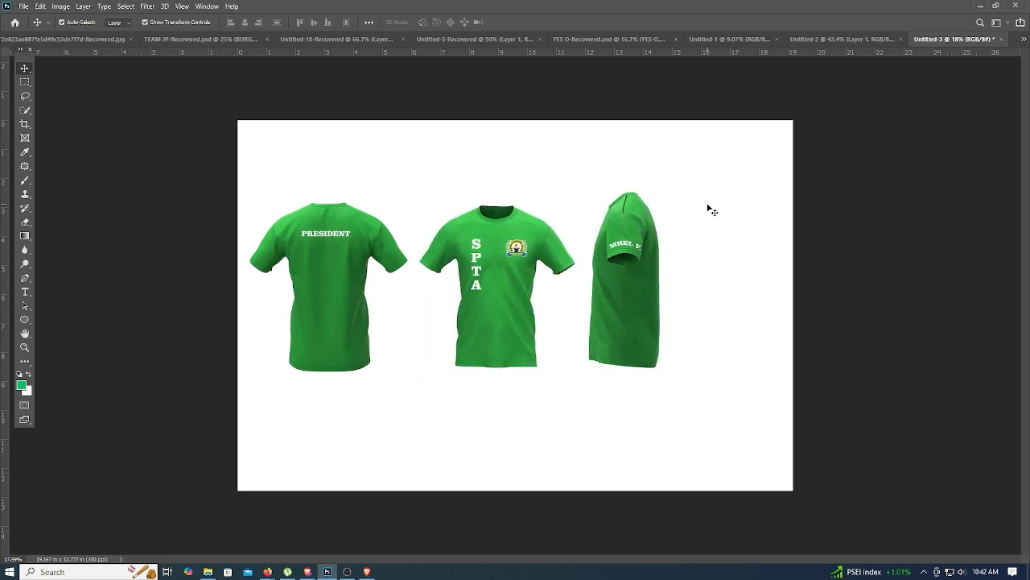
Step: Scale all three shirt views with their decorations together to about 124% to fill the canvas width
left_click_drag(705, 188, 250, 351)
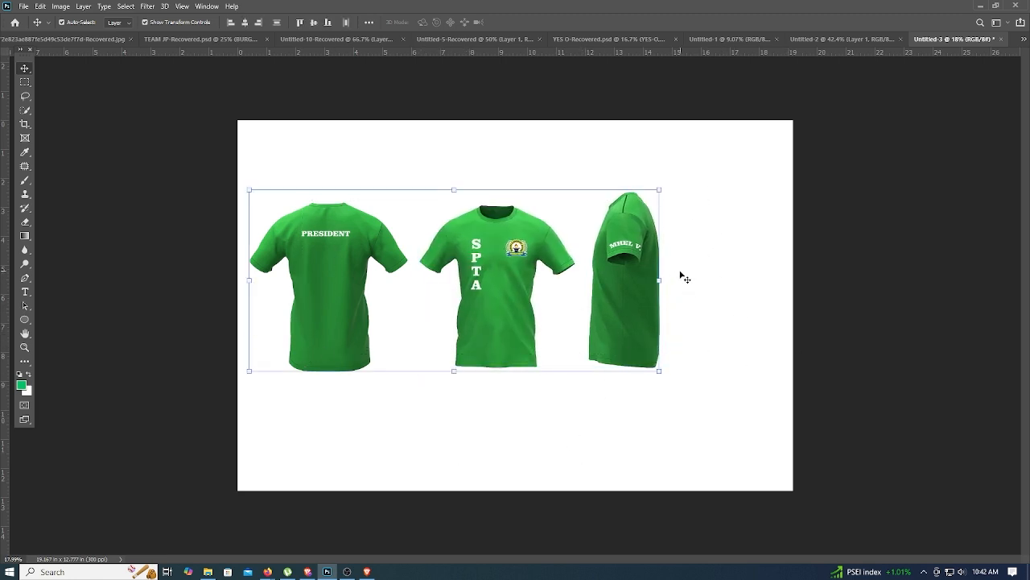
left_click_drag(659, 280, 760, 310)
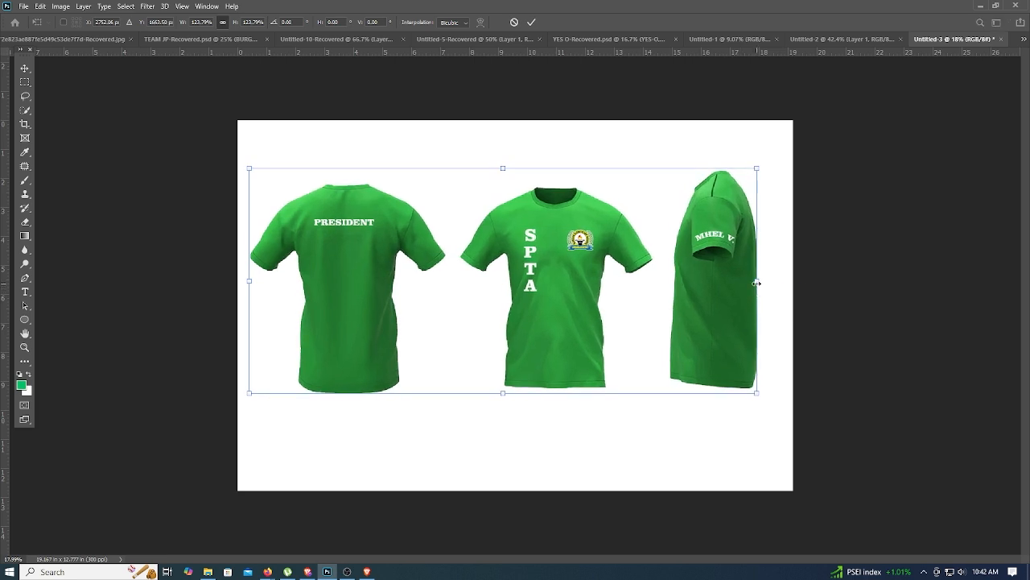
left_click(532, 22)
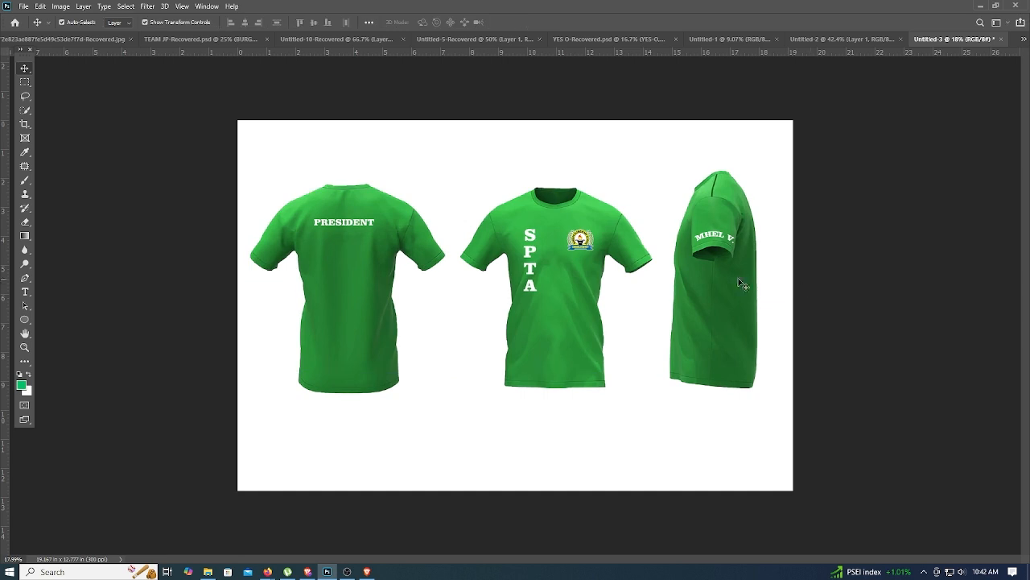
Step: Capture a screen snip of the PRESIDENT area, paste it enlarged to about 557% and place it below the back-view shirt
key("super+shift+s")
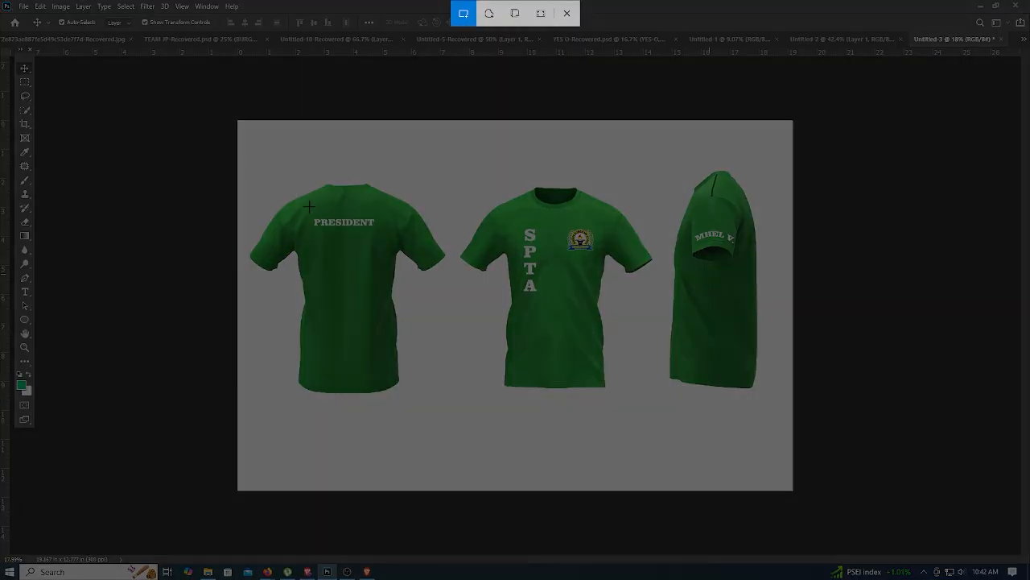
left_click_drag(296, 198, 393, 241)
key("ctrl+v")
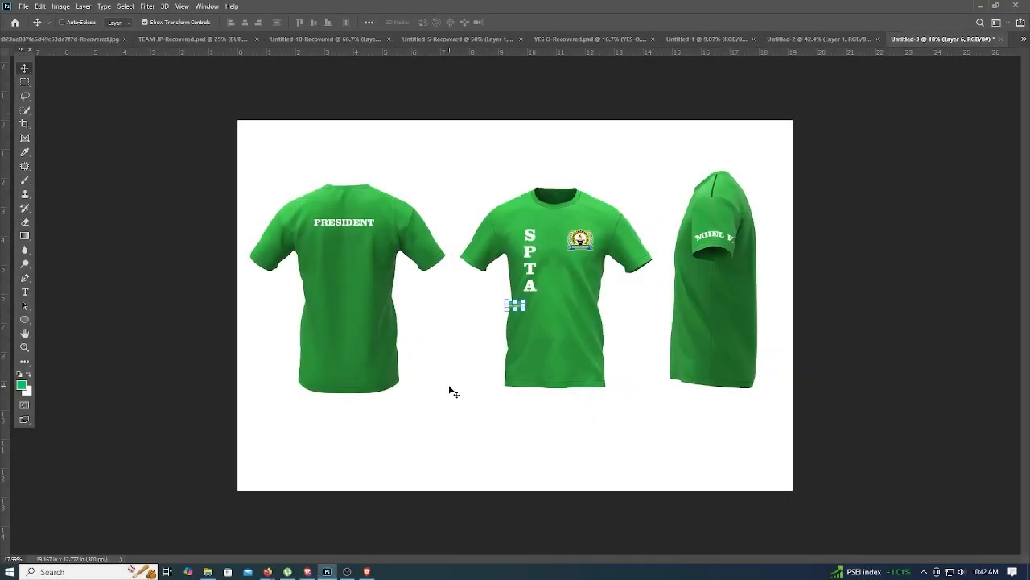
key("ctrl+t")
left_click_drag(505, 305, 347, 446)
key("Return")
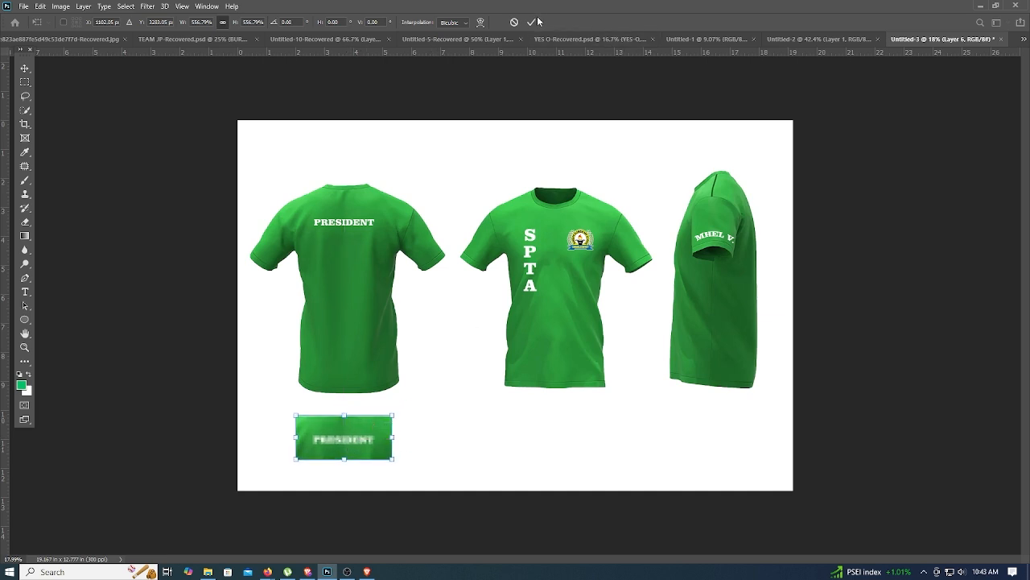
left_click(865, 439)
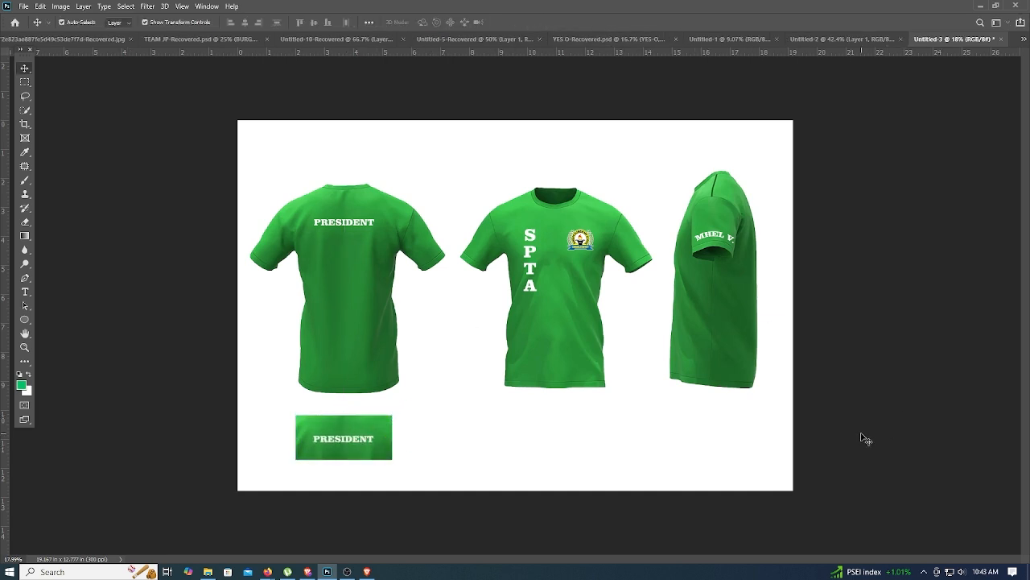
Step: Capture a screen snip of the SPTA lettering and logo, paste it enlarged to about 603% and place it below the front-view shirt
key("shift+super+s")
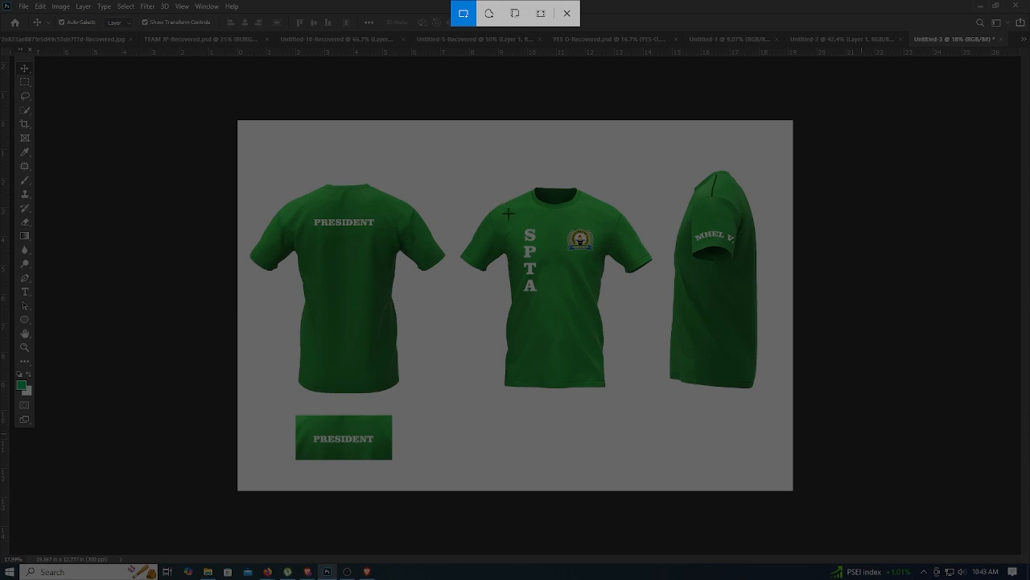
left_click_drag(505, 209, 606, 301)
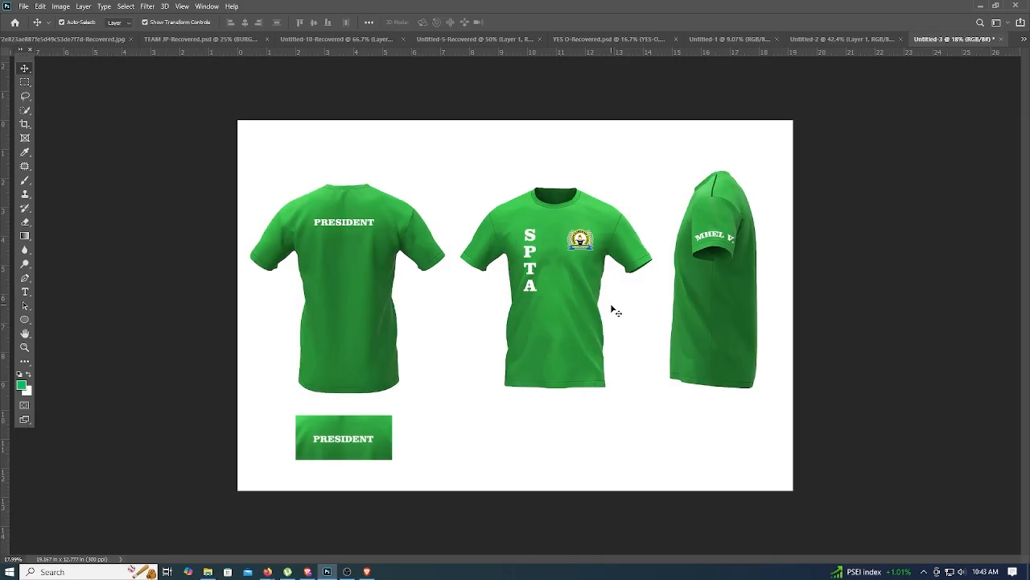
key("ctrl+v")
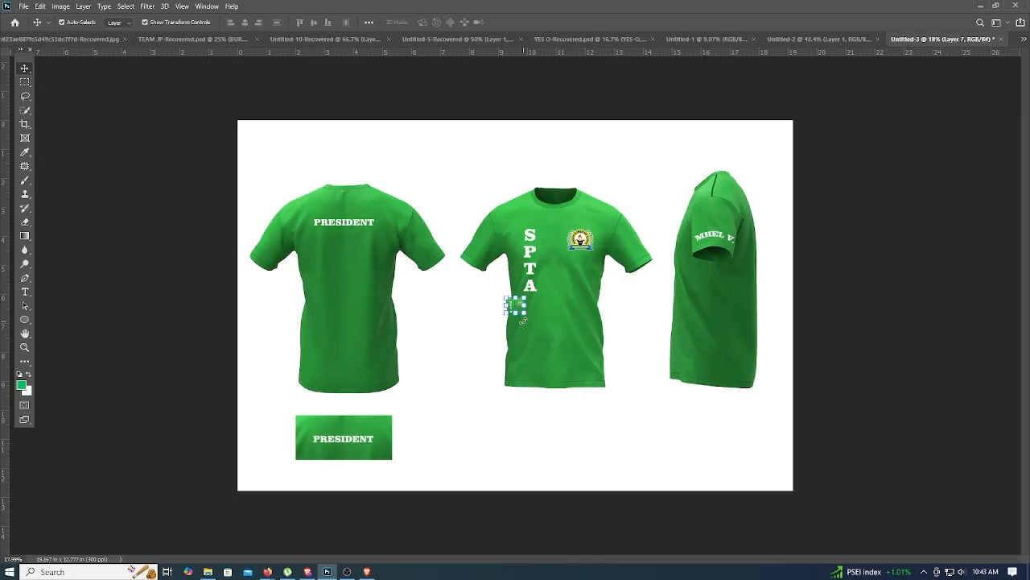
key("ctrl+t")
left_click_drag(526, 316, 595, 417)
left_click_drag(573, 348, 567, 443)
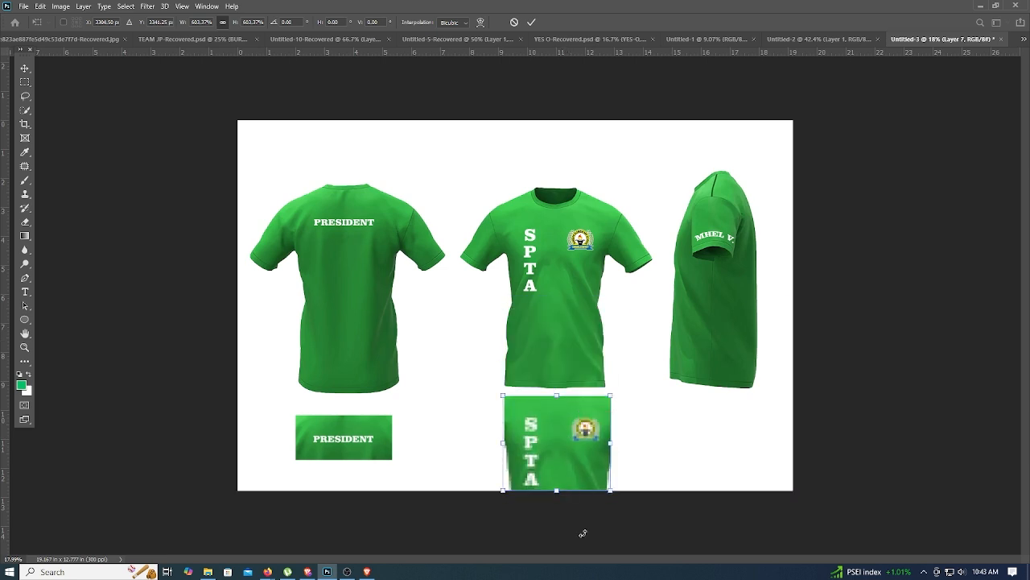
key("Return")
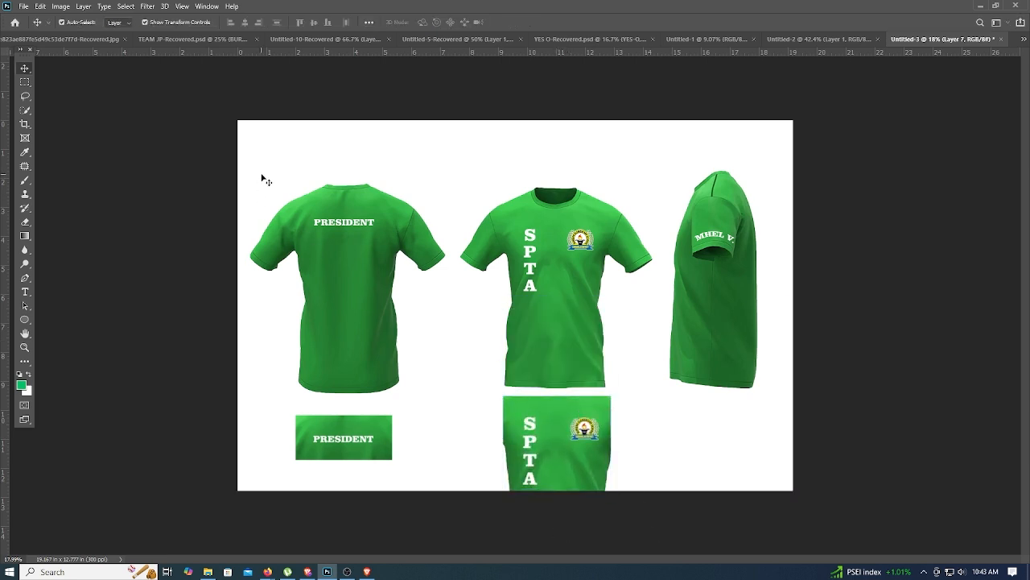
Step: Move all the shirts and pasted close-ups up together, leaving a white margin beneath the close-ups
left_click_drag(273, 169, 750, 506)
key("shift+Up")
key("shift+Up")
key("shift+Up")
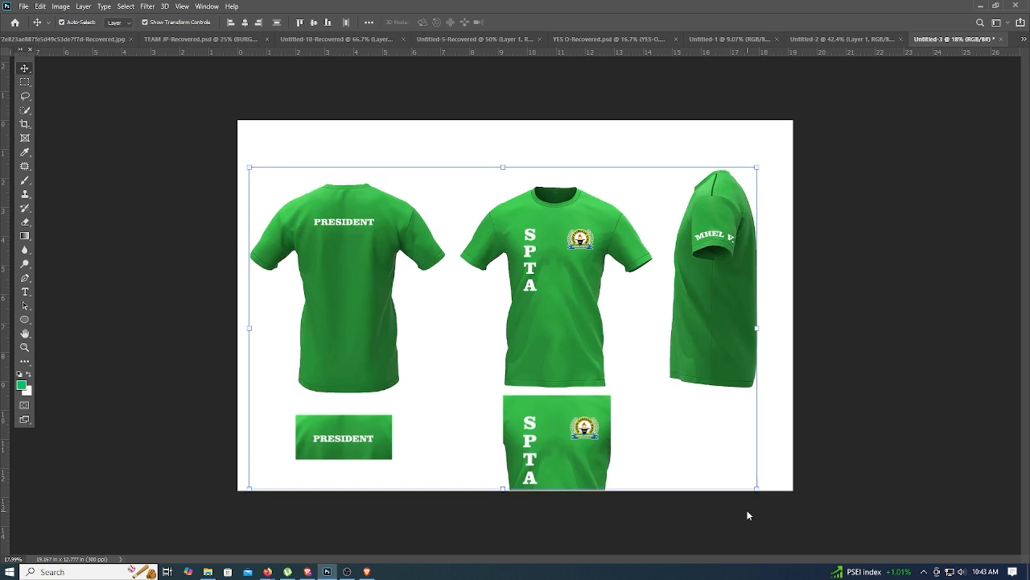
key("shift+Up")
key("shift+Up")
key("shift+Up")
key("shift+Up")
key("shift+Up")
key("shift+Up")
key("shift+Up")
key("shift+Up")
key("shift+Up")
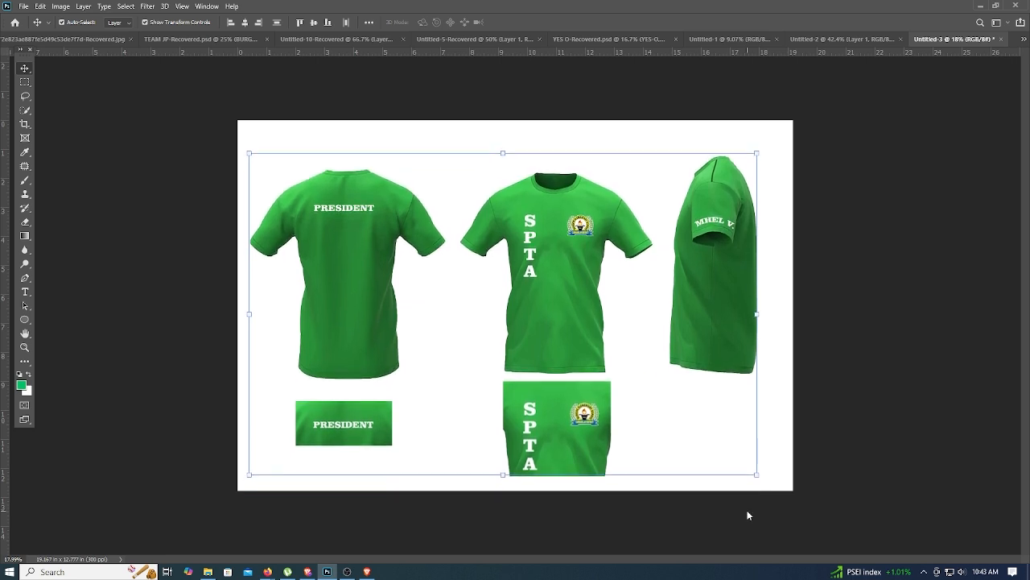
key("shift+Up")
key("shift+Up")
key("shift+Up")
key("shift+Up")
key("shift+Up")
key("shift+Up")
key("shift+Up")
key("shift+Up")
key("shift+Up")
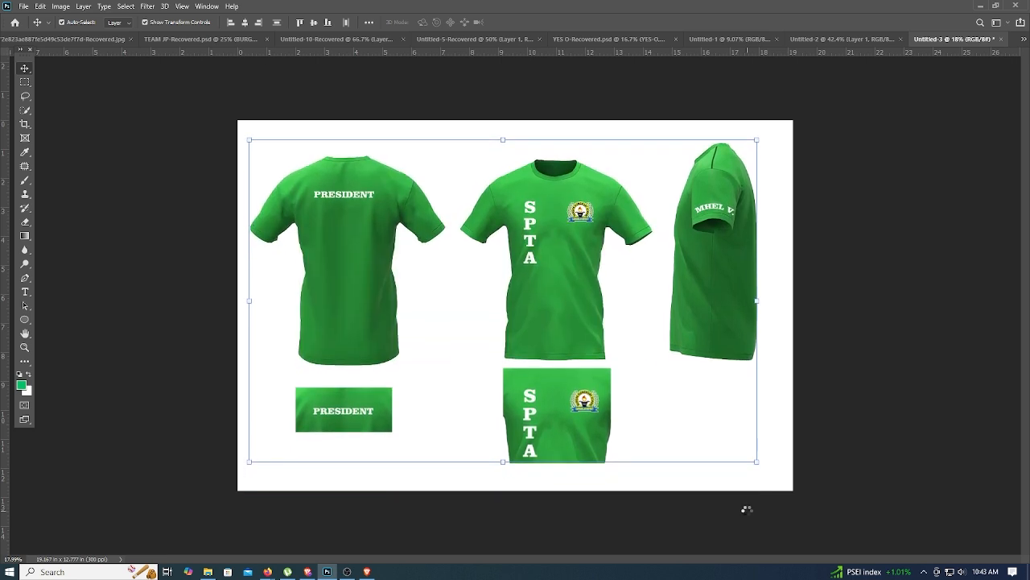
left_click(856, 460)
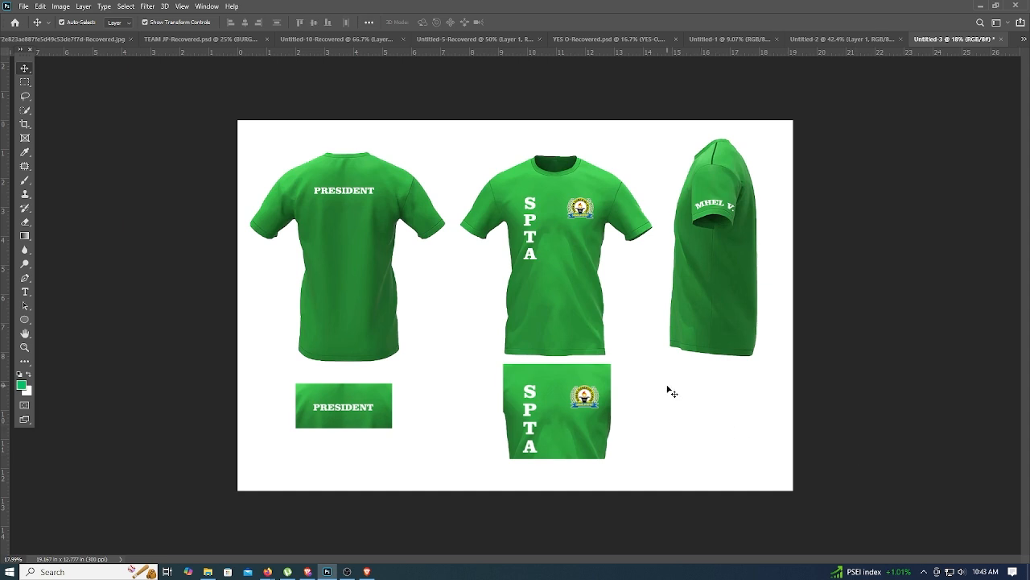
Step: Nudge the SPTA and logo close-up slightly down and left beneath the front-view shirt
left_click_drag(667, 386, 495, 451)
key("shift+Left")
key("shift+Left")
key("shift+Left")
key("shift+Left")
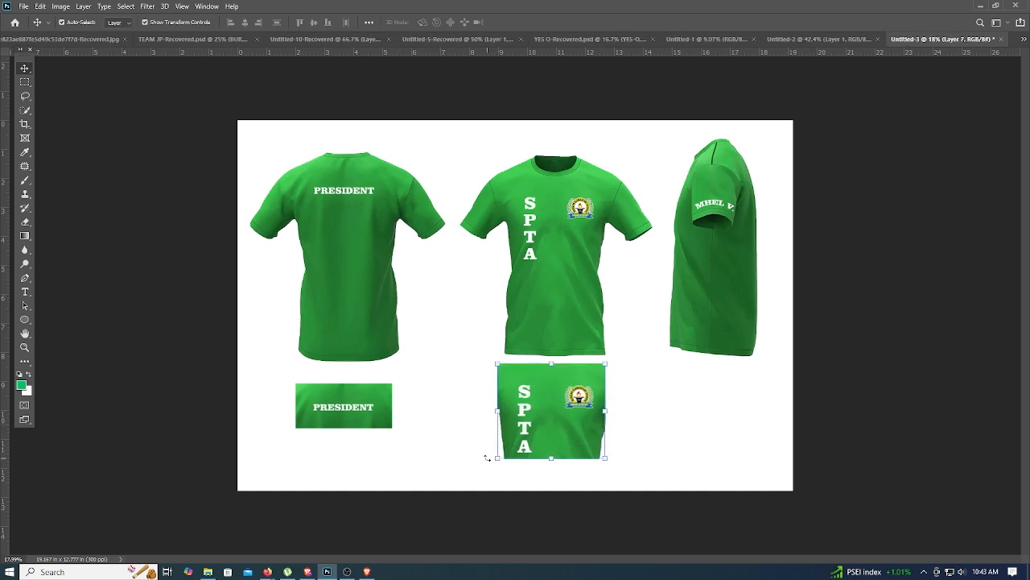
key("shift+Down")
key("shift+Down")
key("shift+Right")
key("shift+Right")
key("shift+Right")
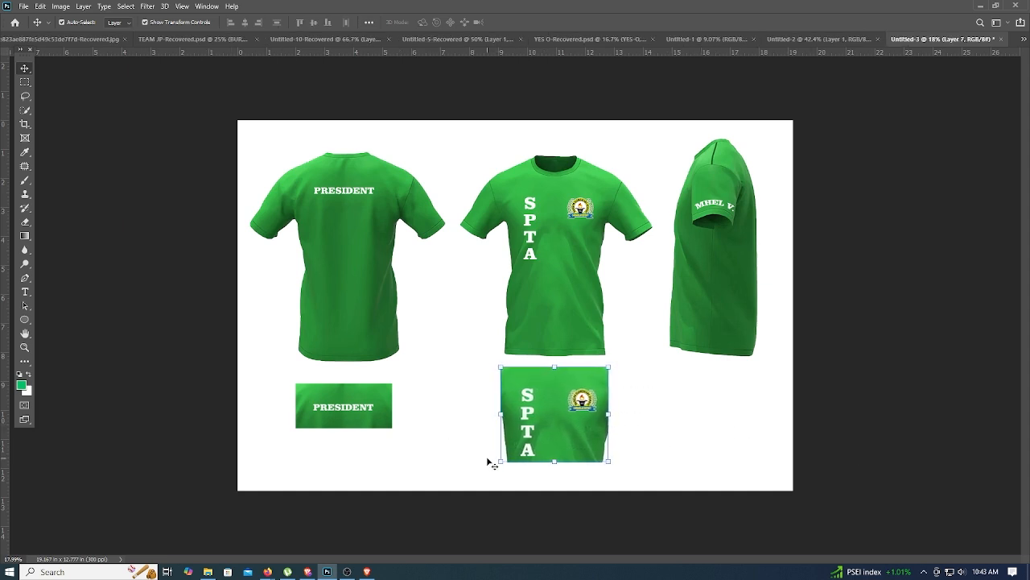
left_click(814, 467)
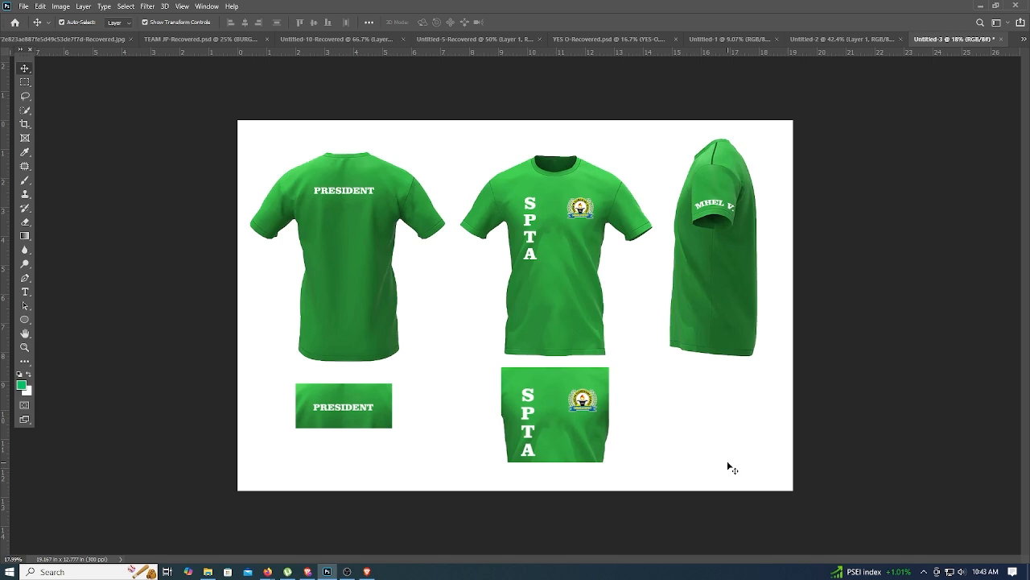
Step: Capture a screen snip of the sleeve name area on the side-view shirt and paste it into the mockup
key("super+shift+s")
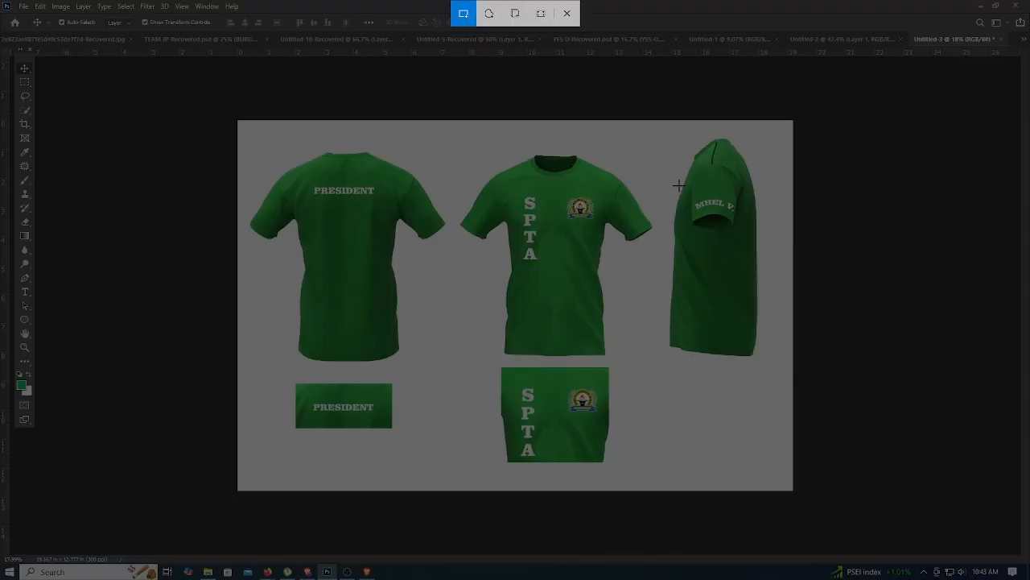
left_click_drag(680, 162, 758, 233)
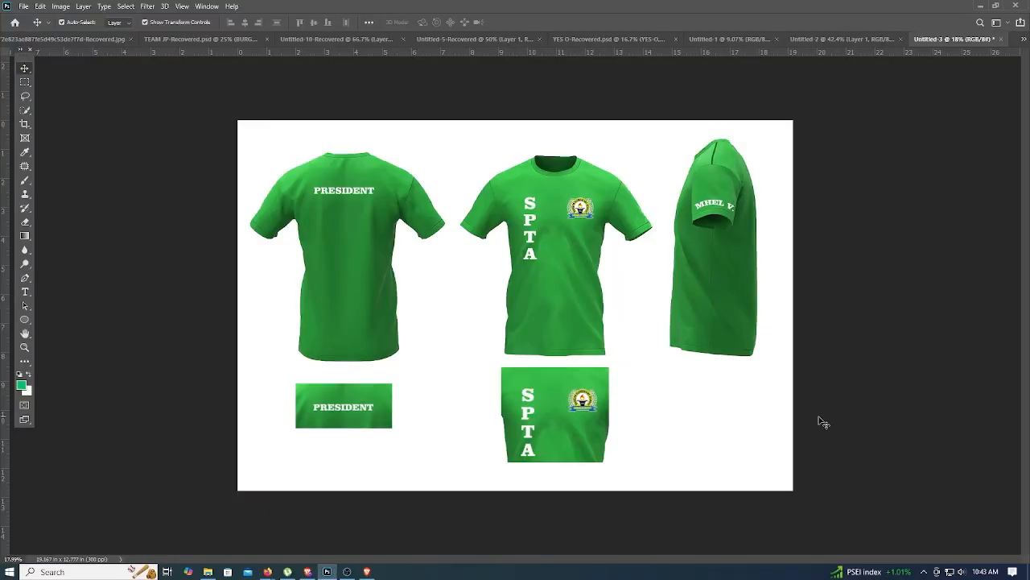
key("ctrl+v")
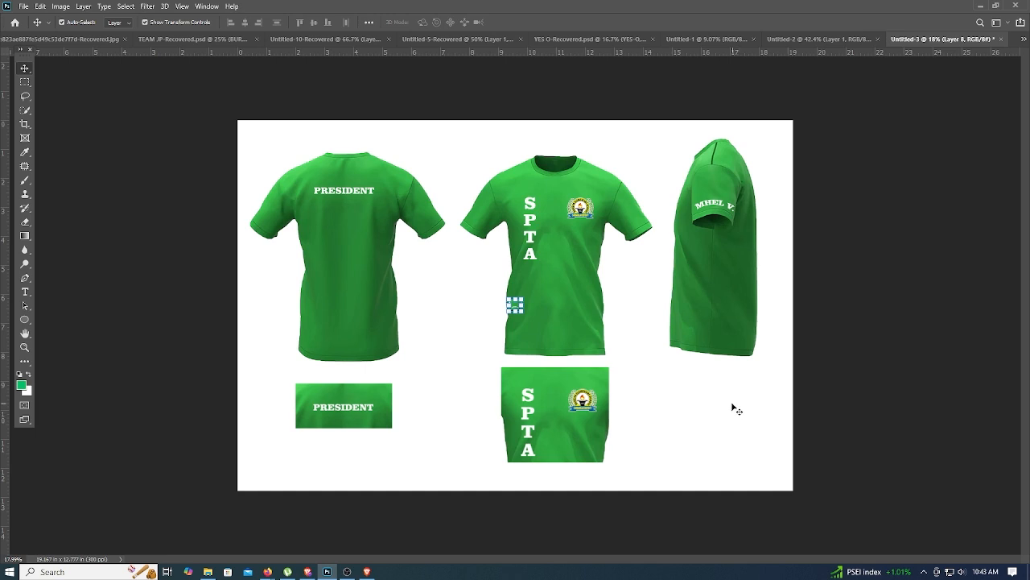
left_click(707, 399)
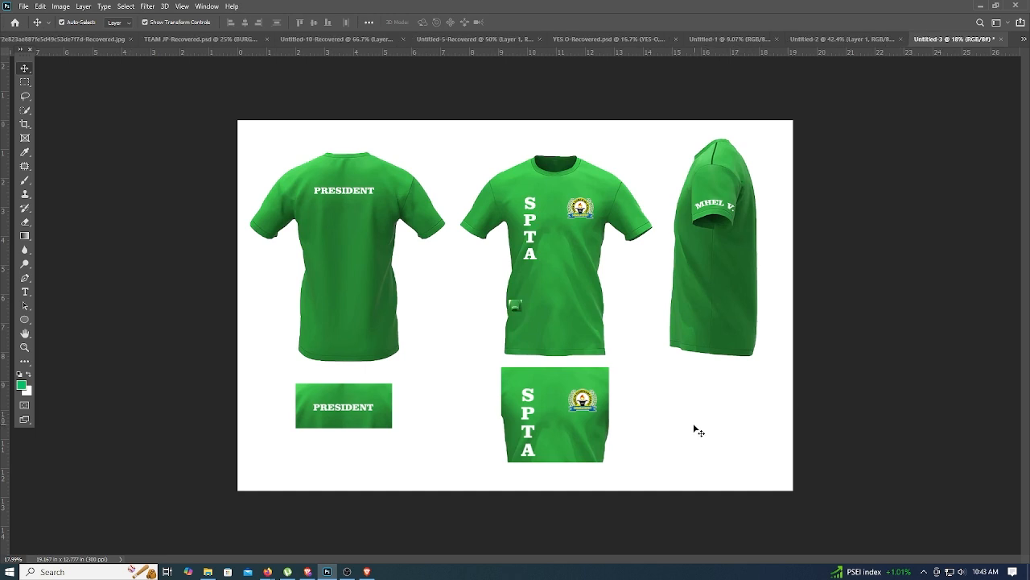
Step: Enlarge the pasted sleeve close-up to about 750% and place it below the side-view shirt
left_click(516, 306)
left_click(524, 314)
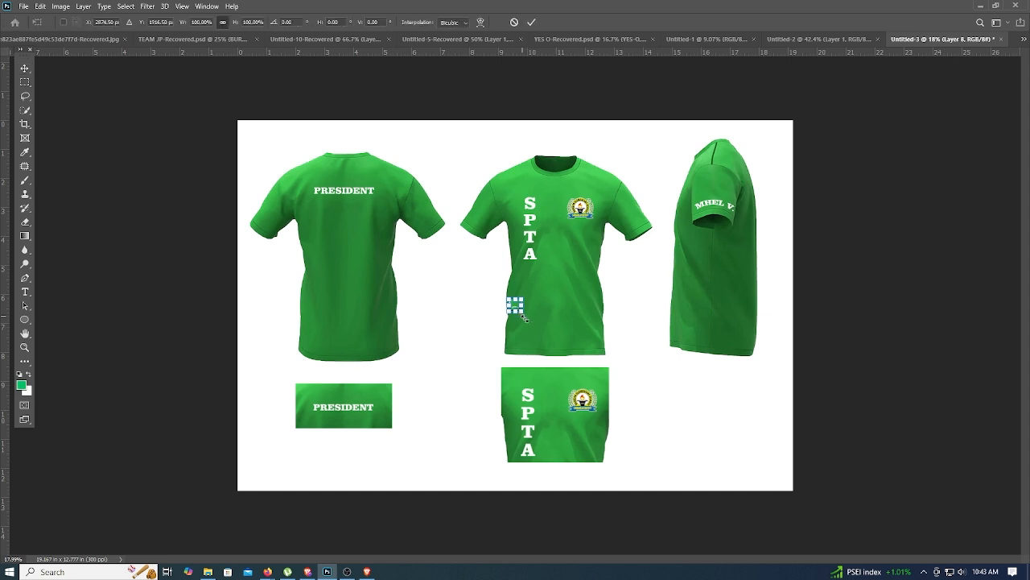
left_click_drag(524, 314, 658, 452)
left_click_drag(748, 453, 758, 459)
left_click_drag(718, 431, 721, 428)
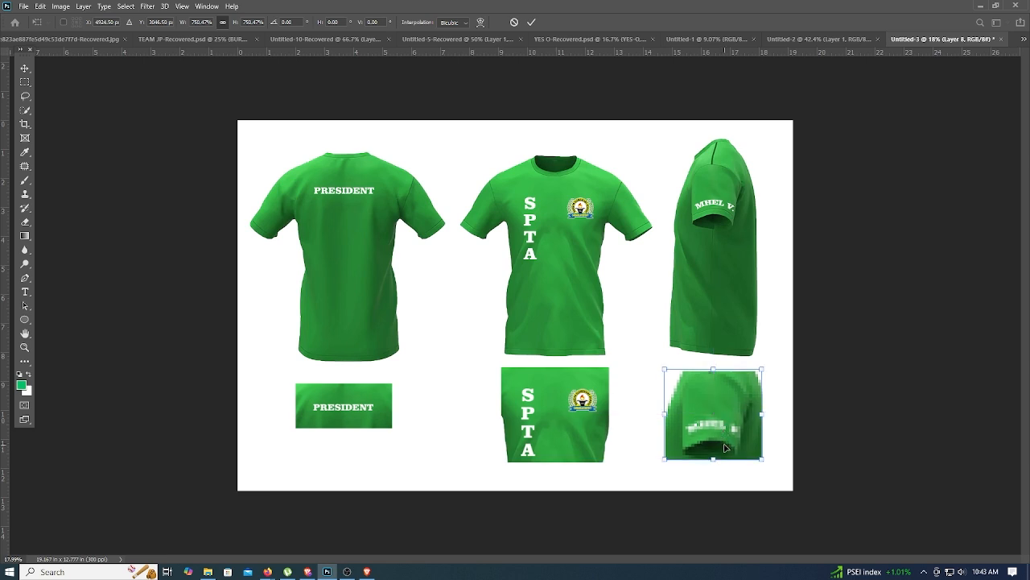
key("Return")
left_click(820, 413)
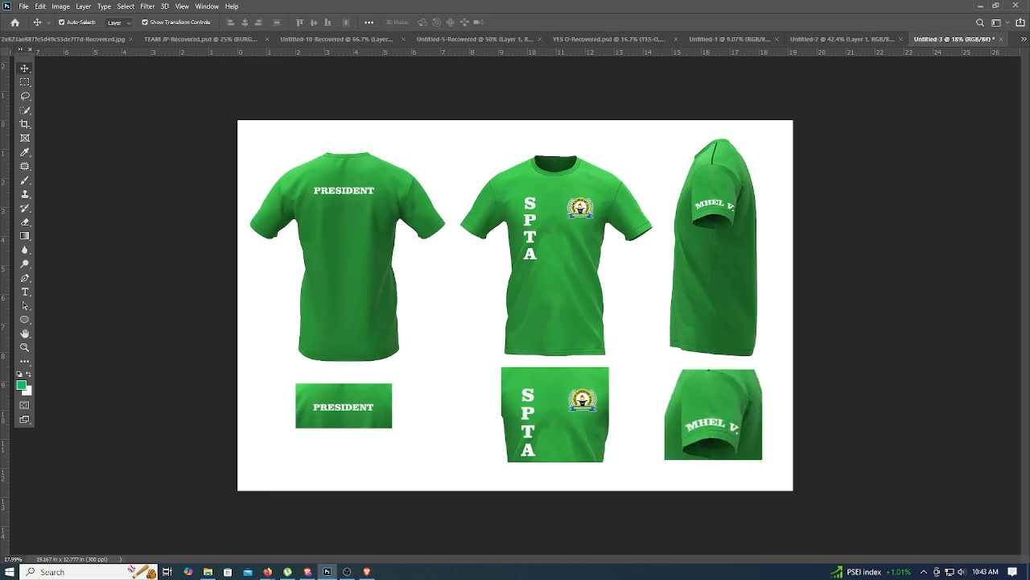
left_click(367, 571)
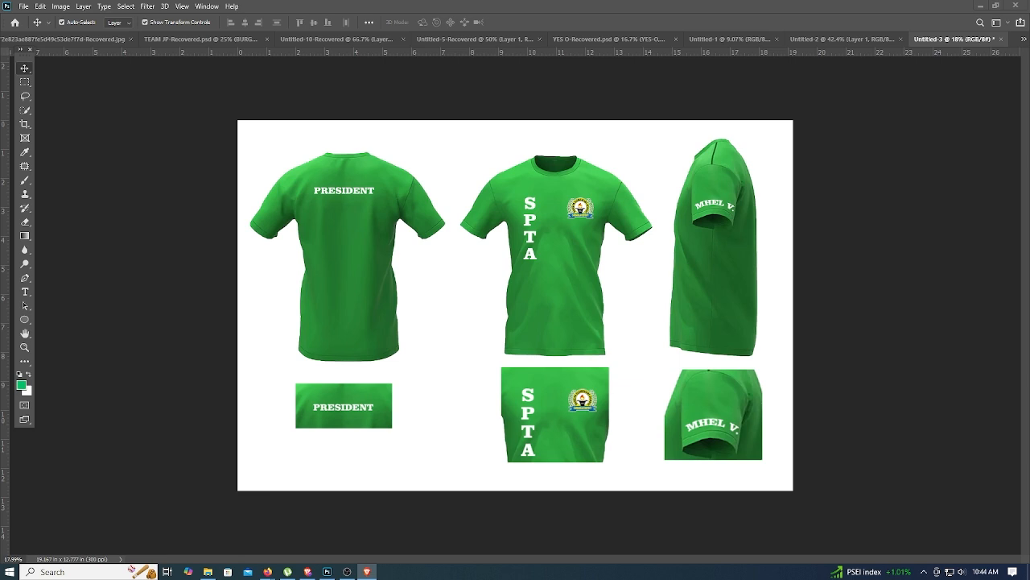
left_click(884, 300)
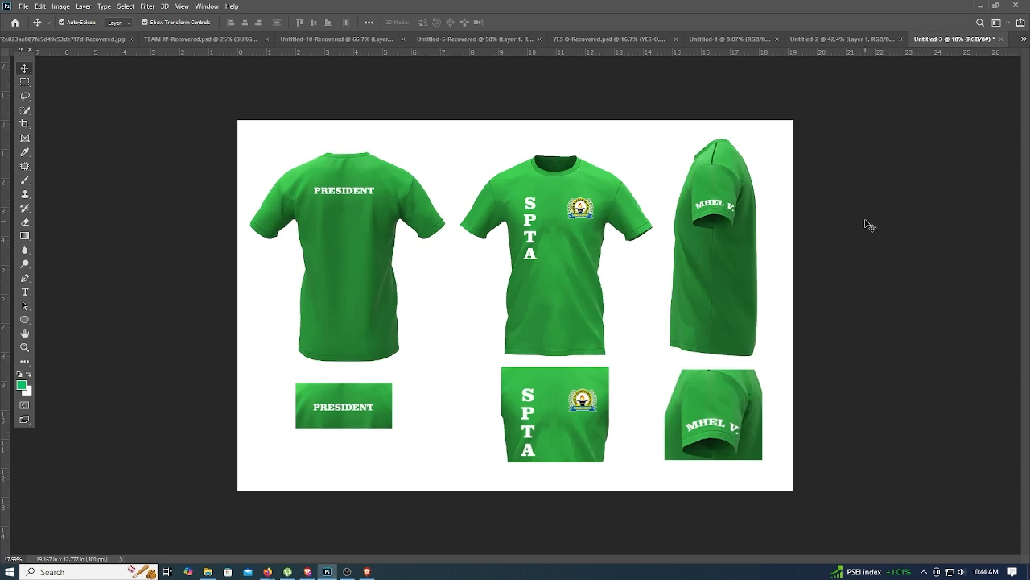
Step: Capture a screen snip of the whole mockup with all three shirt views and their close-ups
key("super+shift+s")
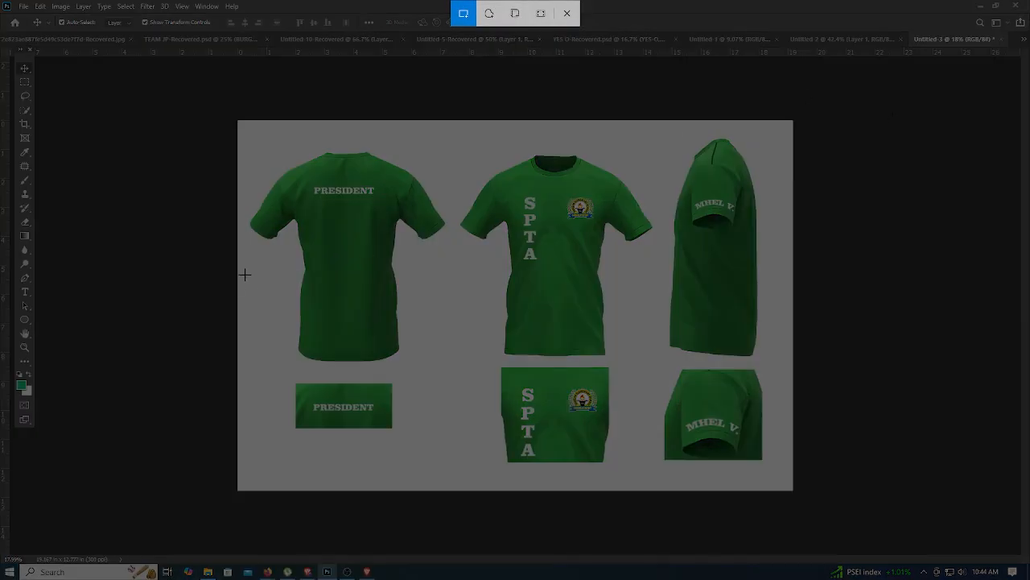
left_click_drag(221, 99, 811, 485)
mouse_move(269, 573)
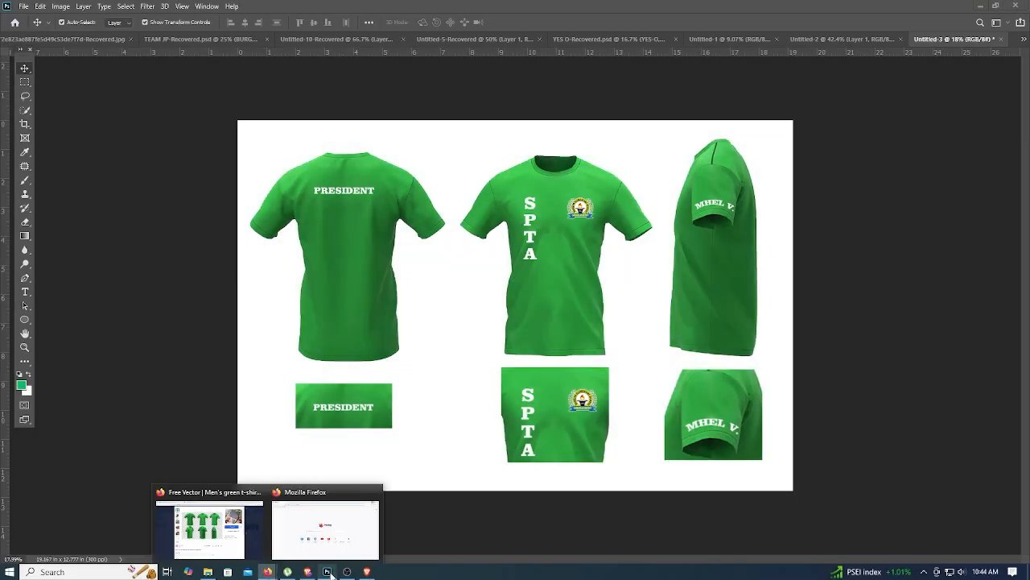